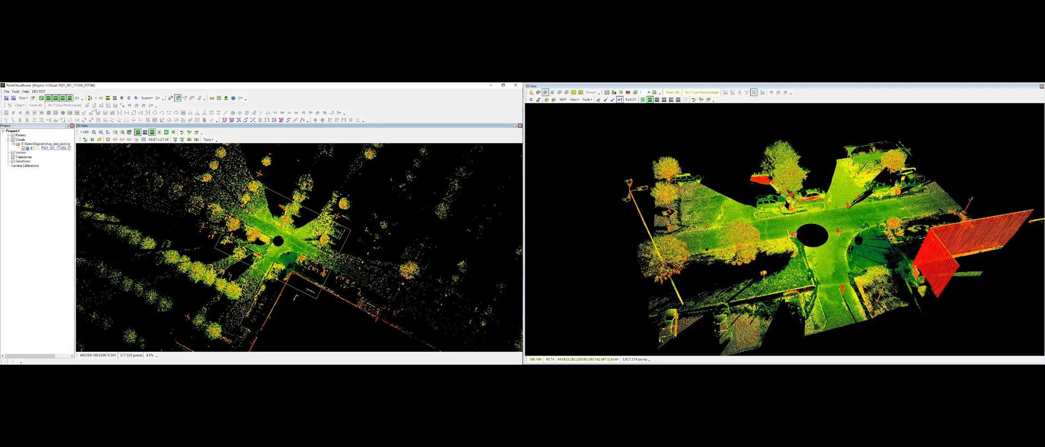
# Step: Load all points of the point cloud into memory
pyautogui.click(702, 124)
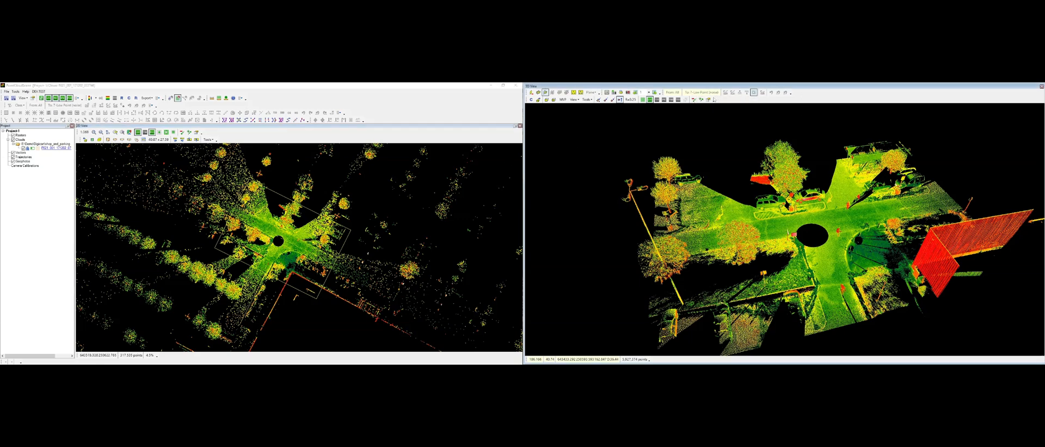
pyautogui.click(478, 116)
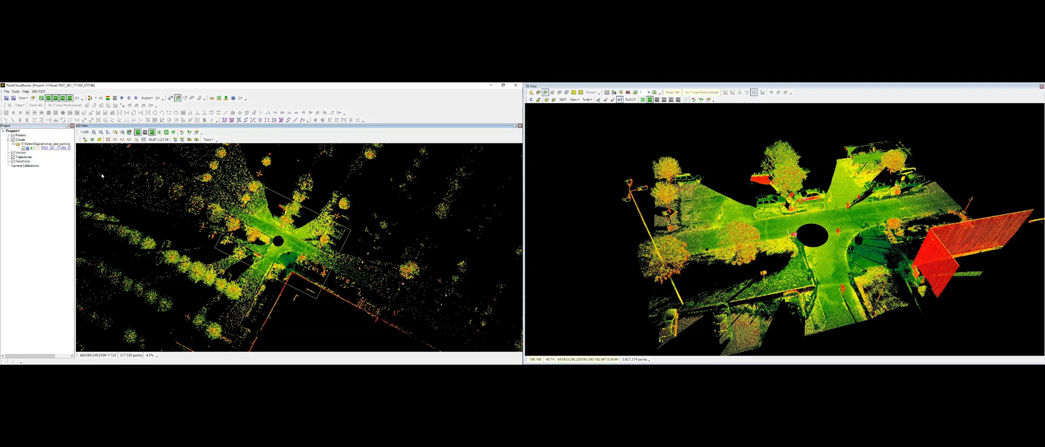
pyautogui.rightClick(53, 148)
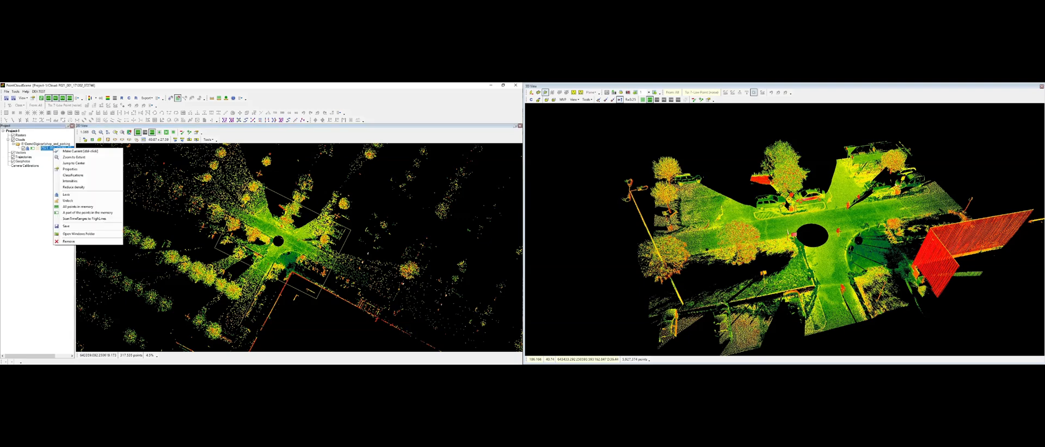
pyautogui.click(115, 207)
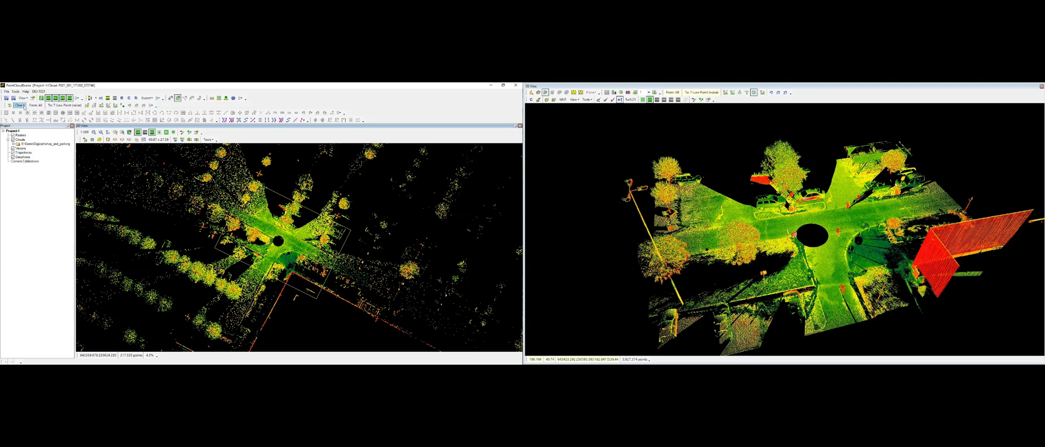
# Step: Review the Clean options and the list of target classifications
pyautogui.click(21, 105)
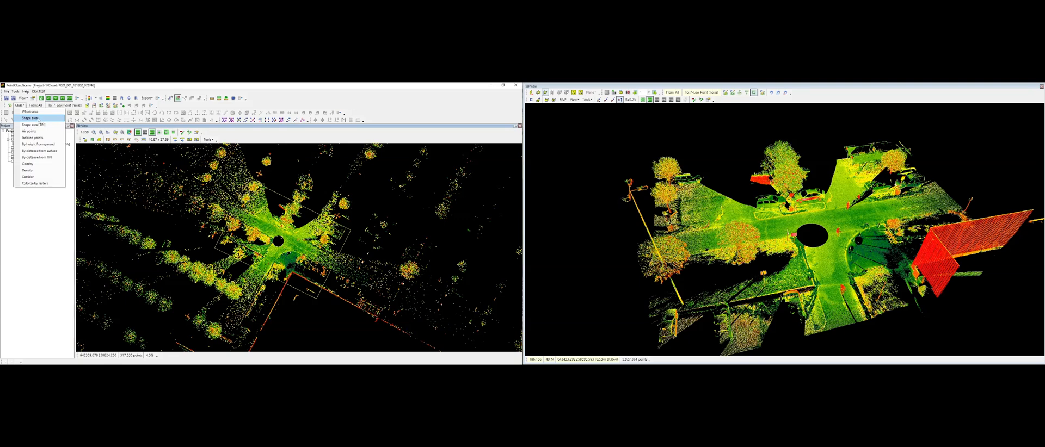
pyautogui.click(41, 107)
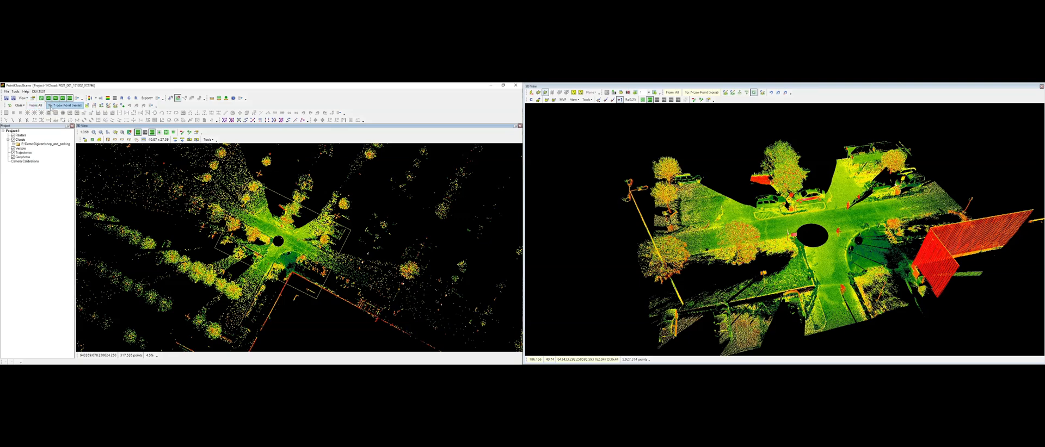
pyautogui.click(50, 105)
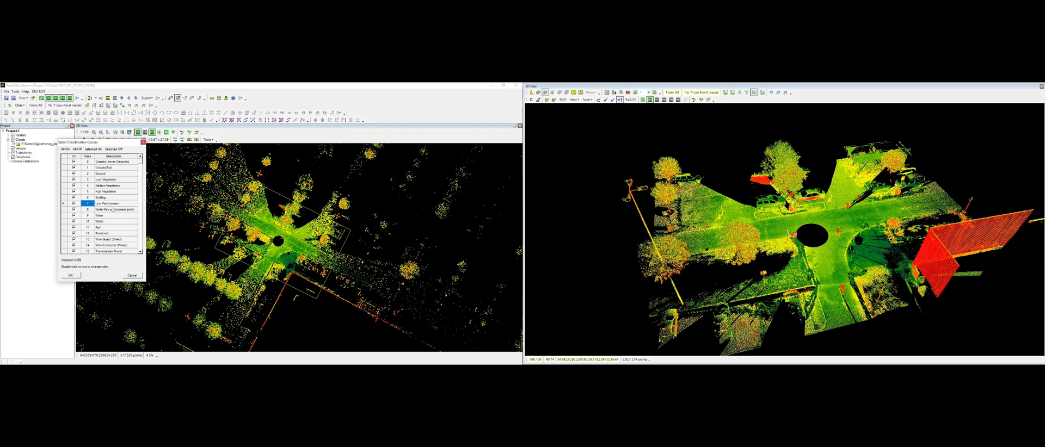
pyautogui.click(143, 142)
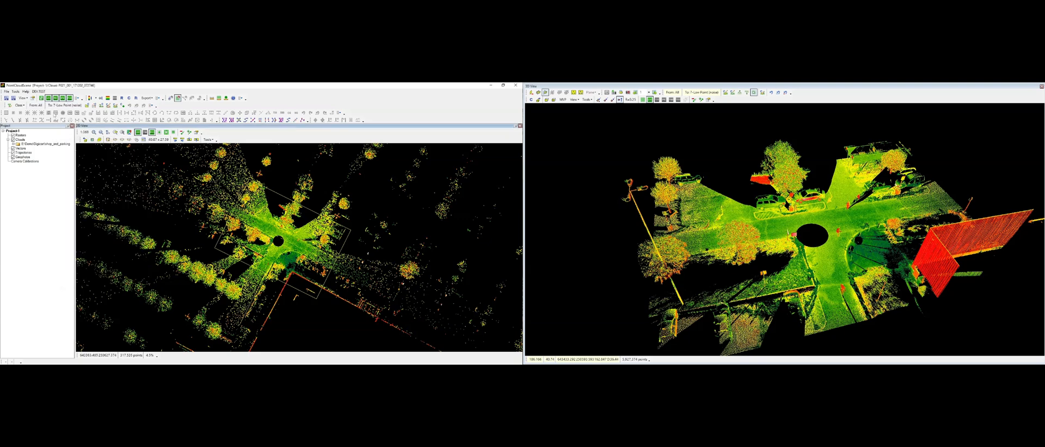
pyautogui.click(58, 106)
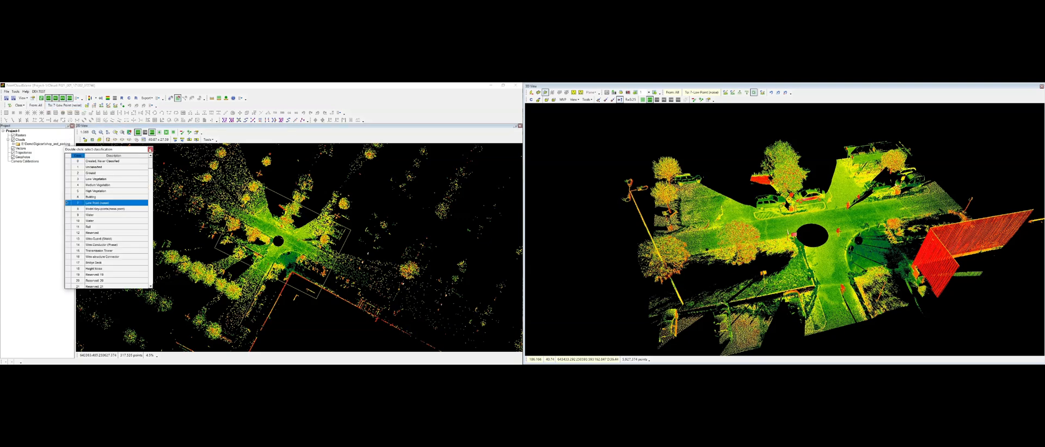
pyautogui.click(150, 149)
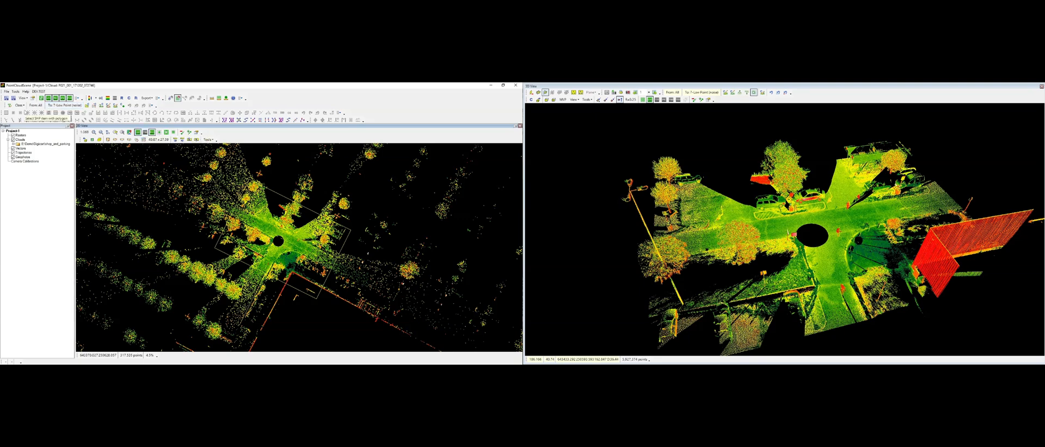
pyautogui.click(19, 105)
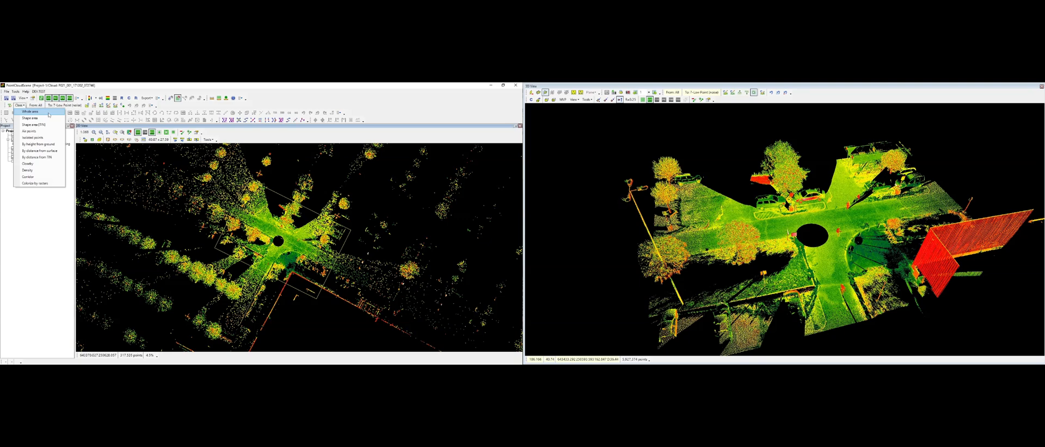
pyautogui.click(49, 113)
pyautogui.moveTo(262, 147); pyautogui.dragTo(267, 158)
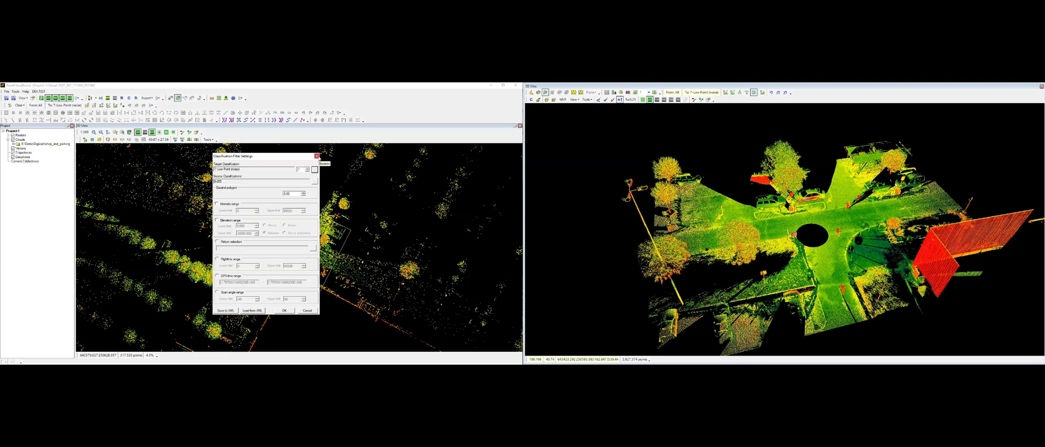
pyautogui.click(317, 156)
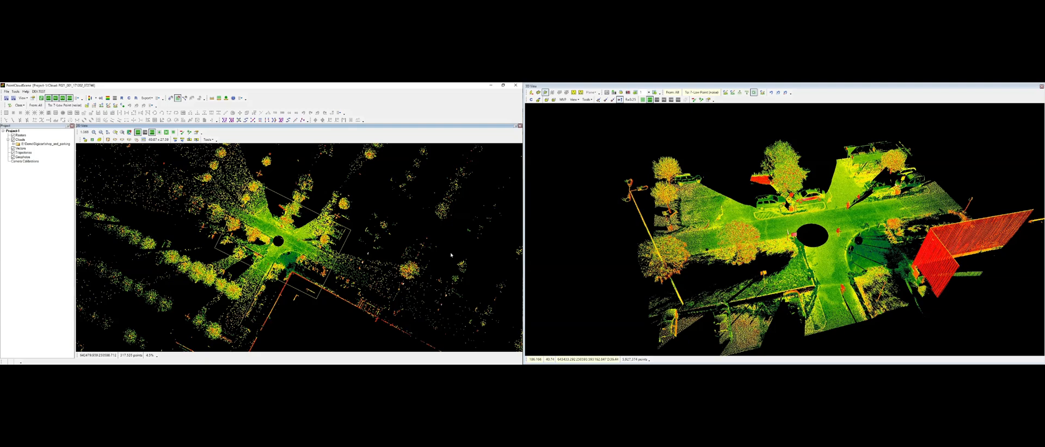
# Step: Color the point cloud by classification
pyautogui.moveTo(772, 234); pyautogui.dragTo(675, 247, button='middle')
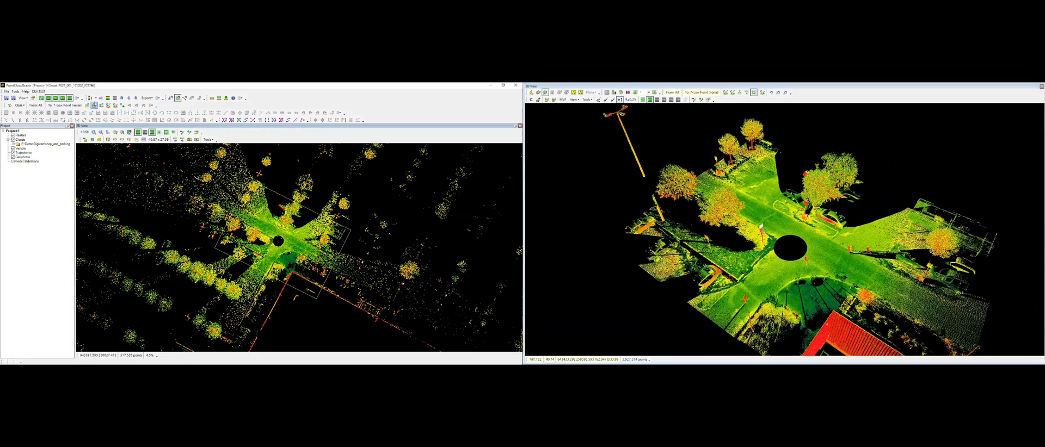
pyautogui.click(95, 99)
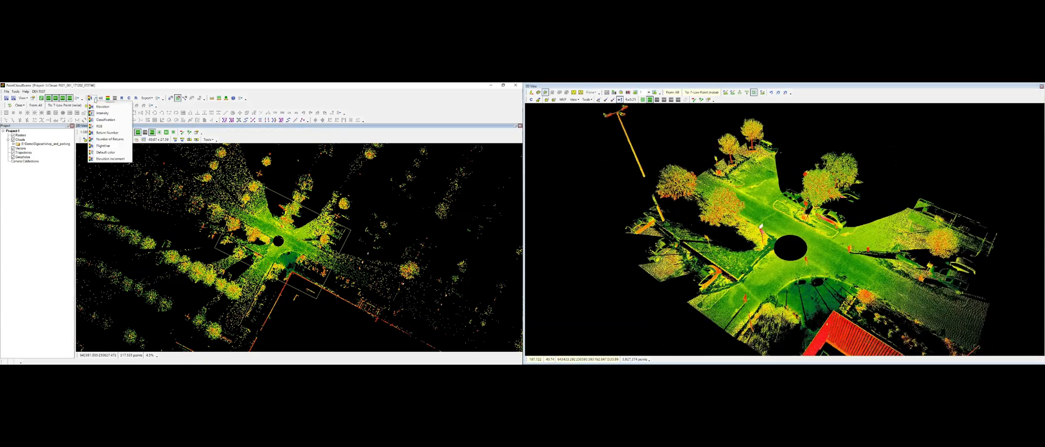
pyautogui.click(108, 119)
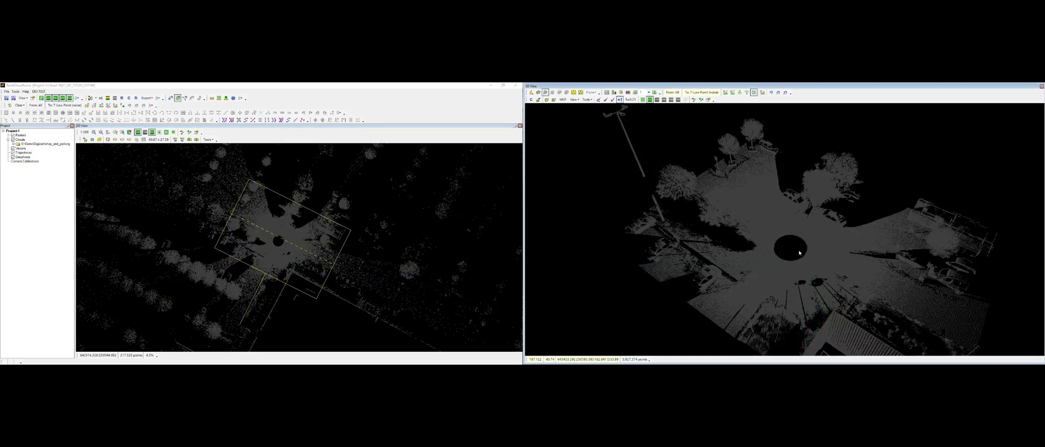
# Step: Query a point near the roundabout to inspect its attributes
pyautogui.click(233, 98)
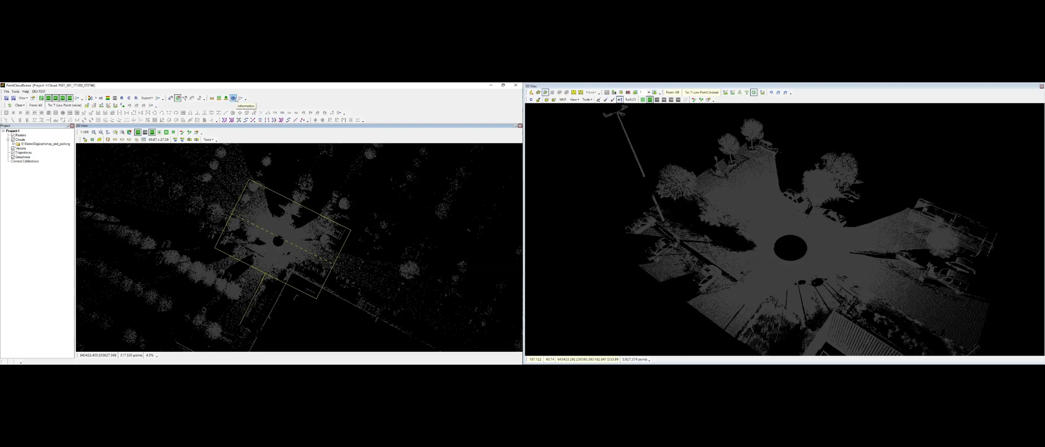
pyautogui.click(274, 229)
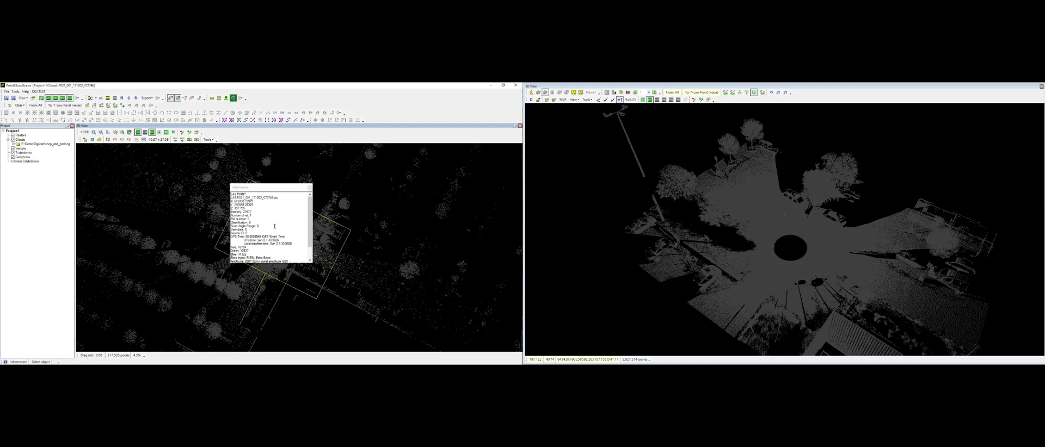
pyautogui.click(249, 223)
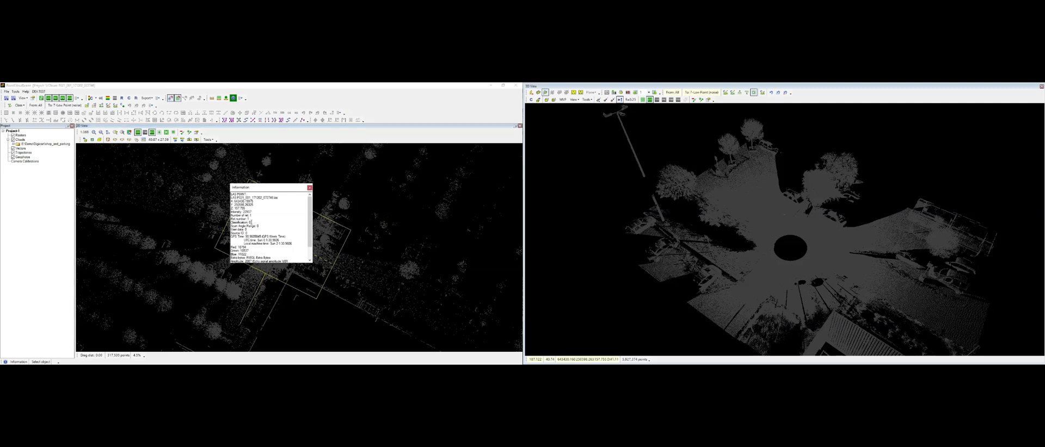
pyautogui.rightClick(203, 168)
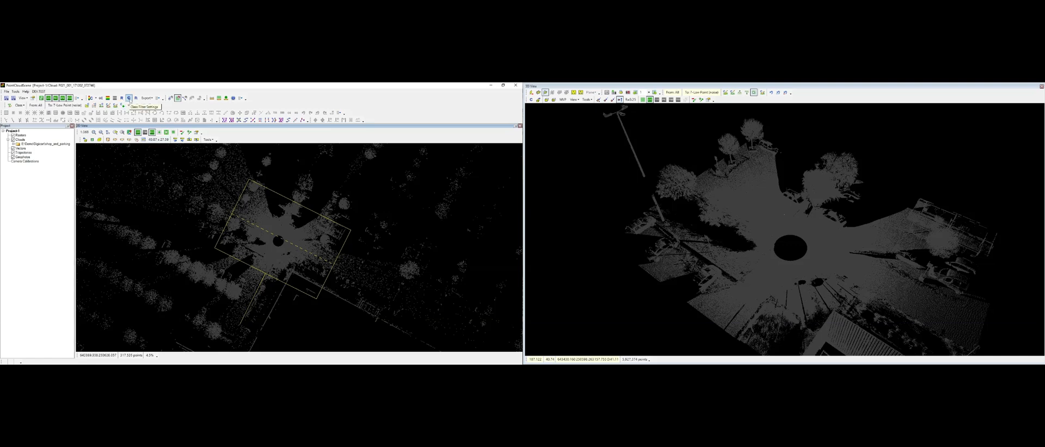
# Step: Hide class 0 Created, Never Classified using the class filter settings
pyautogui.click(129, 98)
pyautogui.moveTo(51, 88); pyautogui.dragTo(139, 160)
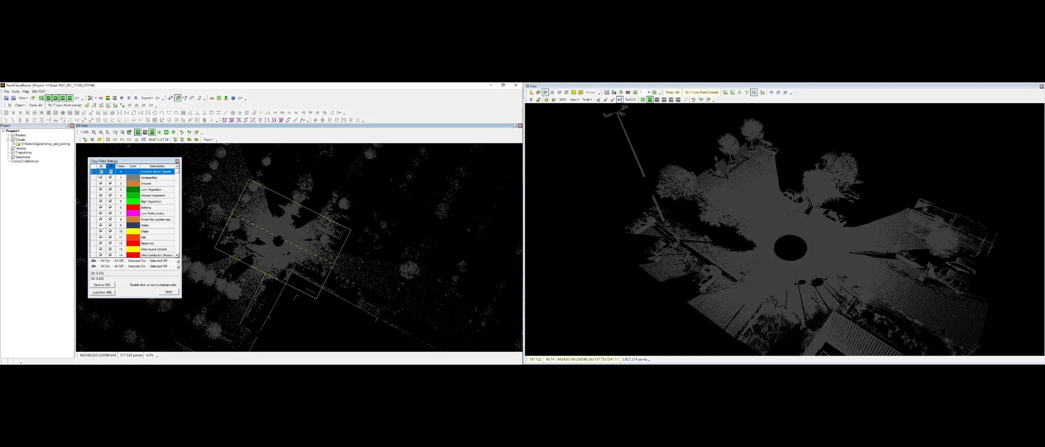
pyautogui.click(845, 208)
pyautogui.click(250, 207)
pyautogui.click(111, 171)
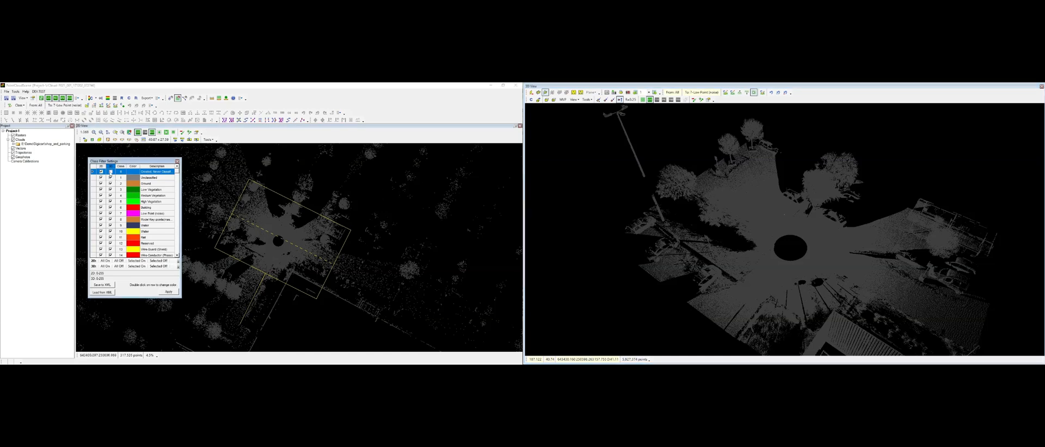
pyautogui.click(169, 293)
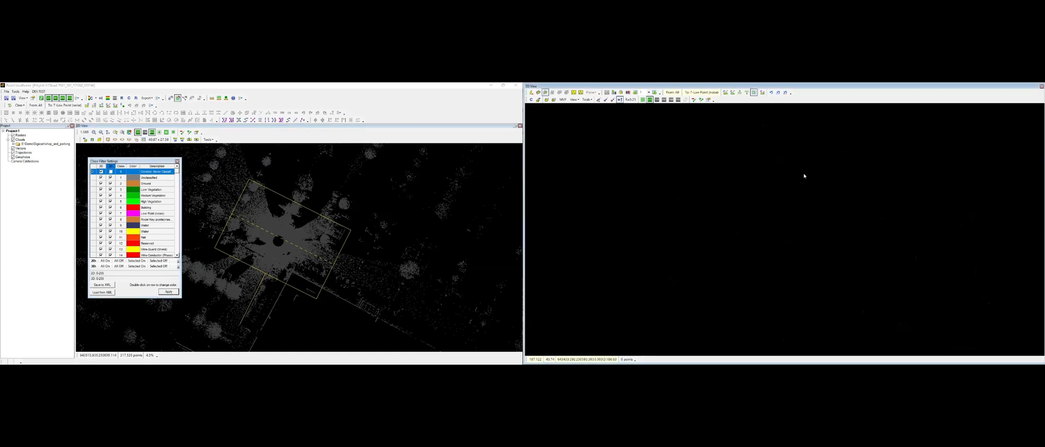
# Step: Show class 0 again and close the class filter settings
pyautogui.click(110, 171)
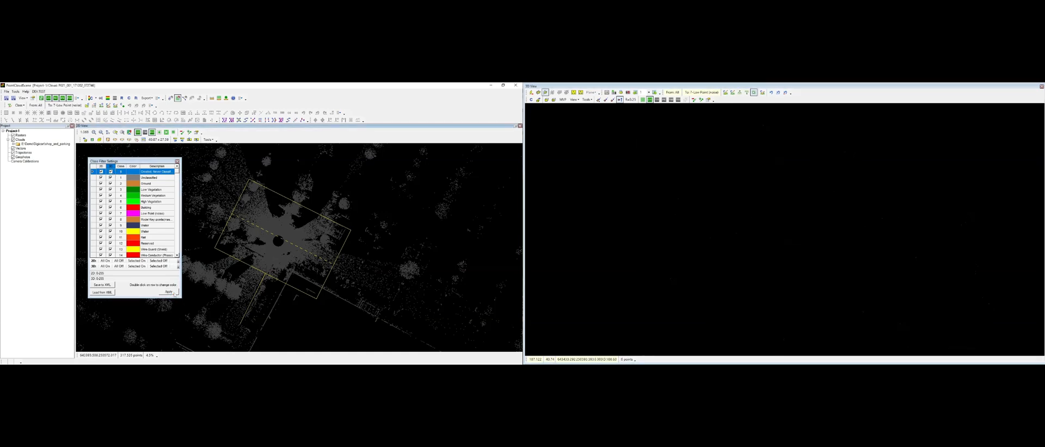
pyautogui.click(169, 292)
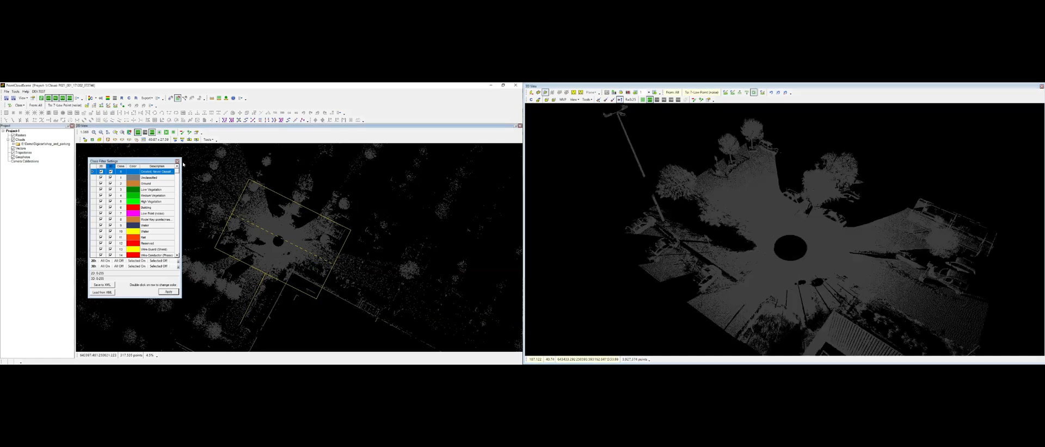
pyautogui.click(177, 161)
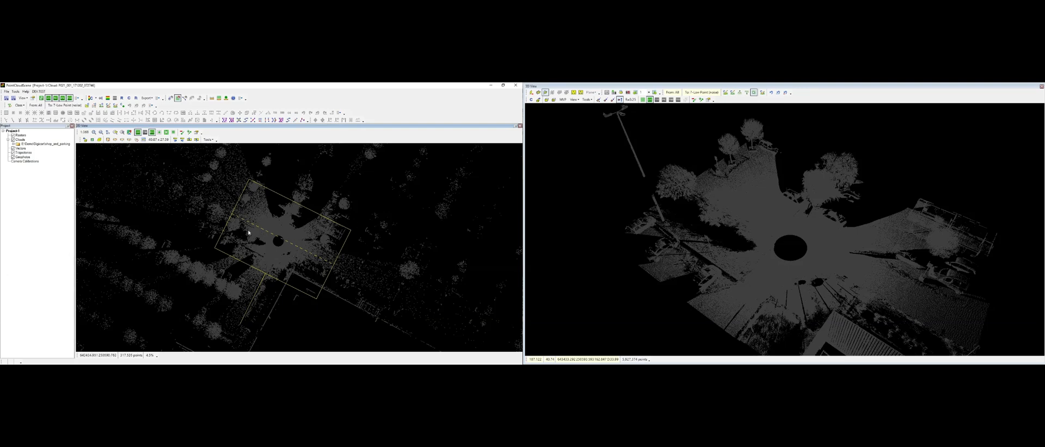
# Step: Shade the point cloud display with intensity
pyautogui.moveTo(789, 234); pyautogui.dragTo(708, 237, button='middle')
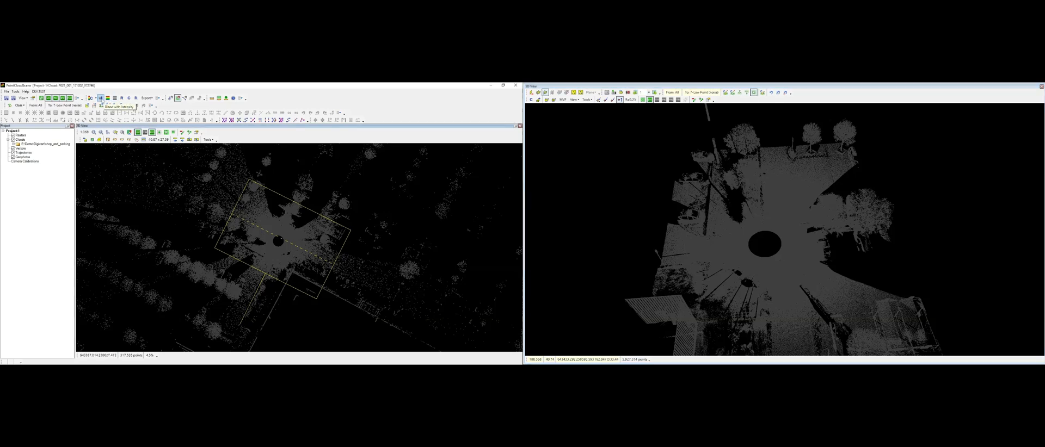
pyautogui.click(101, 98)
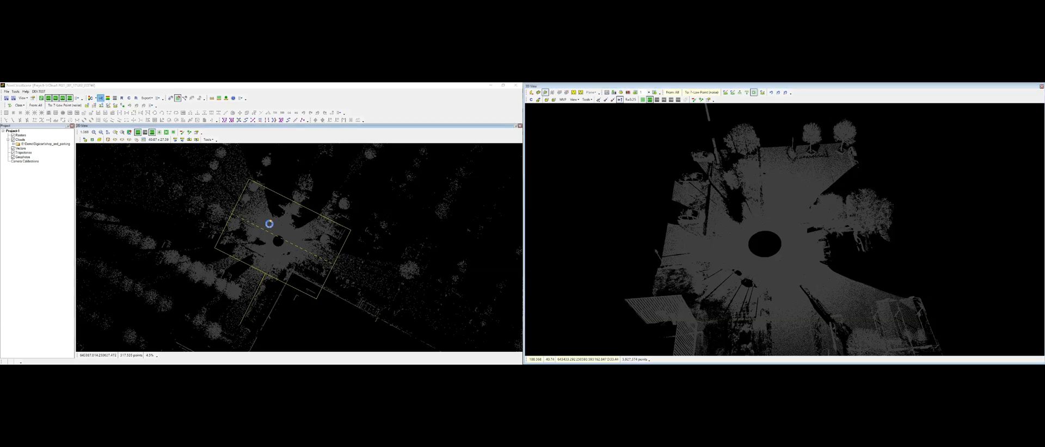
pyautogui.moveTo(790, 251); pyautogui.dragTo(852, 234, button='middle')
pyautogui.scroll(4, 766, 223)
pyautogui.scroll(-6, 848, 255)
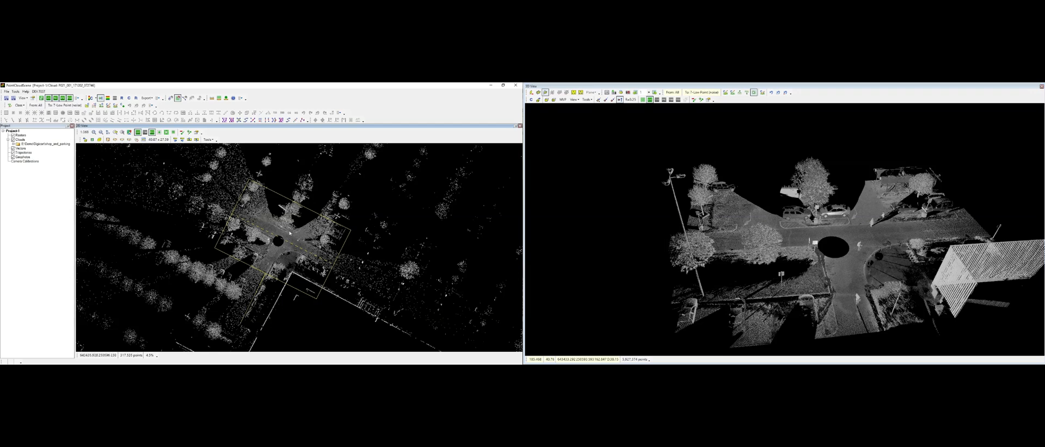
pyautogui.click(803, 228)
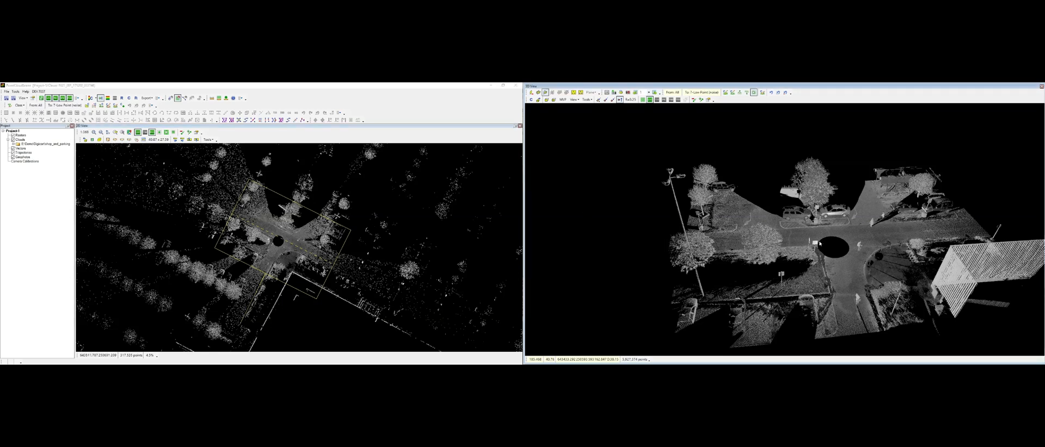
pyautogui.click(391, 199)
pyautogui.click(708, 218)
pyautogui.click(493, 207)
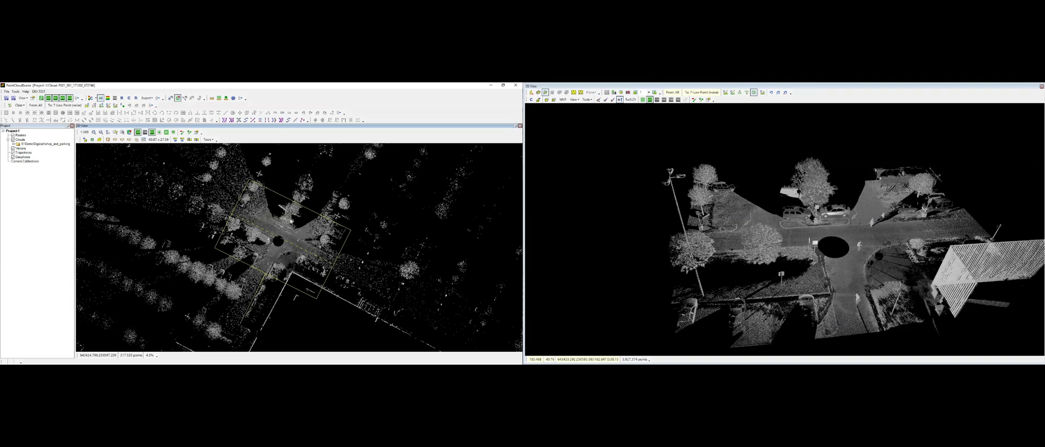
# Step: Classify the parked car's points into class 7 Low Point (noise) by enclosing it with a measured polygon in the top view
pyautogui.scroll(3, 274, 233)
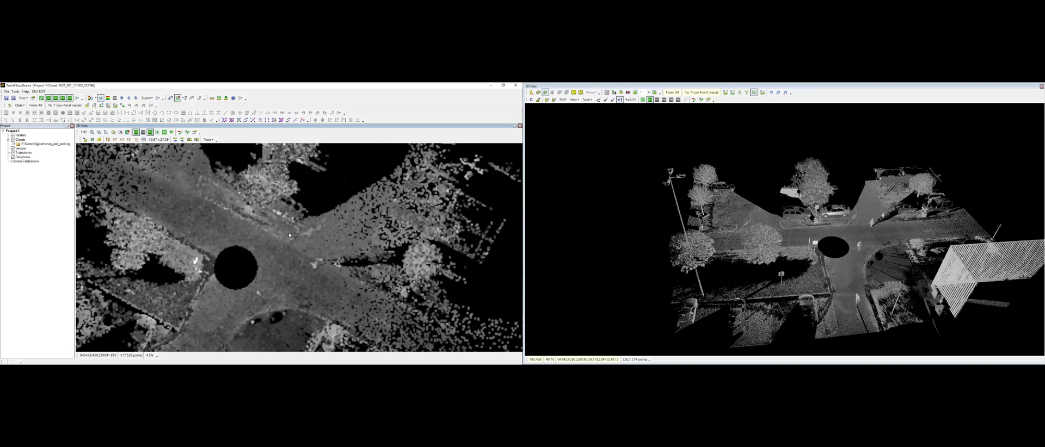
pyautogui.moveTo(224, 277); pyautogui.dragTo(296, 177, button='middle')
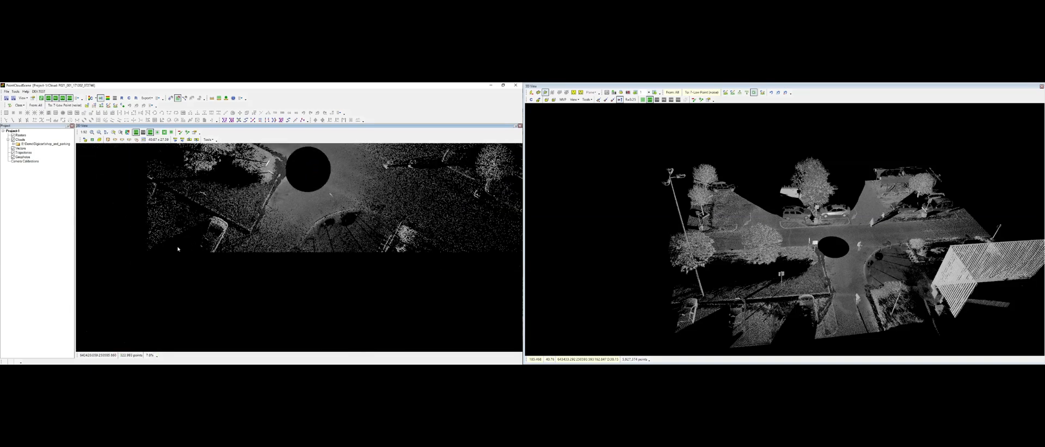
pyautogui.scroll(1, 181, 244)
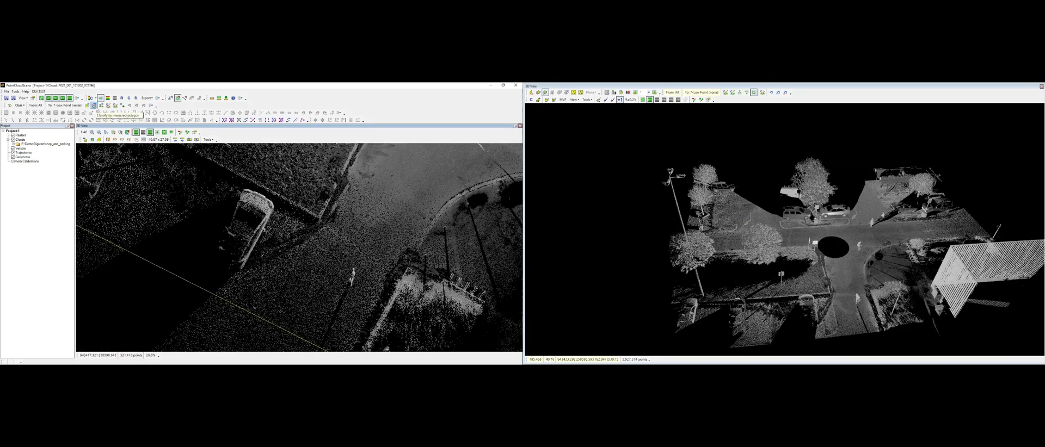
pyautogui.click(93, 106)
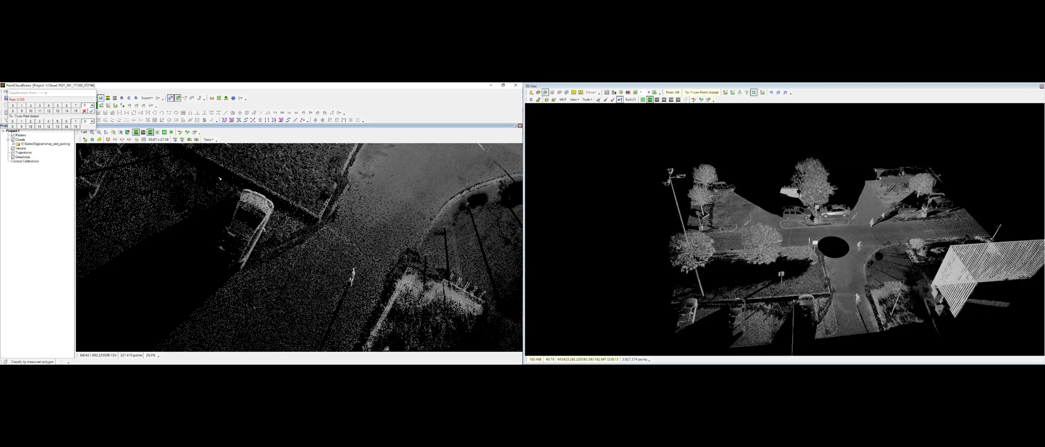
pyautogui.click(242, 184)
pyautogui.click(284, 202)
pyautogui.click(244, 278)
pyautogui.click(200, 257)
pyautogui.click(242, 184)
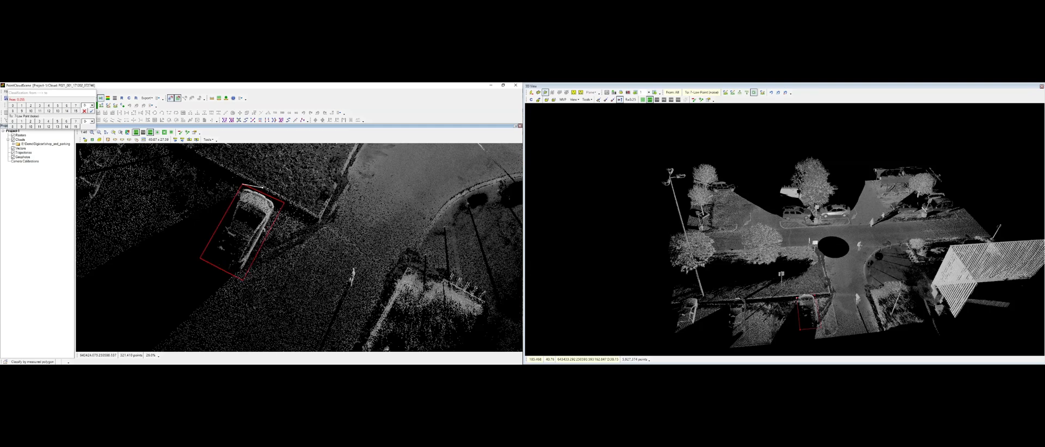
pyautogui.rightClick(263, 188)
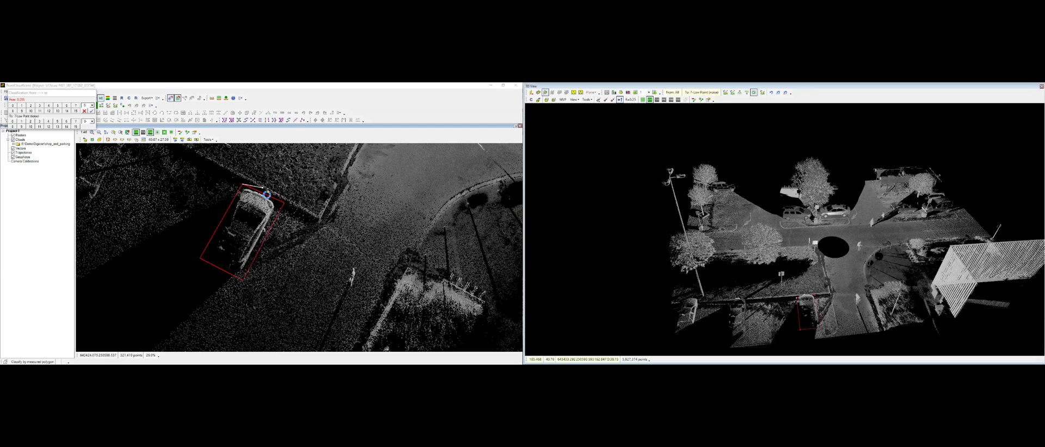
pyautogui.rightClick(302, 210)
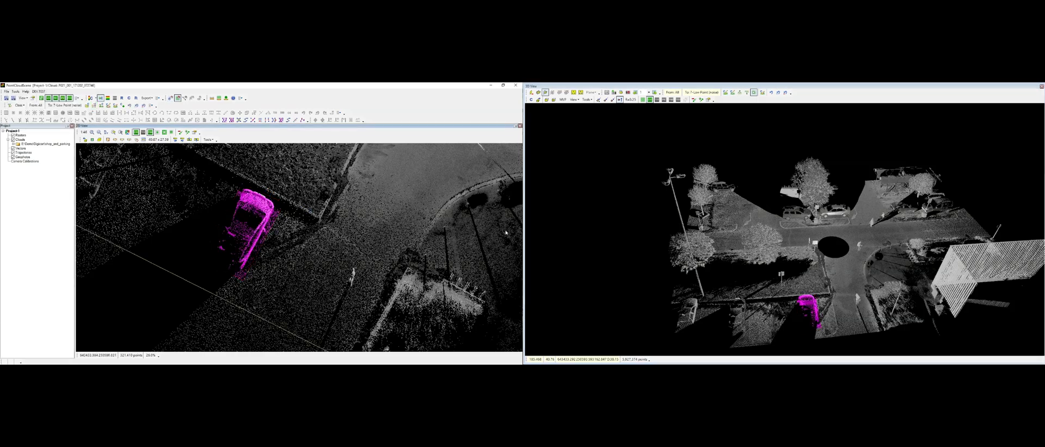
# Step: Display a section box around the classified car in the 3D view
pyautogui.doubleClick(812, 309)
pyautogui.moveTo(800, 236); pyautogui.dragTo(694, 253, button='middle')
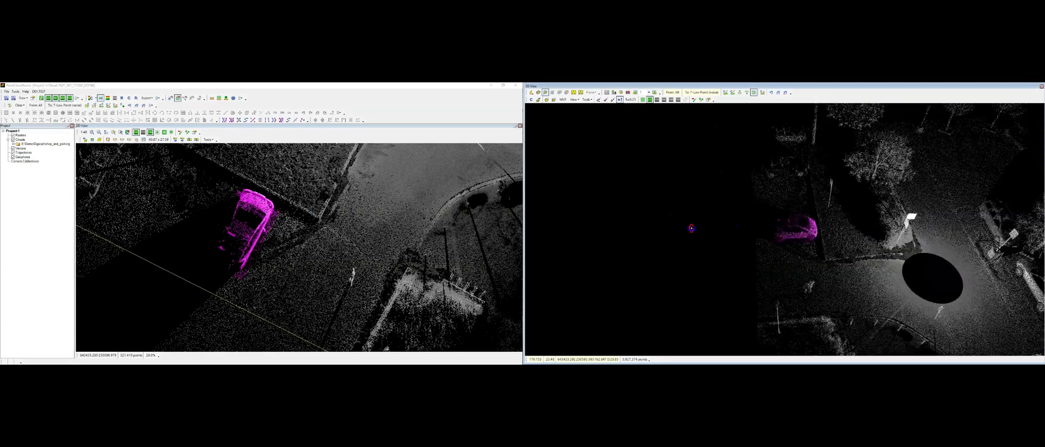
pyautogui.scroll(5, 784, 234)
pyautogui.moveTo(832, 269); pyautogui.dragTo(817, 246, button='middle')
pyautogui.scroll(3, 784, 214)
pyautogui.scroll(-2, 795, 234)
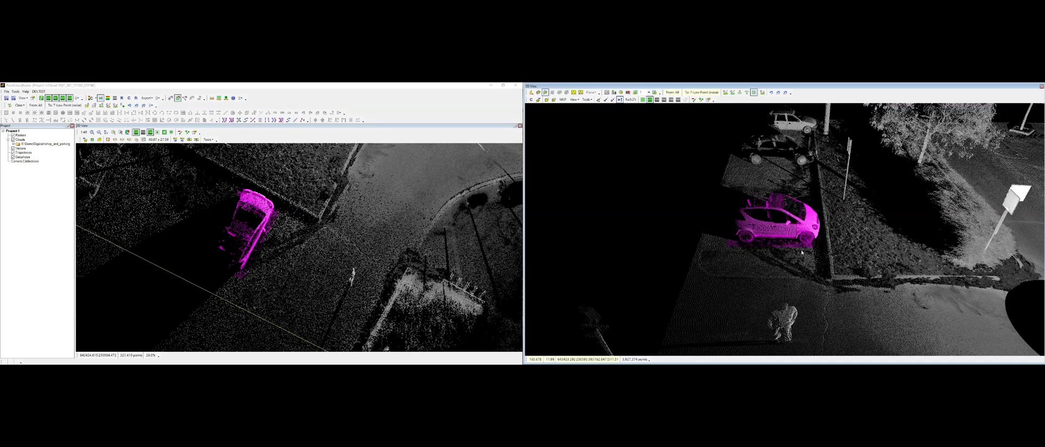
pyautogui.scroll(-2, 346, 241)
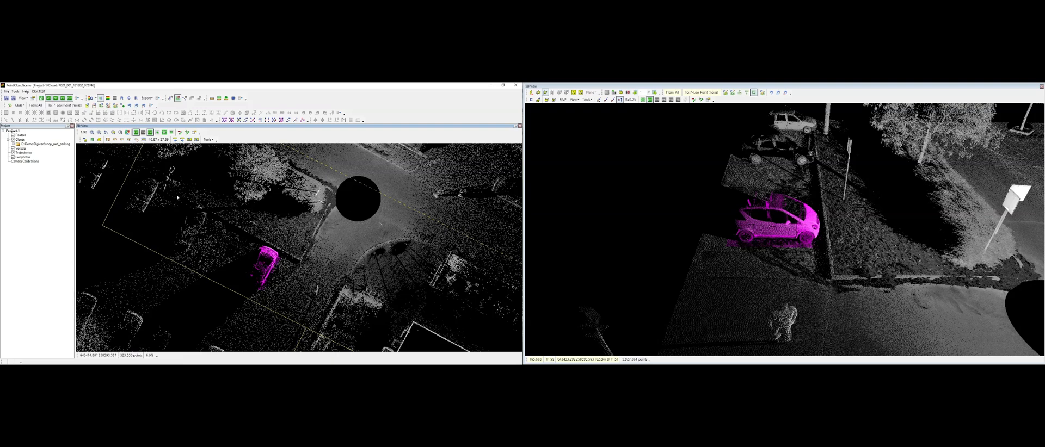
pyautogui.click(115, 140)
pyautogui.click(249, 295)
pyautogui.click(230, 293)
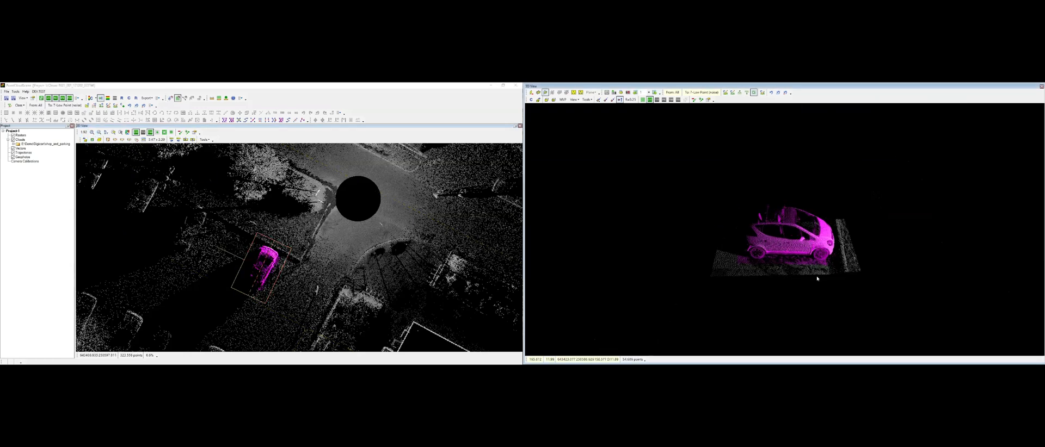
pyautogui.moveTo(730, 236); pyautogui.dragTo(828, 244, button='middle')
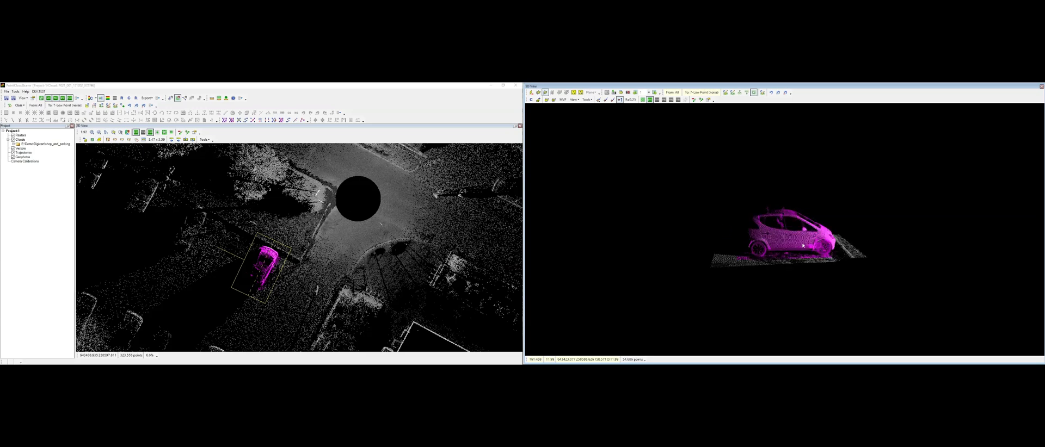
# Step: Rotate the 3D section to view the classified car from the side
pyautogui.click(701, 100)
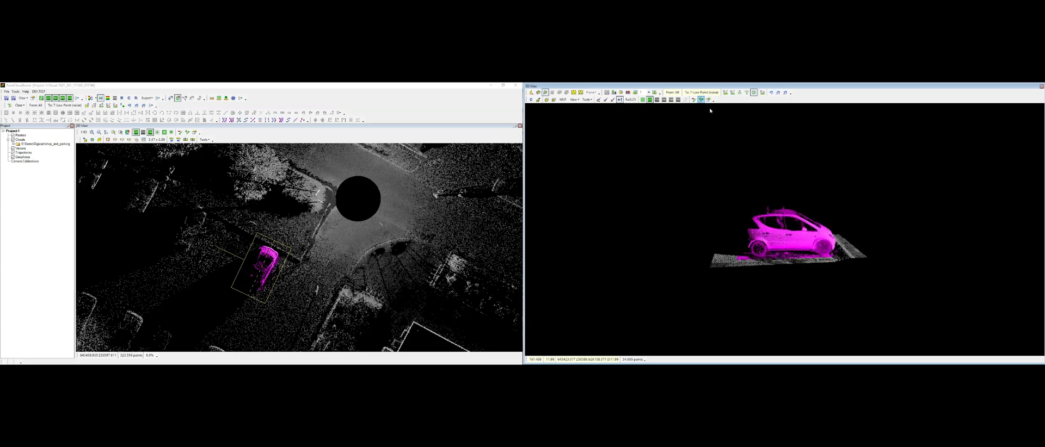
pyautogui.moveTo(822, 254); pyautogui.dragTo(811, 267, button='middle')
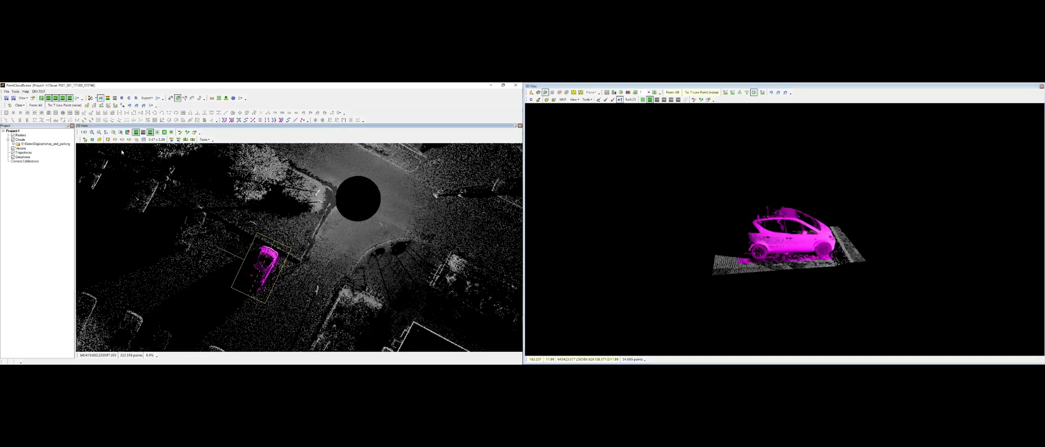
pyautogui.click(100, 140)
pyautogui.moveTo(749, 247)
pyautogui.mouseDown(button='middle')
pyautogui.moveTo(804, 248)
pyautogui.moveTo(749, 247)
pyautogui.mouseUp(button='middle')
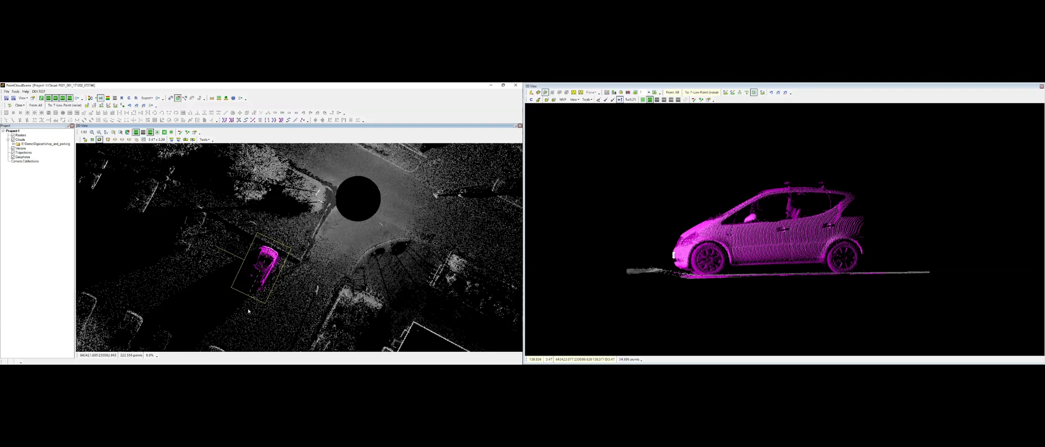
pyautogui.click(631, 289)
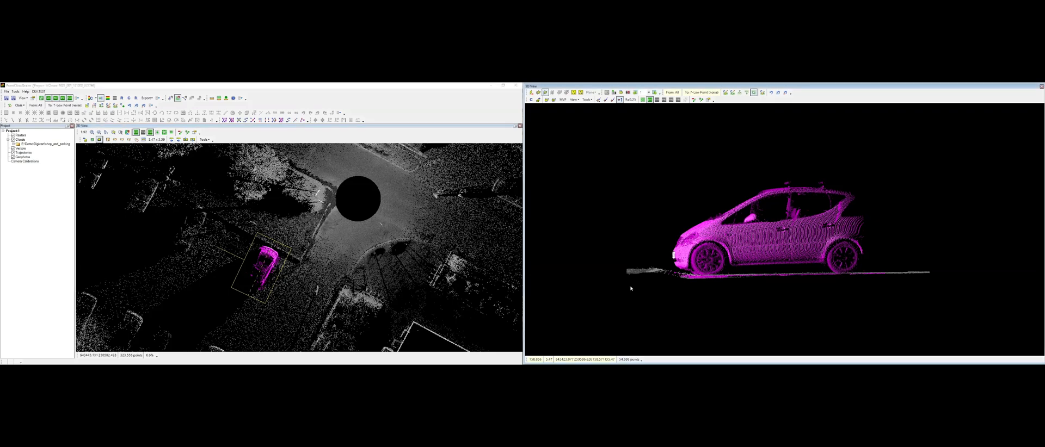
pyautogui.moveTo(845, 228); pyautogui.dragTo(827, 239, button='middle')
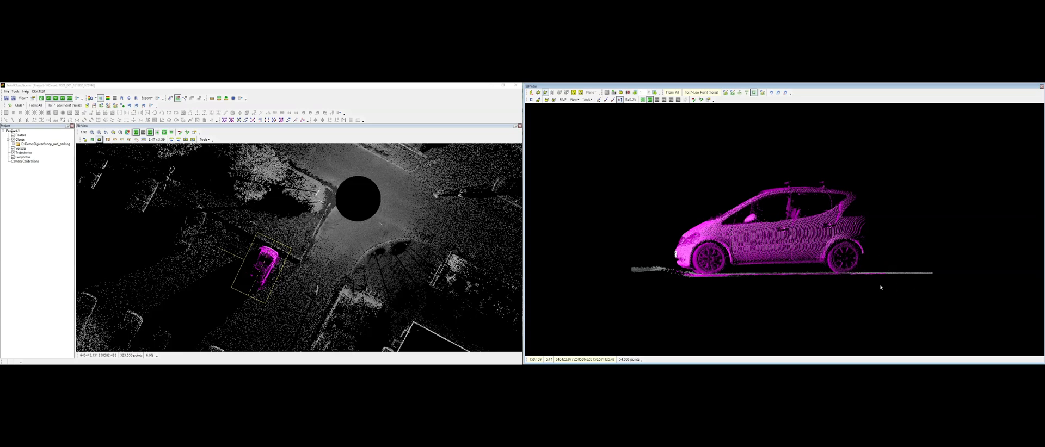
# Step: Set the reclassification source class to 7 Low Point (noise) and the target class to 0 Created, Never Classified
pyautogui.click(671, 92)
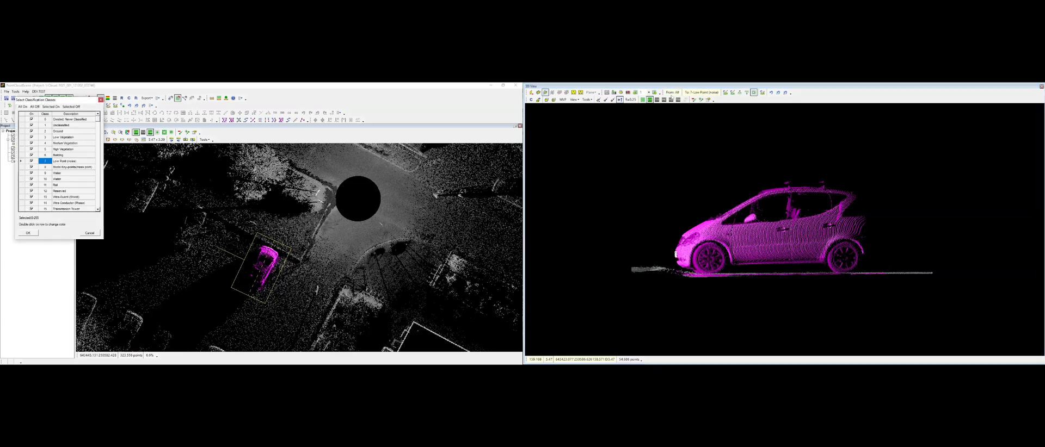
pyautogui.moveTo(55, 100); pyautogui.dragTo(675, 119)
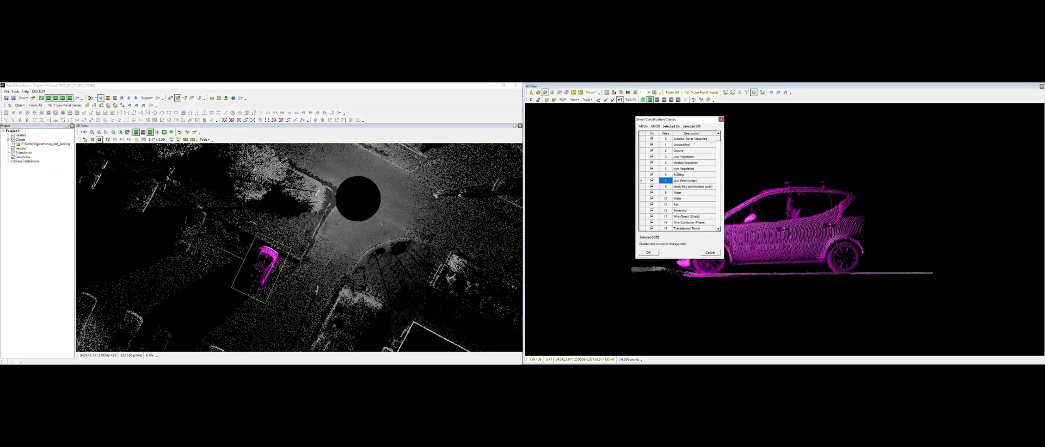
pyautogui.click(655, 127)
pyautogui.click(651, 181)
pyautogui.click(648, 253)
pyautogui.click(731, 93)
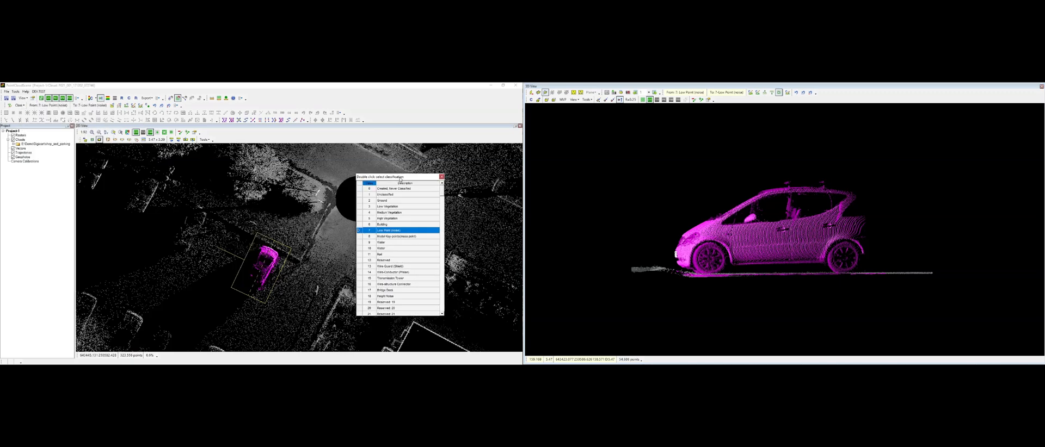
pyautogui.doubleClick(389, 182)
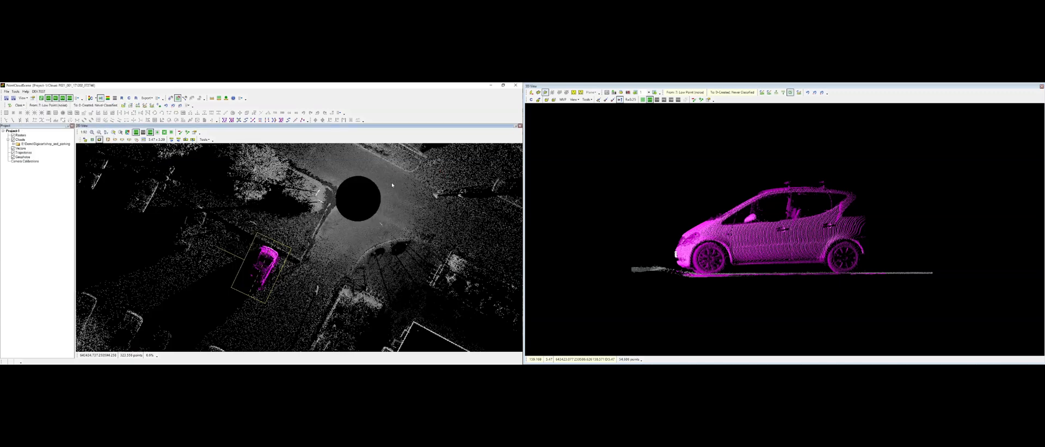
# Step: Brush the ground points beneath the car back into class 0 in the 3D view
pyautogui.click(798, 93)
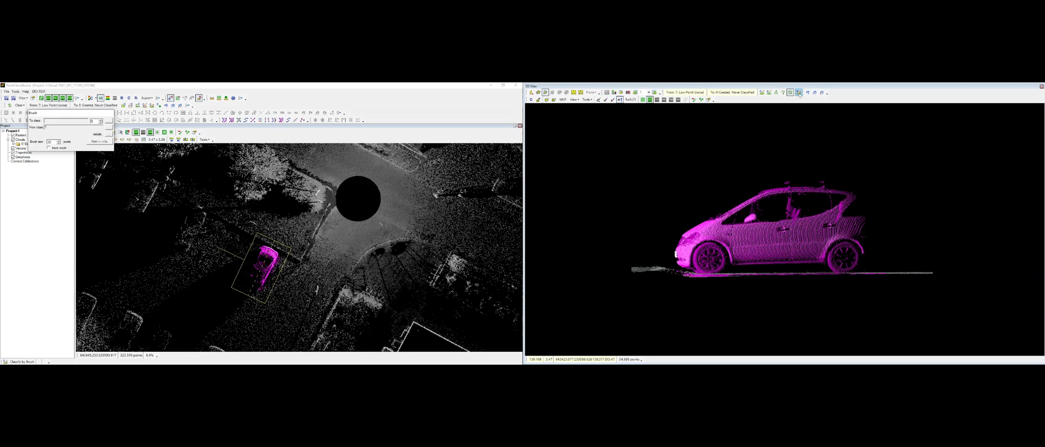
pyautogui.moveTo(82, 113)
pyautogui.mouseDown()
pyautogui.moveTo(253, 166)
pyautogui.moveTo(672, 150)
pyautogui.mouseUp()
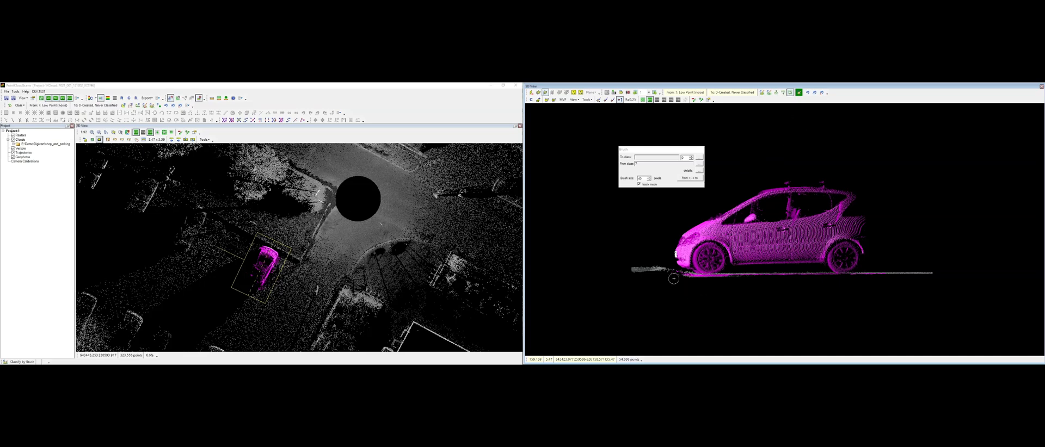
pyautogui.moveTo(666, 273); pyautogui.dragTo(914, 272)
pyautogui.press('Escape')
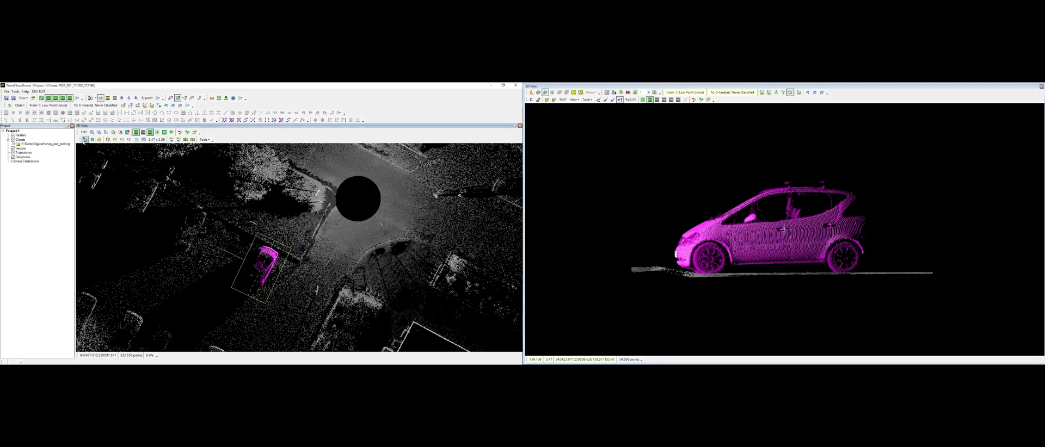
# Step: Orbit and zoom the 3D section to examine the car and the ground around it from several angles
pyautogui.moveTo(759, 234); pyautogui.dragTo(784, 241, button='middle')
pyautogui.moveTo(732, 262); pyautogui.dragTo(790, 211, button='middle')
pyautogui.click(152, 213)
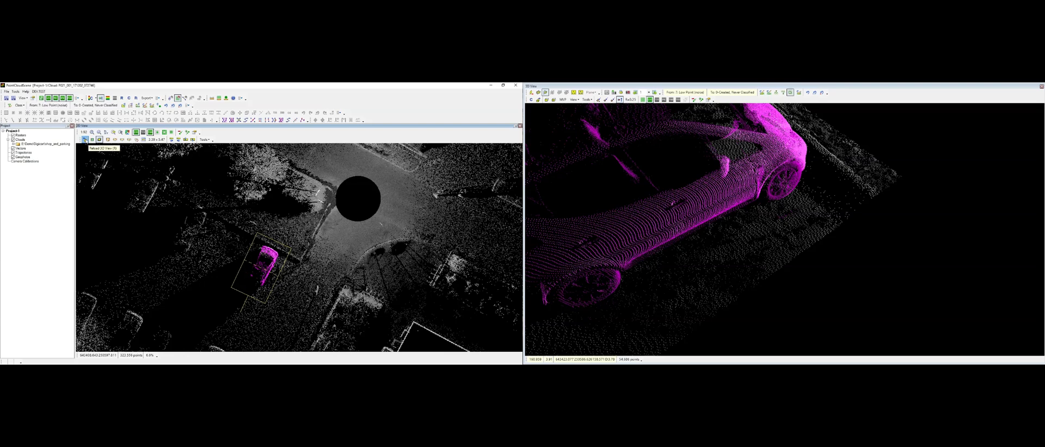
pyautogui.click(99, 140)
pyautogui.moveTo(811, 255); pyautogui.dragTo(823, 222, button='middle')
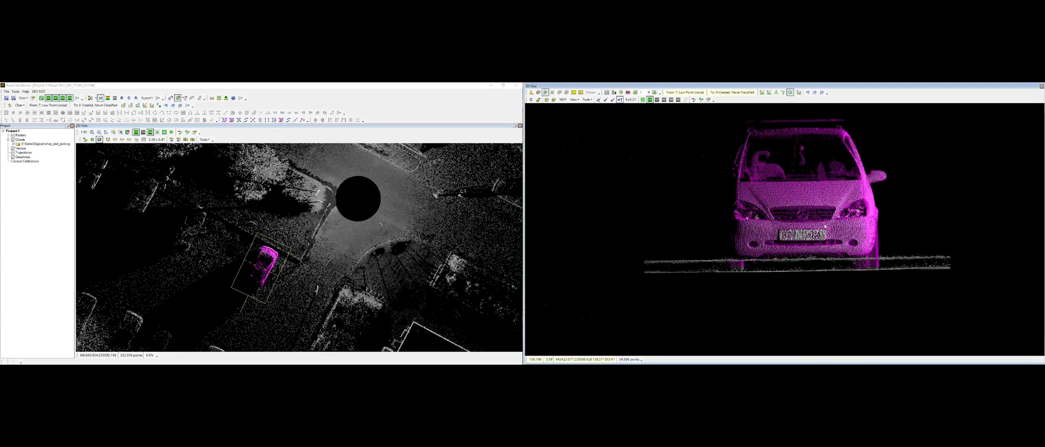
pyautogui.scroll(2, 729, 274)
pyautogui.moveTo(872, 274); pyautogui.dragTo(798, 255, button='middle')
pyautogui.click(799, 93)
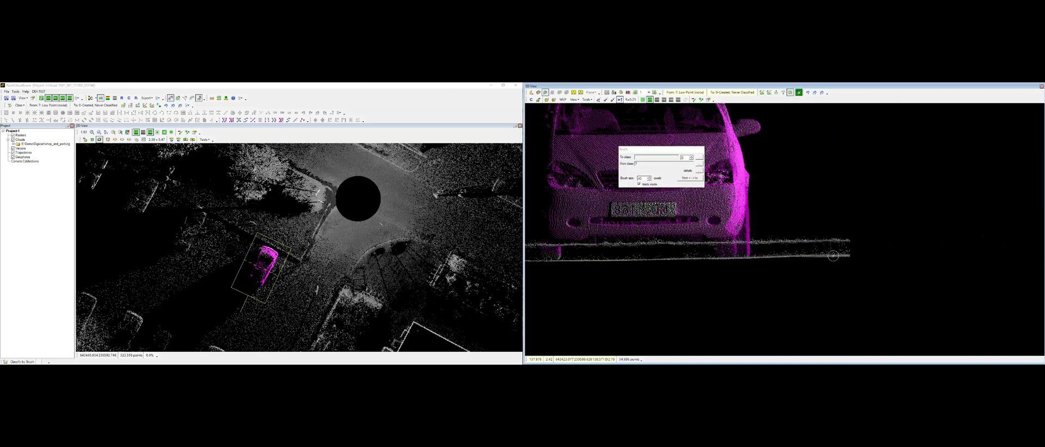
pyautogui.press('Escape')
pyautogui.click(99, 140)
pyautogui.moveTo(877, 275); pyautogui.dragTo(746, 273, button='middle')
pyautogui.scroll(-4, 811, 292)
pyautogui.scroll(-5, 873, 270)
pyautogui.moveTo(873, 269); pyautogui.dragTo(787, 243, button='middle')
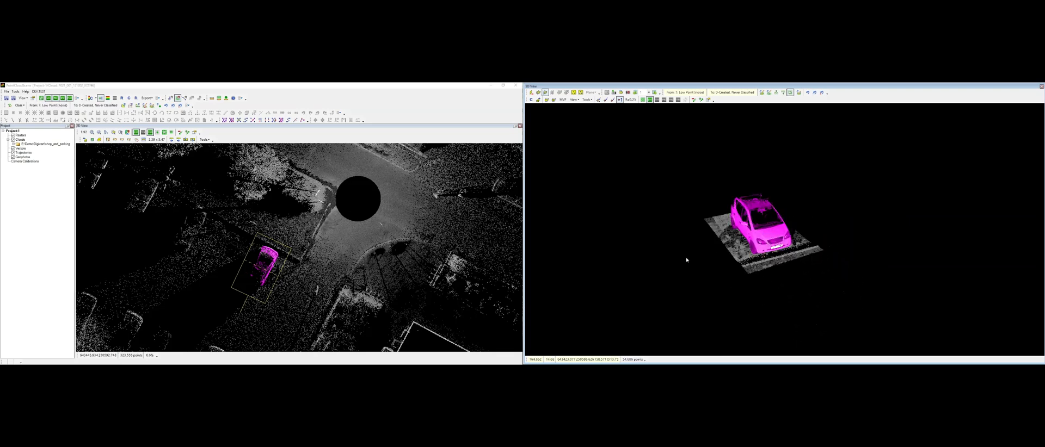
pyautogui.moveTo(685, 260); pyautogui.dragTo(772, 274, button='middle')
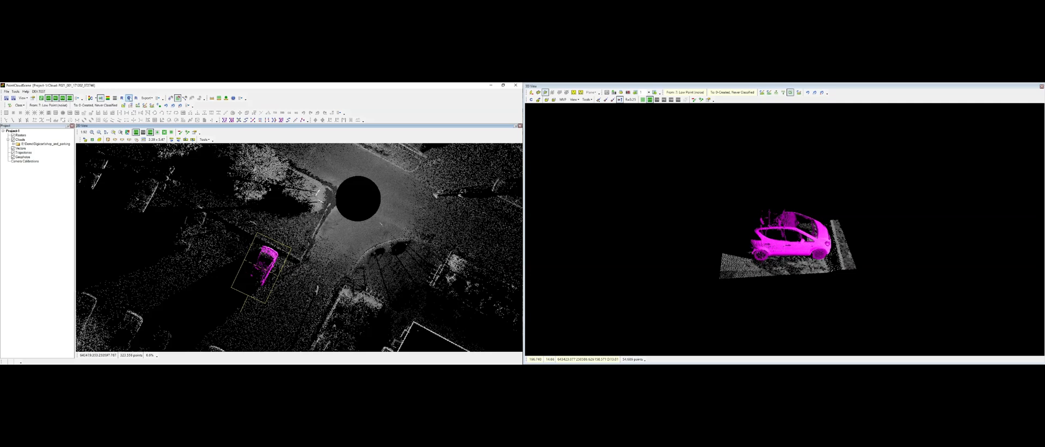
# Step: Hide class 7 Low Point (noise) with the class filter settings, then show it again
pyautogui.click(128, 99)
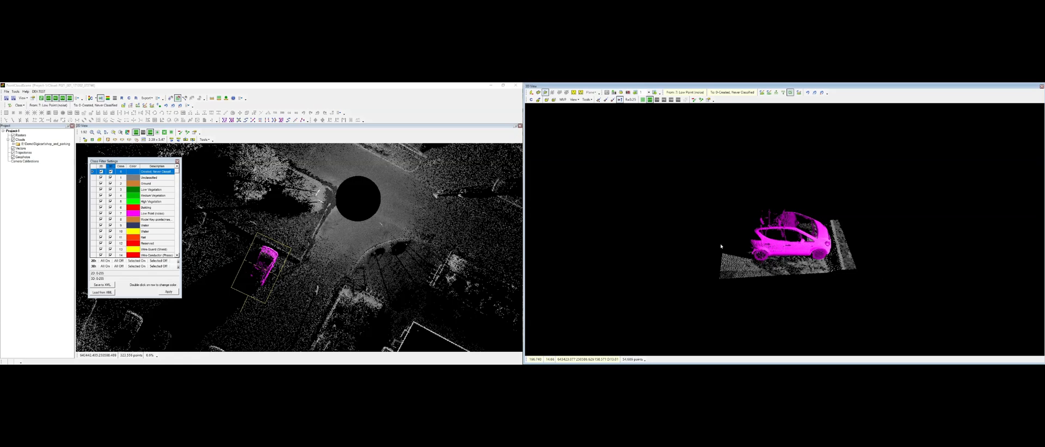
pyautogui.click(111, 213)
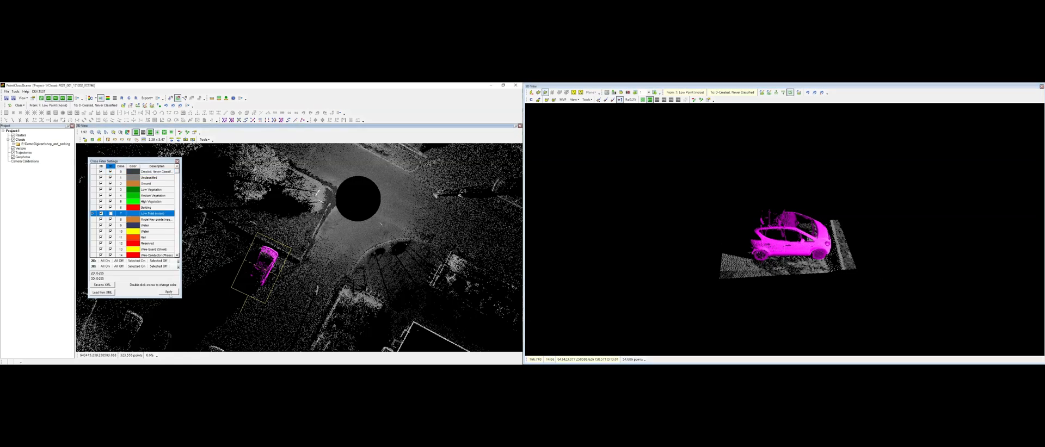
pyautogui.click(169, 293)
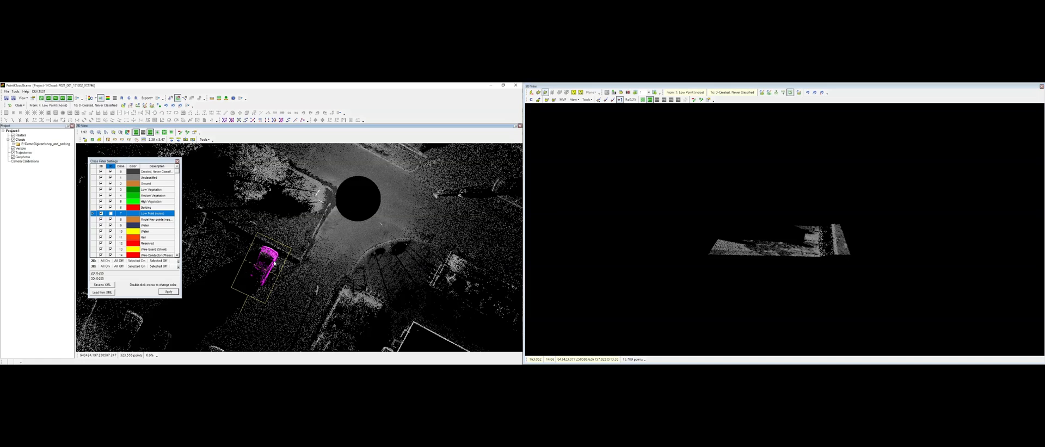
pyautogui.click(110, 213)
pyautogui.click(644, 230)
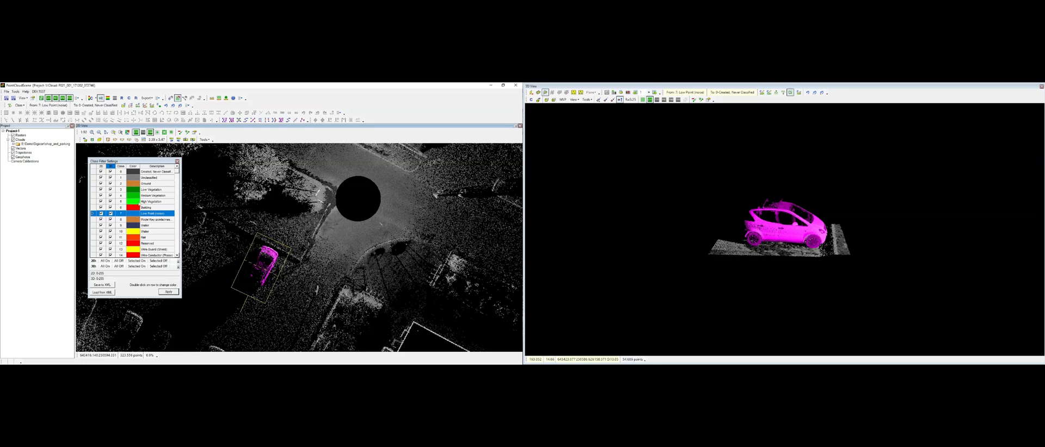
# Step: Change the display colour of class 8 Model Key (points) in the class filter settings
pyautogui.click(153, 196)
pyautogui.doubleClick(133, 215)
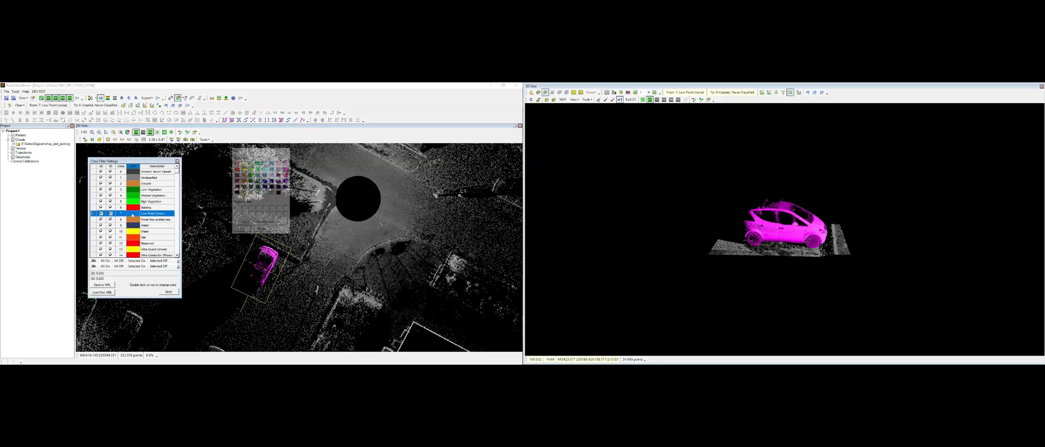
pyautogui.click(265, 181)
pyautogui.click(243, 230)
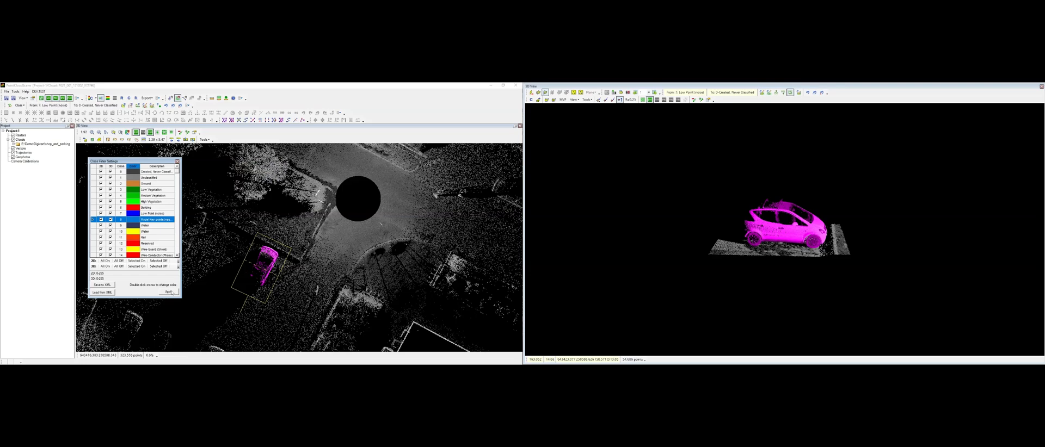
# Step: Apply the changed class 8 colour in the class filter settings
pyautogui.click(169, 292)
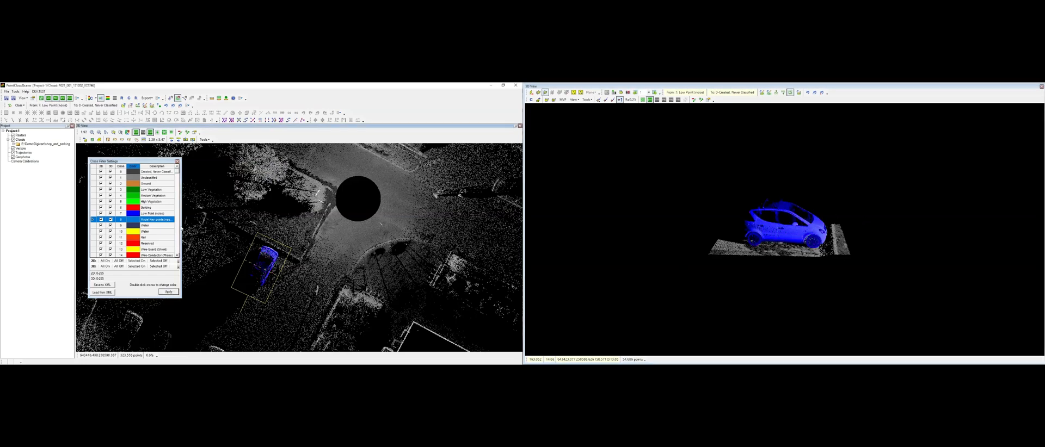
# Step: Define a new section box around the two pedestrians with carts on the road and show it in the 3D view
pyautogui.moveTo(282, 266); pyautogui.dragTo(258, 285)
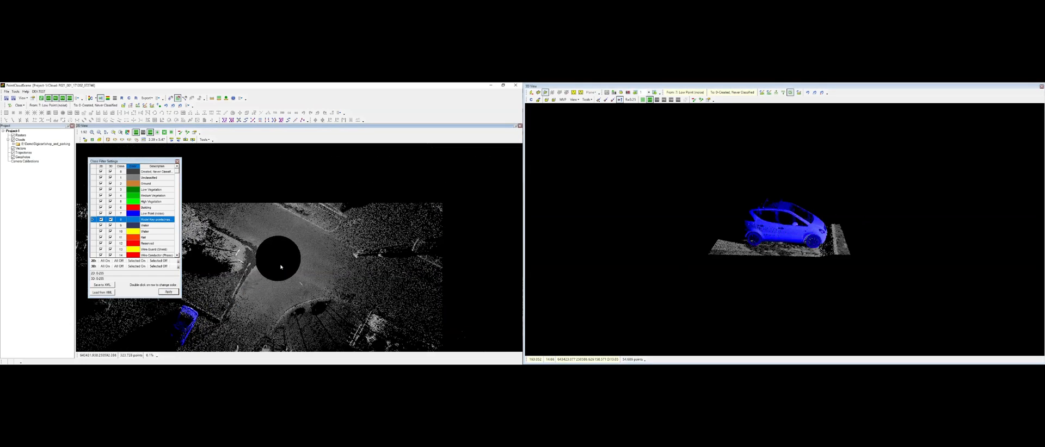
pyautogui.click(171, 98)
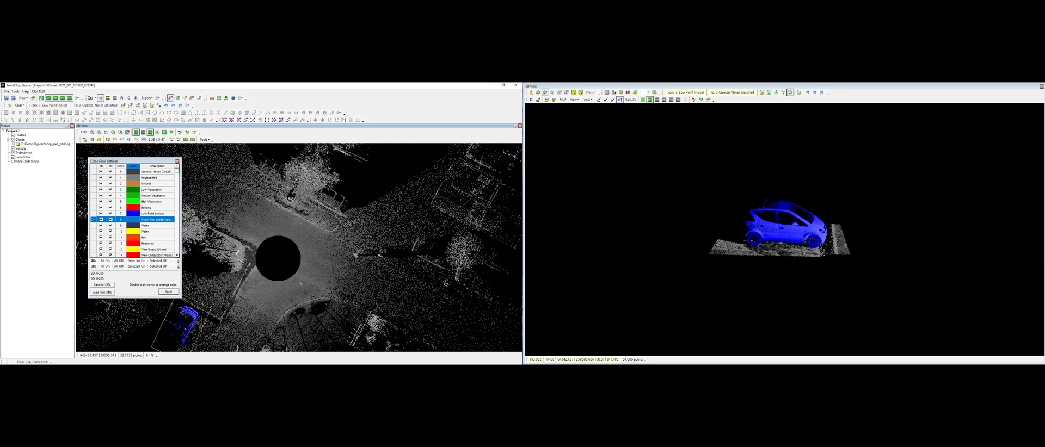
pyautogui.click(341, 246)
pyautogui.click(399, 258)
pyautogui.click(396, 272)
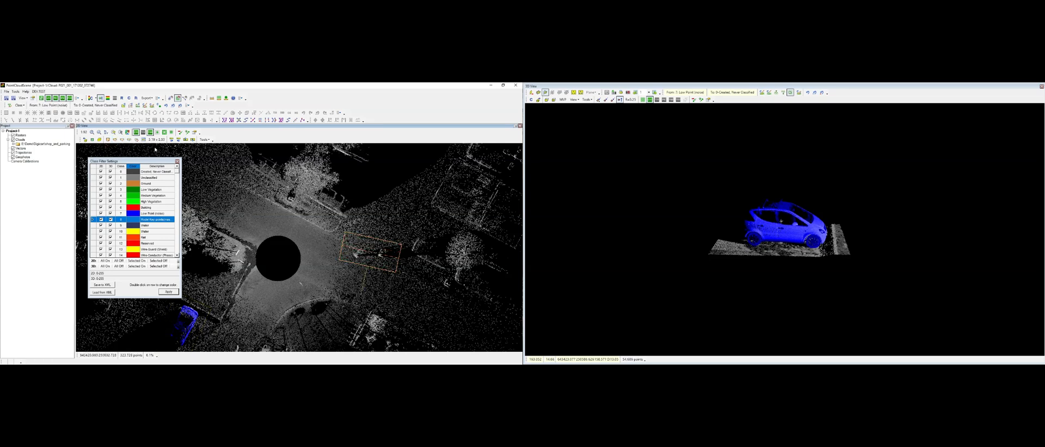
pyautogui.click(85, 139)
pyautogui.moveTo(792, 192); pyautogui.dragTo(794, 240, button='middle')
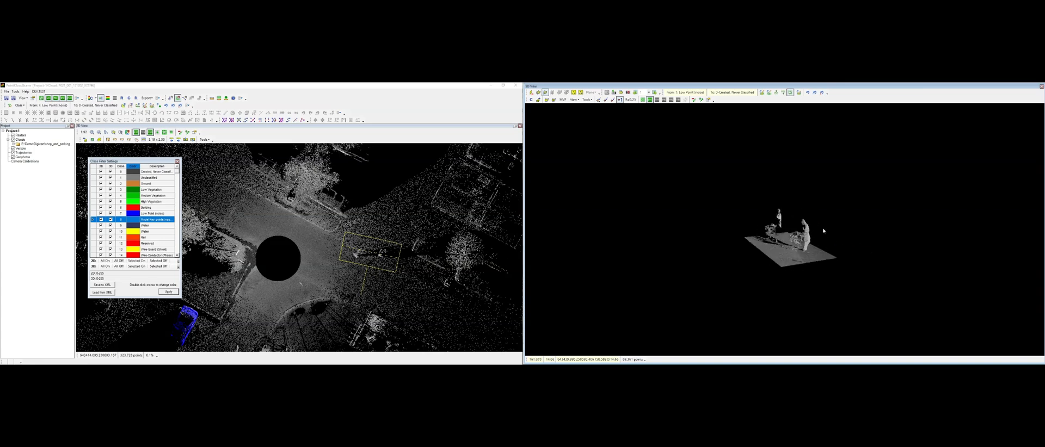
pyautogui.click(99, 139)
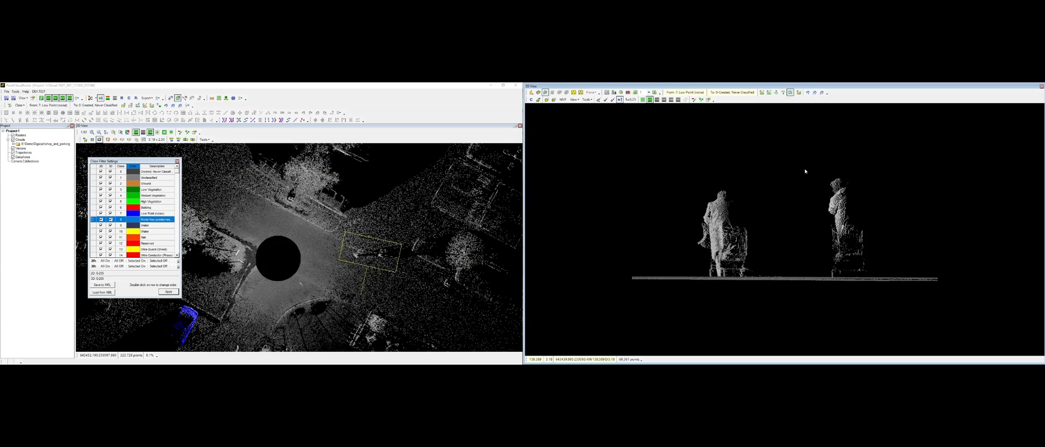
# Step: Draw an inner classification polygon around the left pedestrian with cart in the 3D view
pyautogui.click(768, 93)
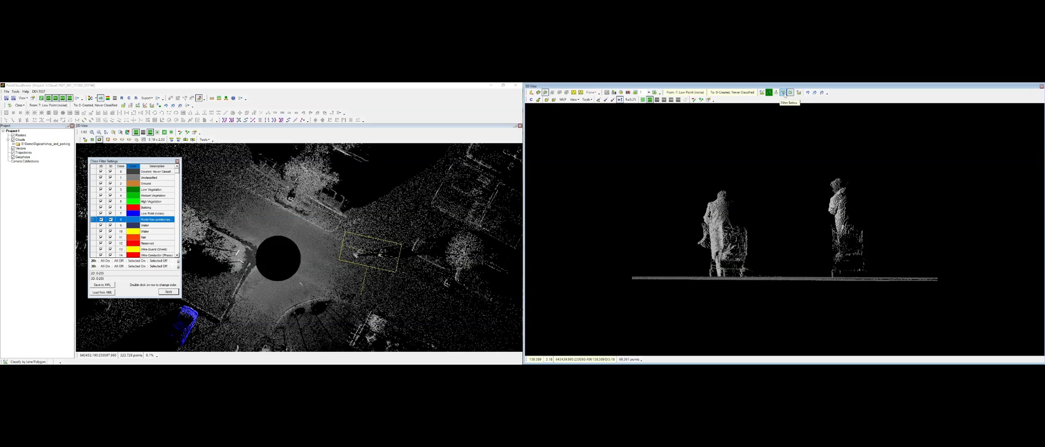
pyautogui.click(789, 93)
pyautogui.click(760, 177)
pyautogui.click(677, 164)
pyautogui.click(658, 205)
pyautogui.scroll(3, 704, 287)
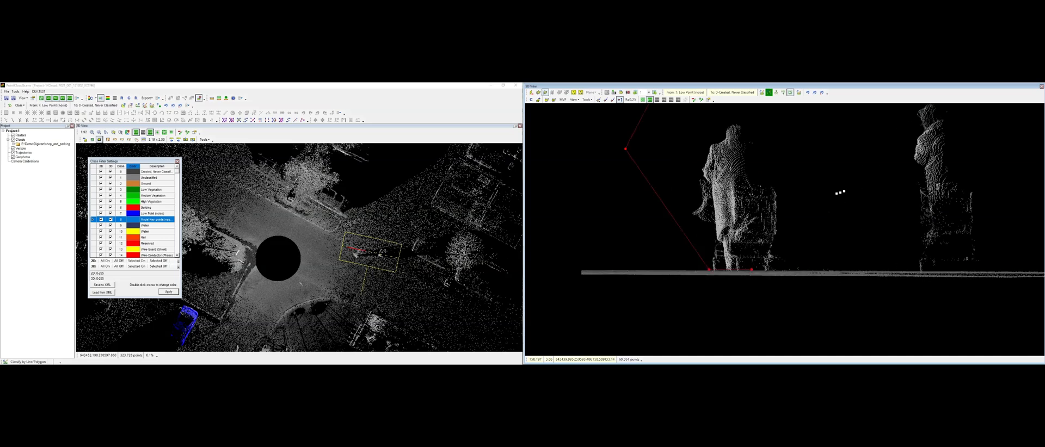
pyautogui.scroll(-3, 835, 197)
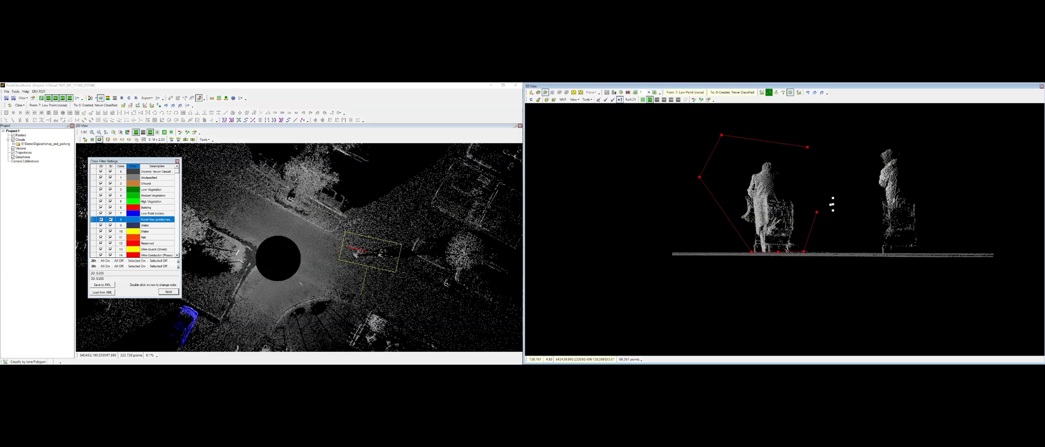
pyautogui.rightClick(832, 205)
# Step: Set the classification source to all classes and the target class to 7 Low Point (noise)
pyautogui.click(688, 92)
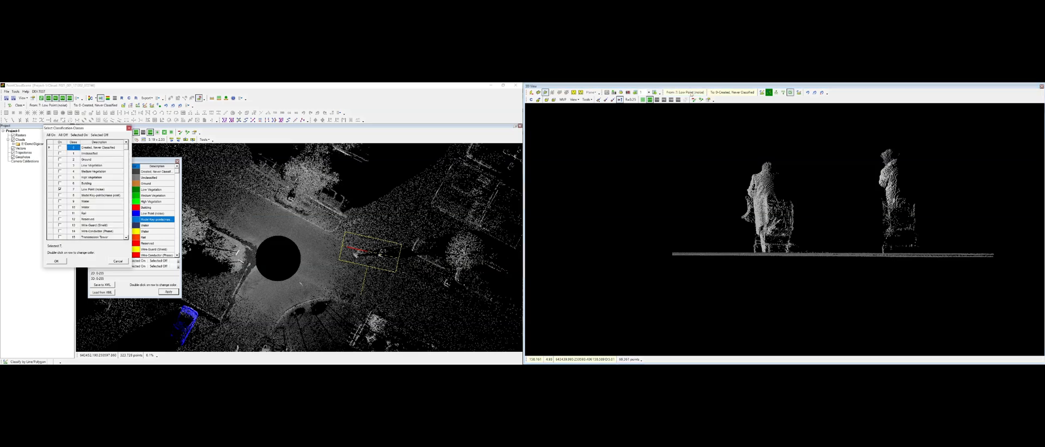
pyautogui.moveTo(83, 129); pyautogui.dragTo(653, 136)
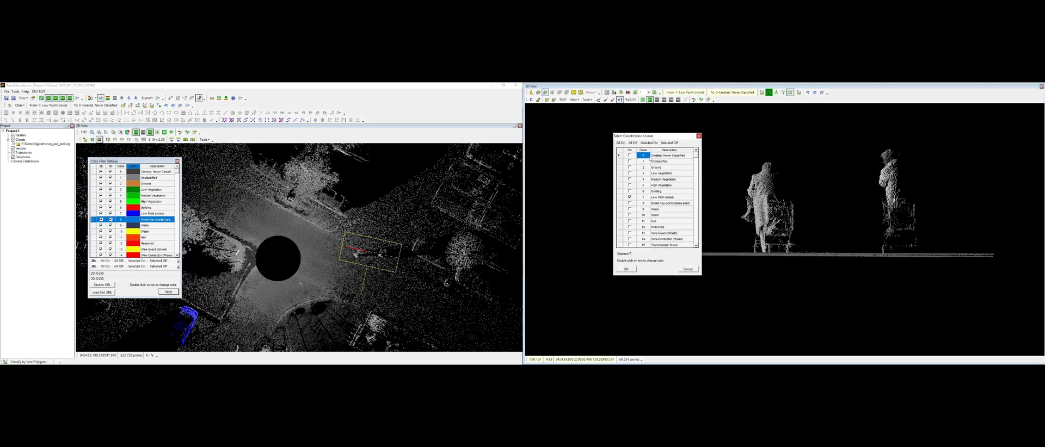
pyautogui.click(621, 143)
pyautogui.click(626, 269)
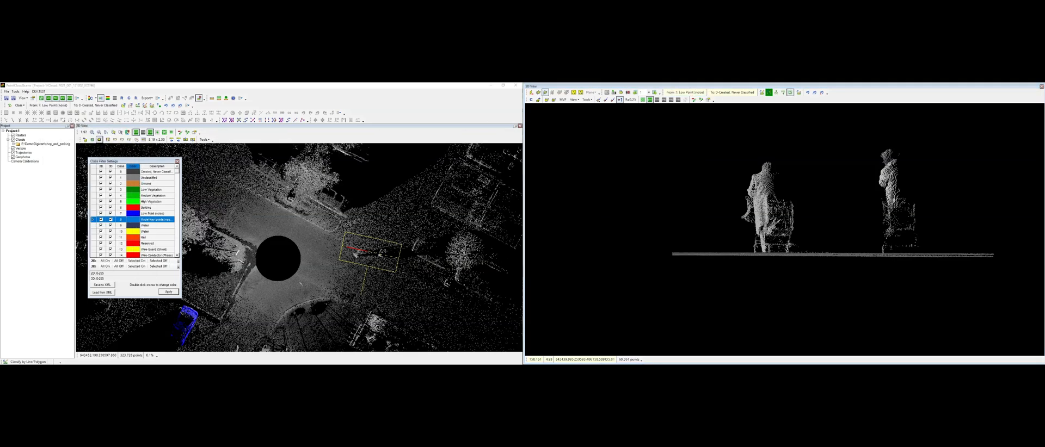
pyautogui.click(708, 92)
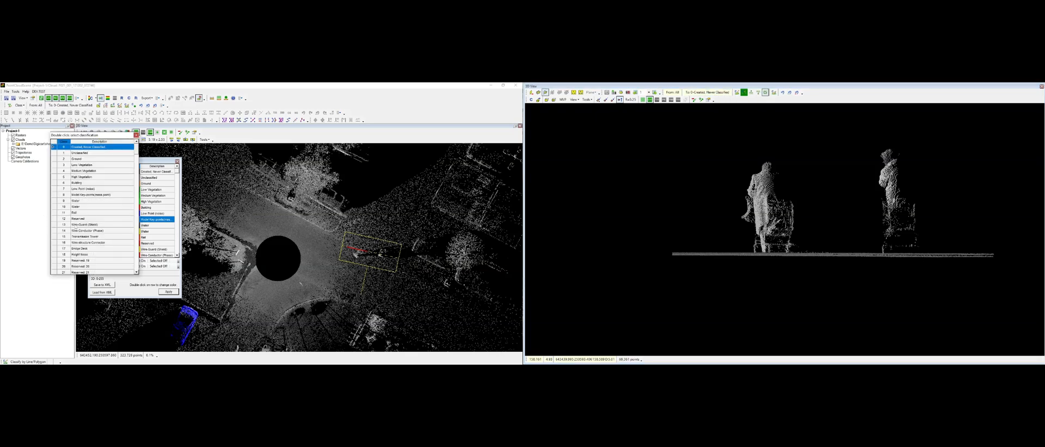
pyautogui.moveTo(106, 136); pyautogui.dragTo(378, 152)
pyautogui.doubleClick(375, 206)
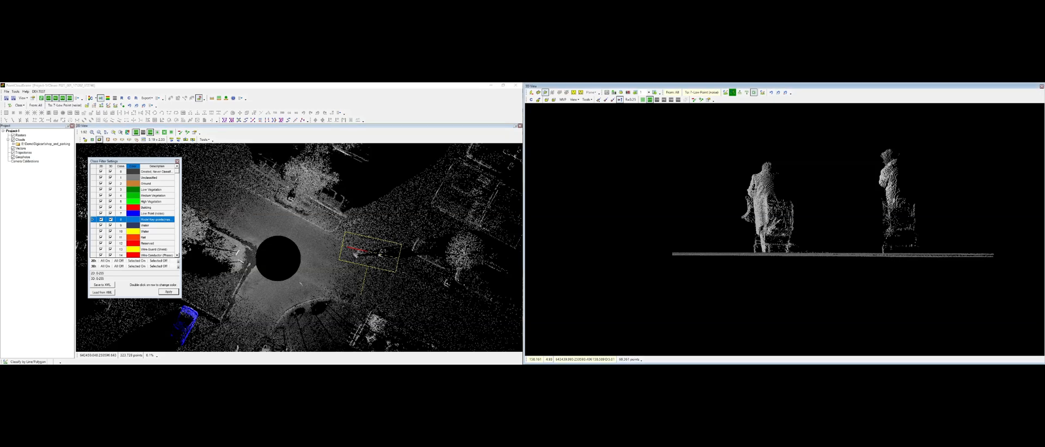
# Step: Apply the polygon classification to the left pedestrian with cart
pyautogui.scroll(5, 753, 269)
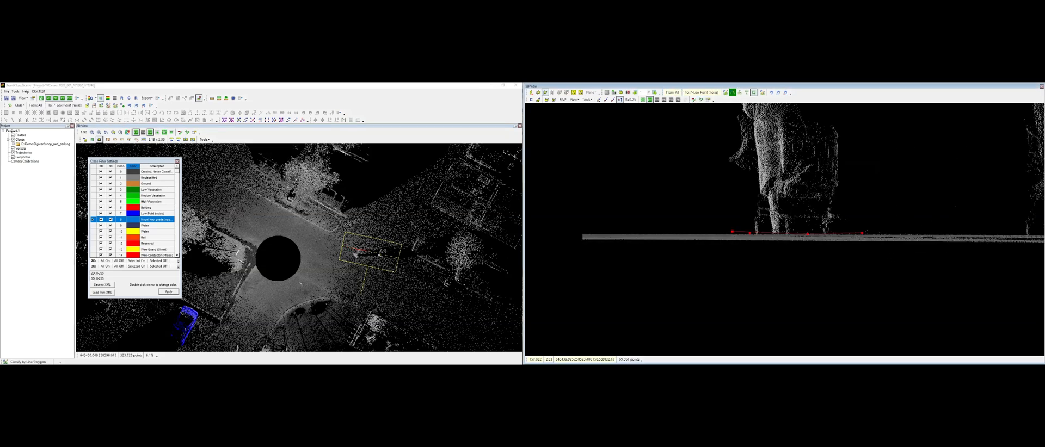
pyautogui.scroll(-5, 915, 242)
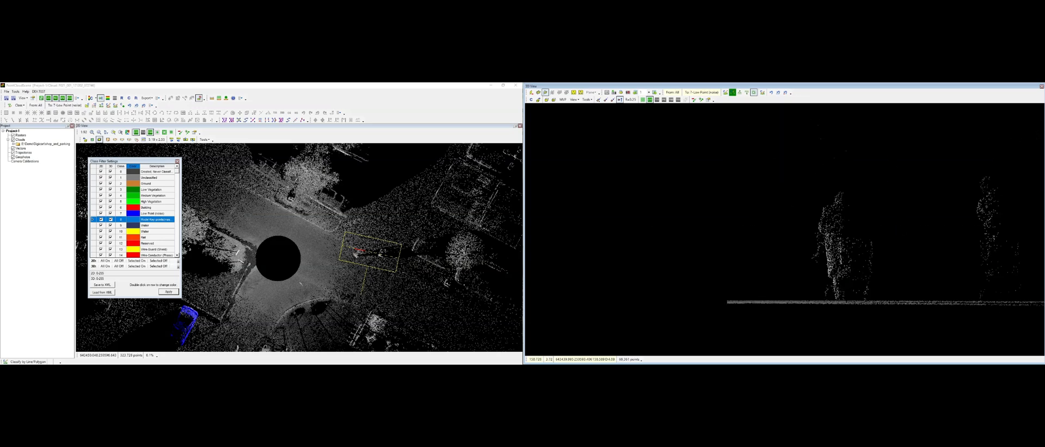
pyautogui.rightClick(915, 241)
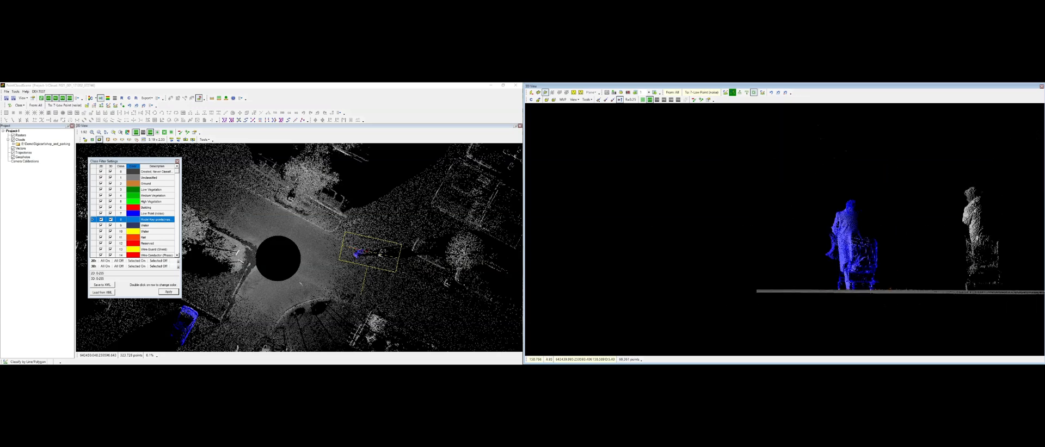
# Step: Classify the right pedestrian with cart into class 7 Low Point (noise) with a line selection above the road
pyautogui.moveTo(857, 248); pyautogui.dragTo(785, 230, button='middle')
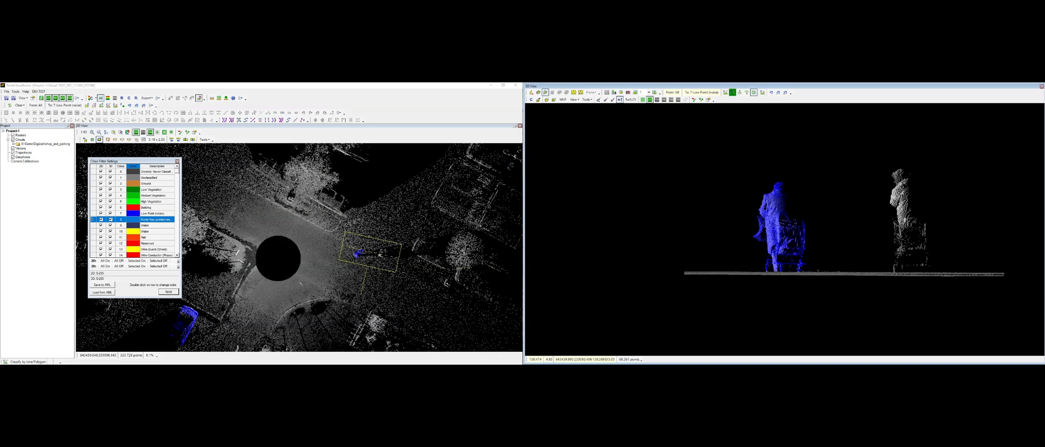
pyautogui.click(740, 94)
pyautogui.click(830, 266)
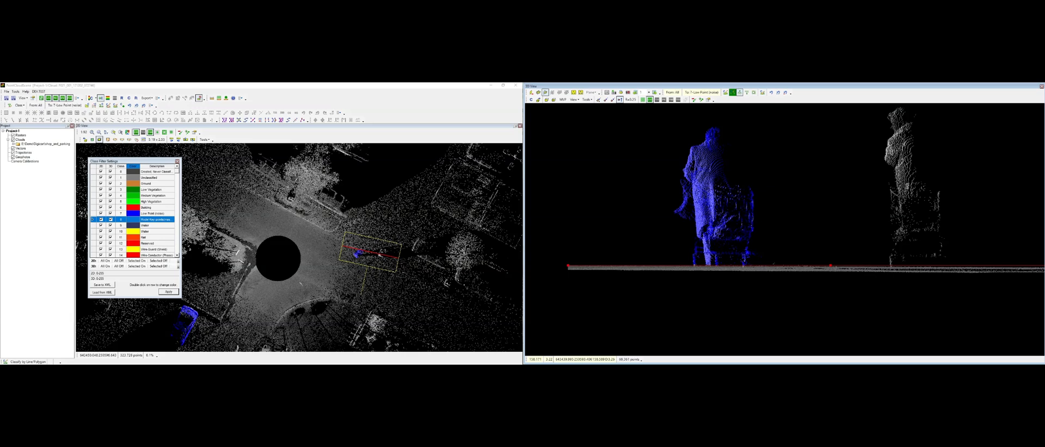
pyautogui.press('Right')
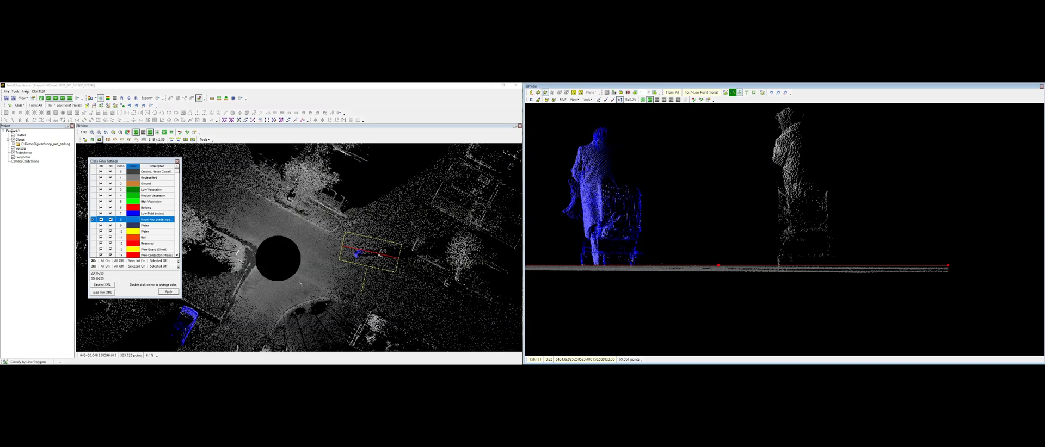
pyautogui.press('Return')
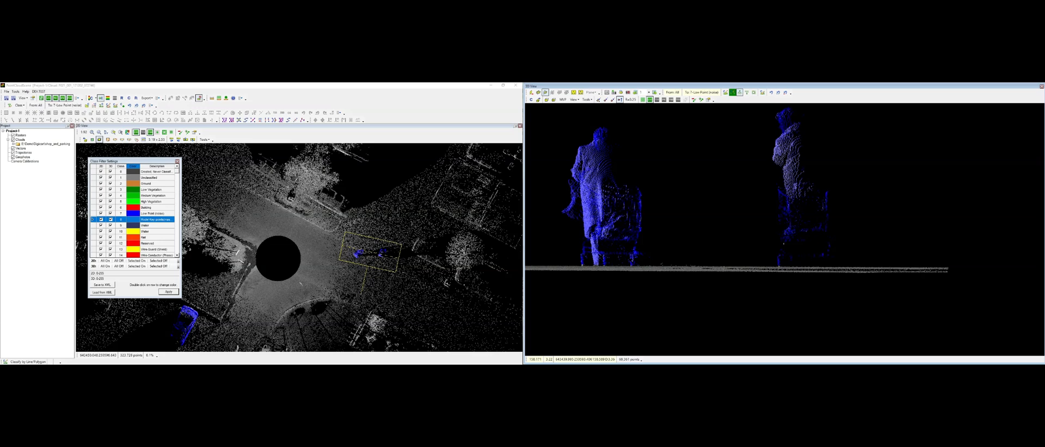
# Step: Pick a classification tool in the 3D view and set the target class to 2 Ground
pyautogui.scroll(-2, 855, 218)
pyautogui.moveTo(854, 219); pyautogui.dragTo(857, 274, button='middle')
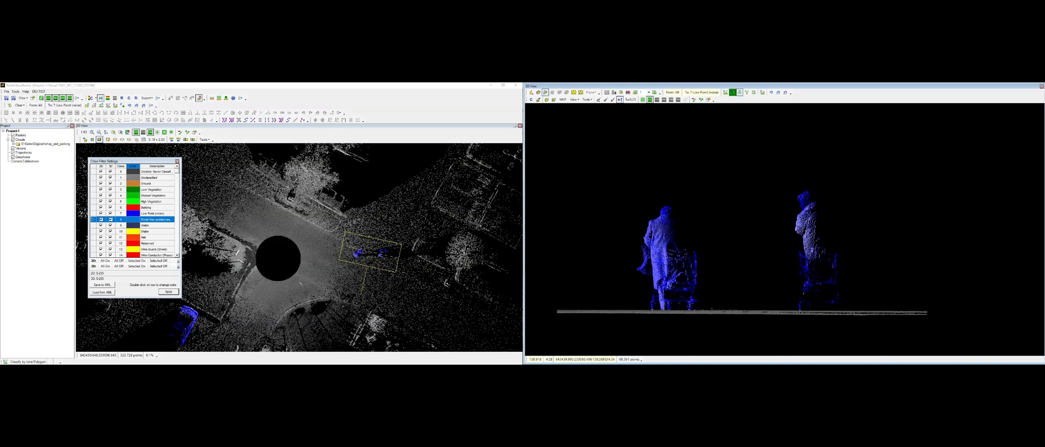
pyautogui.click(746, 93)
pyautogui.click(69, 112)
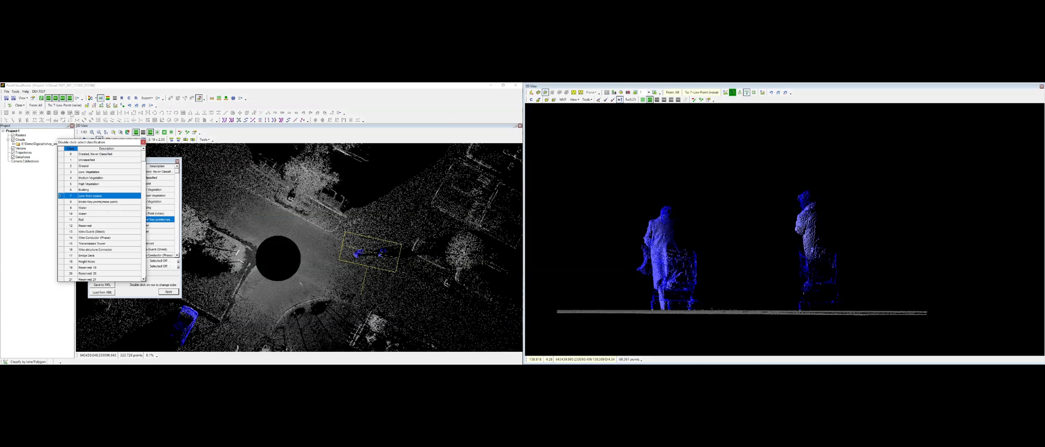
pyautogui.moveTo(111, 143); pyautogui.dragTo(327, 162)
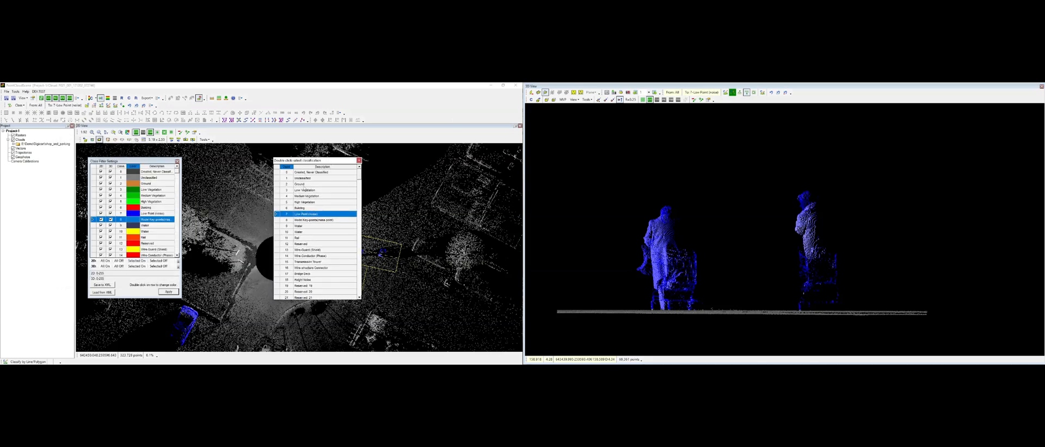
pyautogui.click(310, 185)
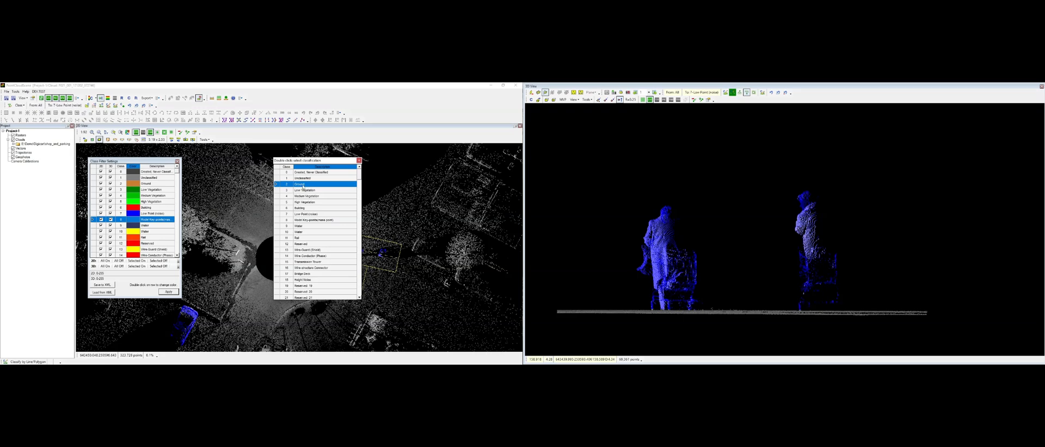
pyautogui.doubleClick(305, 186)
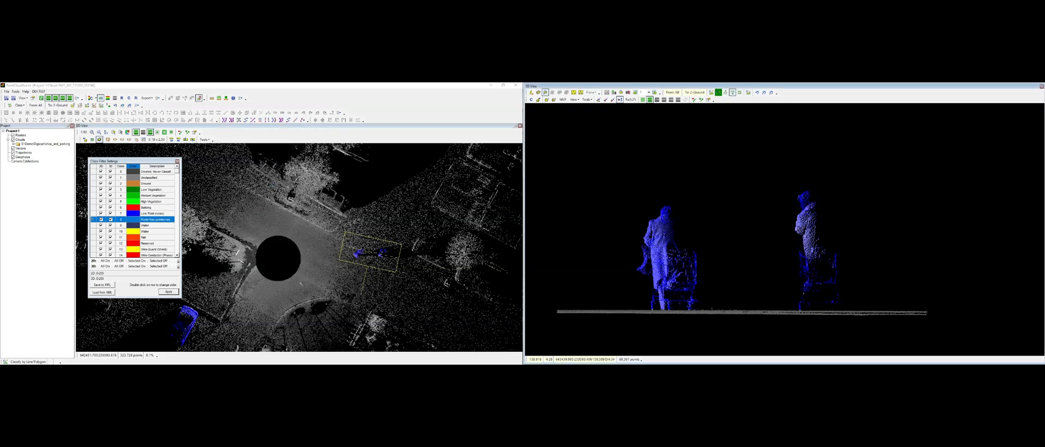
# Step: Classify the road surface beneath the pedestrians as ground with a line drawn along it
pyautogui.click(565, 297)
pyautogui.moveTo(915, 311); pyautogui.dragTo(490, 308, button='middle')
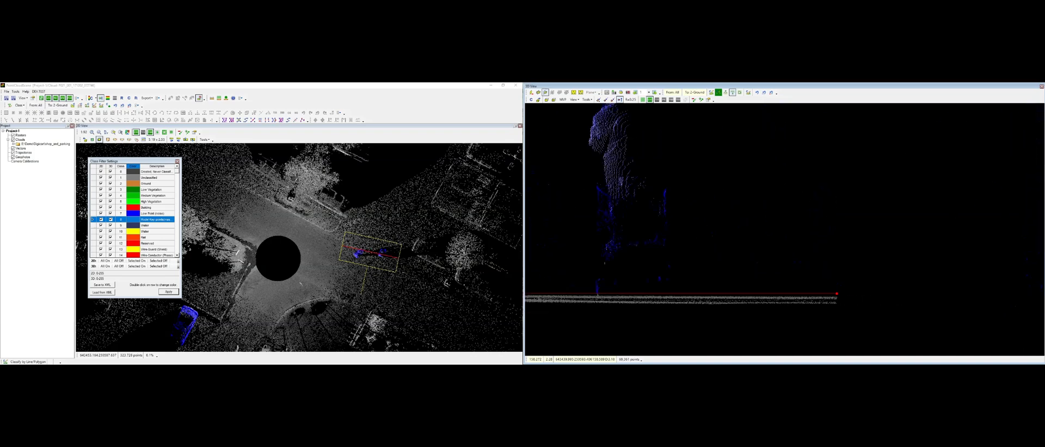
pyautogui.click(836, 293)
pyautogui.scroll(-3, 817, 299)
pyautogui.moveTo(765, 299); pyautogui.dragTo(950, 258, button='middle')
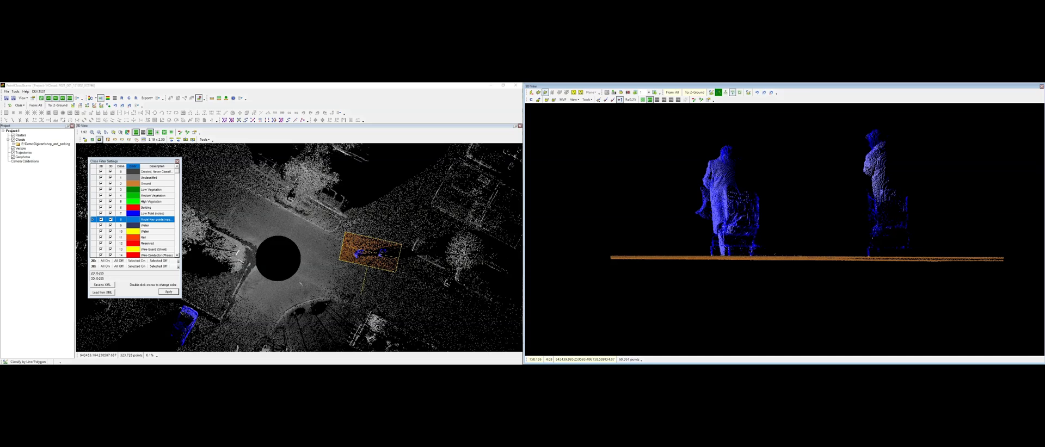
pyautogui.press('Escape')
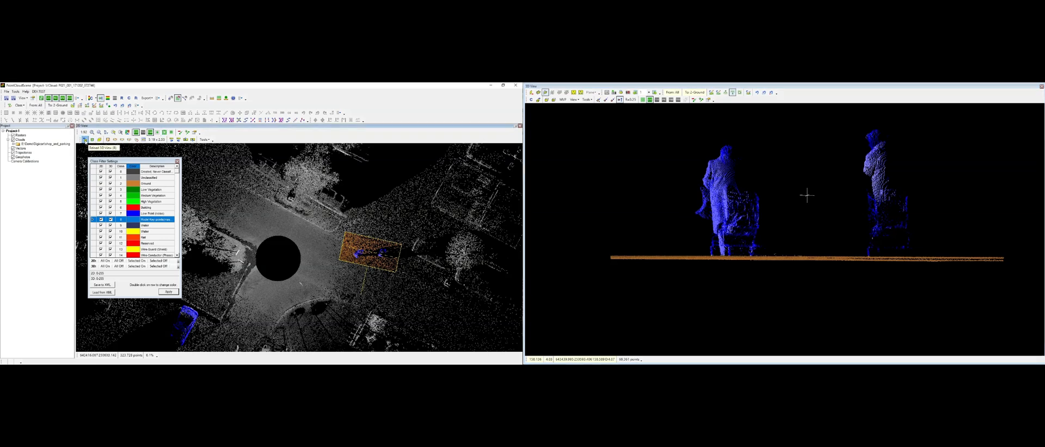
# Step: Undo the ground classification of the road surface and close the classification steps list
pyautogui.click(86, 140)
pyautogui.scroll(-4, 817, 261)
pyautogui.moveTo(817, 262); pyautogui.dragTo(683, 265, button='middle')
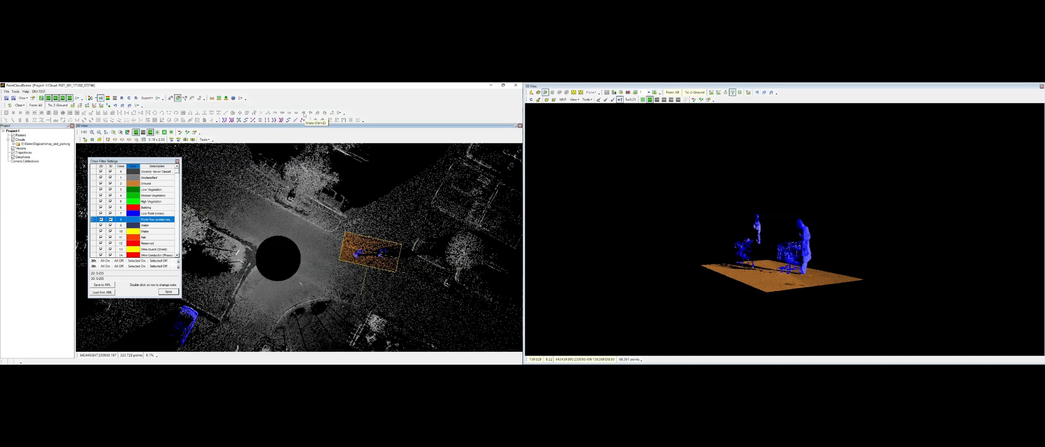
pyautogui.click(757, 93)
pyautogui.moveTo(739, 265); pyautogui.dragTo(620, 245, button='middle')
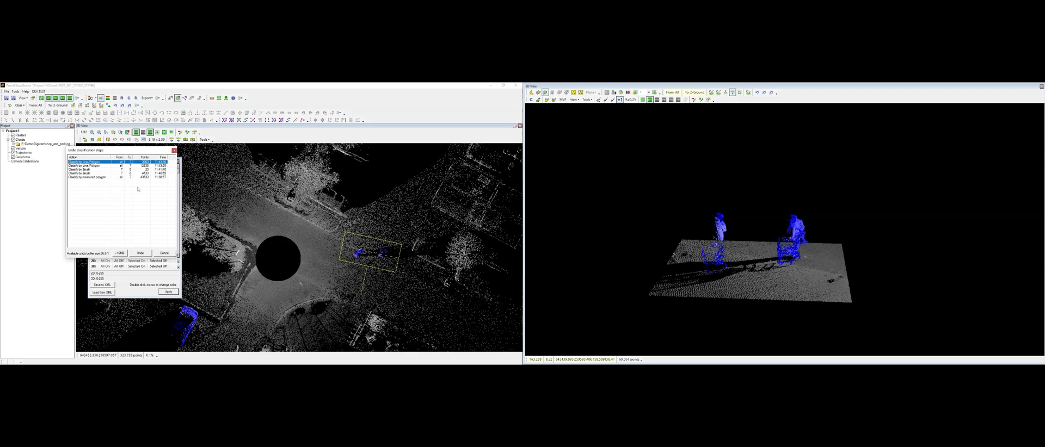
pyautogui.moveTo(137, 151); pyautogui.dragTo(362, 173)
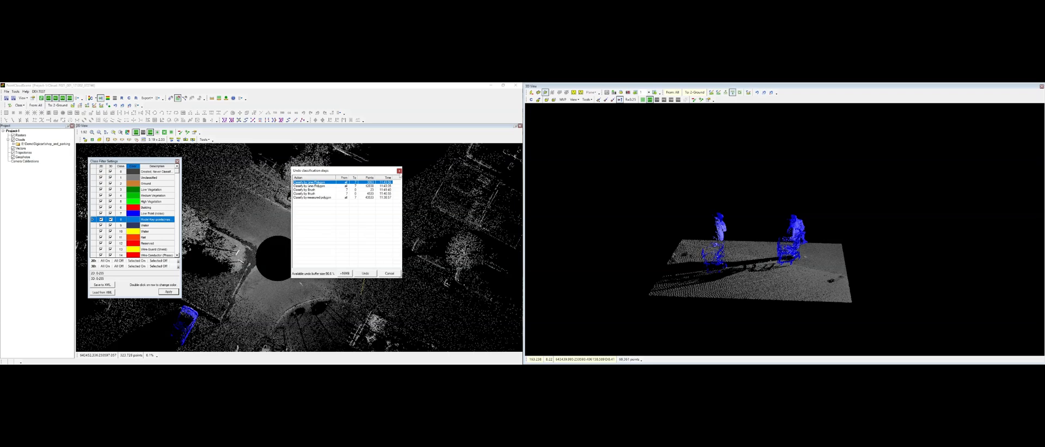
pyautogui.click(398, 171)
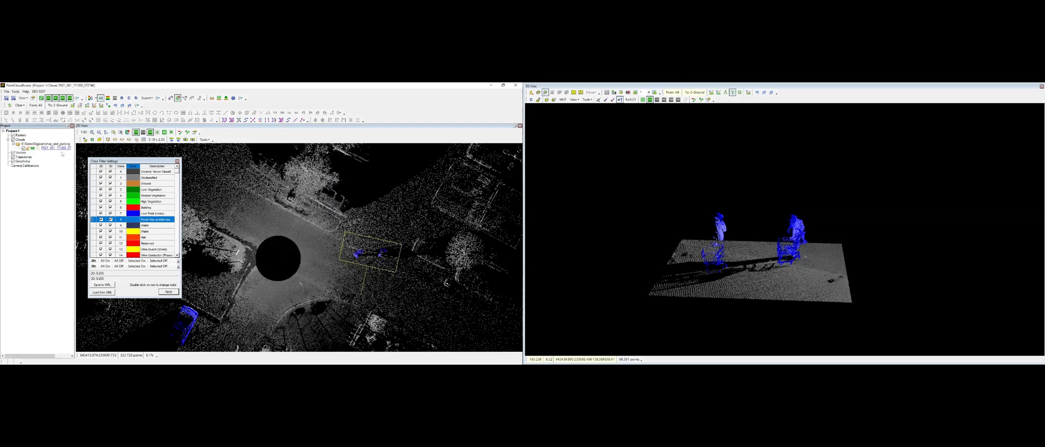
# Step: Save the classified point cloud from the project tree
pyautogui.rightClick(62, 149)
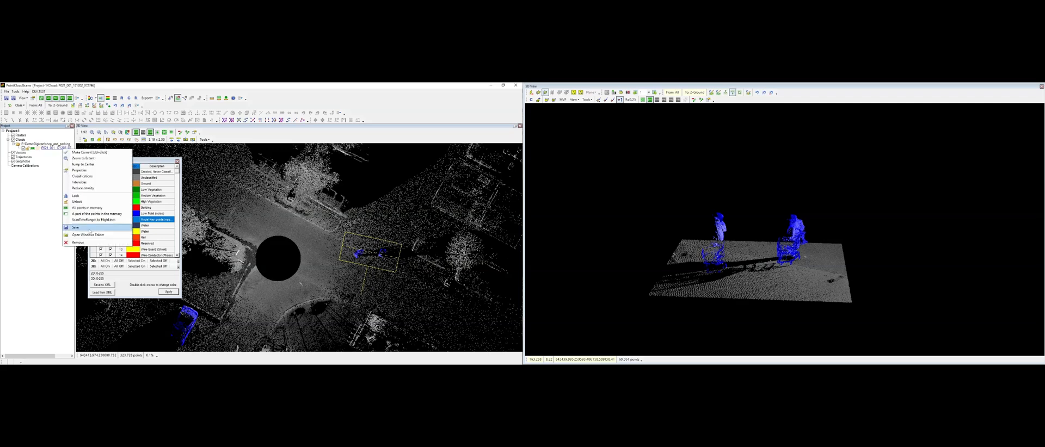
pyautogui.click(58, 149)
pyautogui.rightClick(57, 148)
pyautogui.click(70, 227)
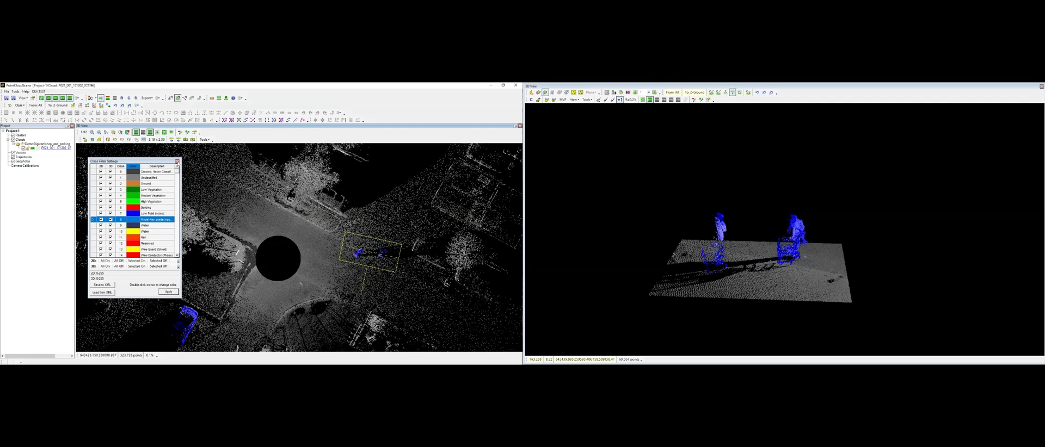
# Step: Close the class filter settings and create a new line shape layer in the project tree
pyautogui.click(177, 162)
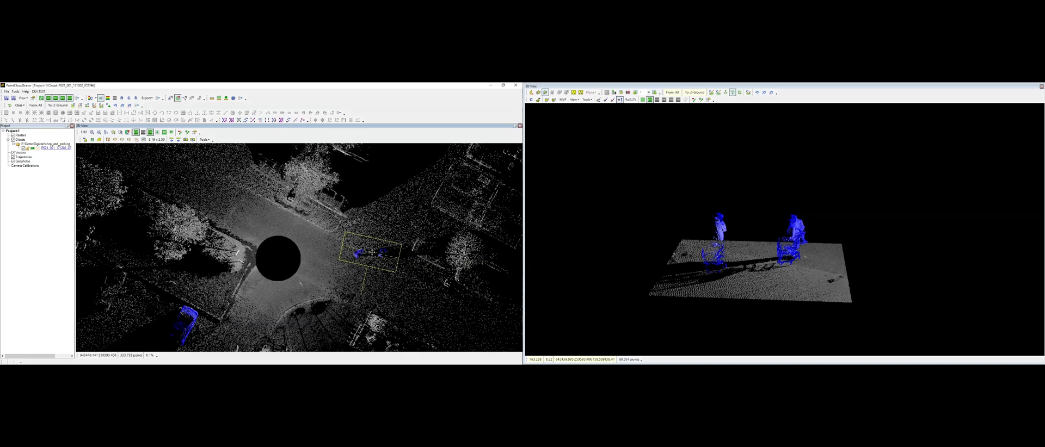
pyautogui.rightClick(20, 153)
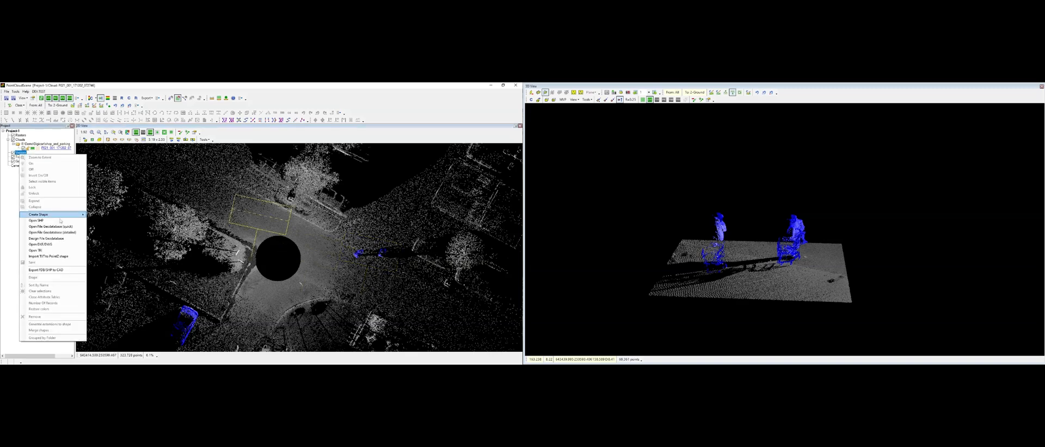
pyautogui.moveTo(59, 218)
pyautogui.click(112, 224)
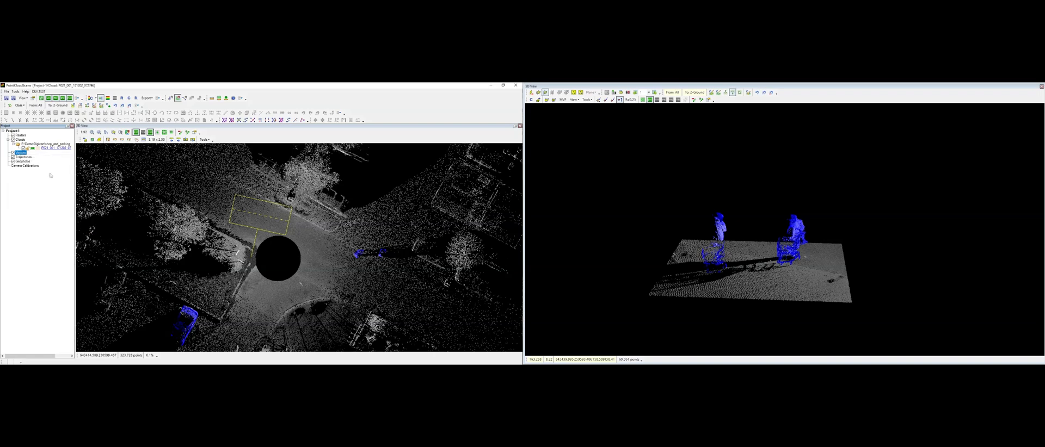
pyautogui.click(43, 157)
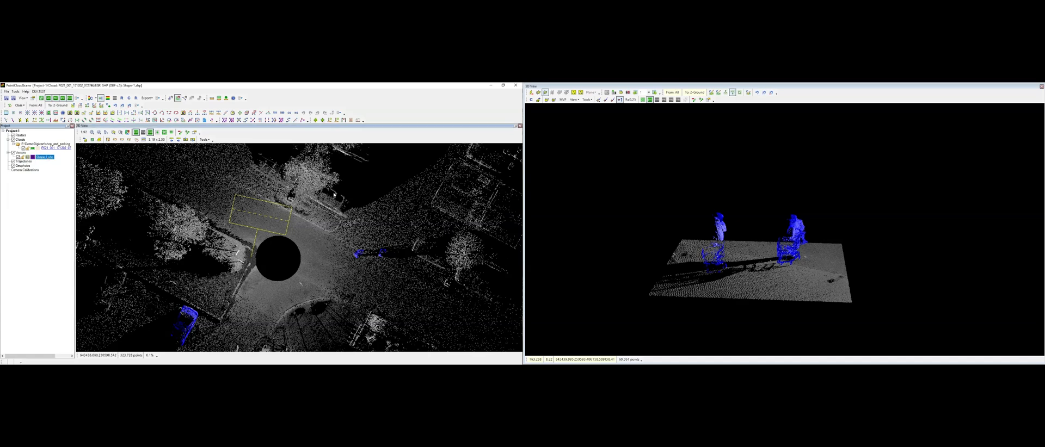
# Step: Draw a line along the curb edge near the parked cars in the new shape layer
pyautogui.moveTo(307, 211); pyautogui.dragTo(270, 252, button='middle')
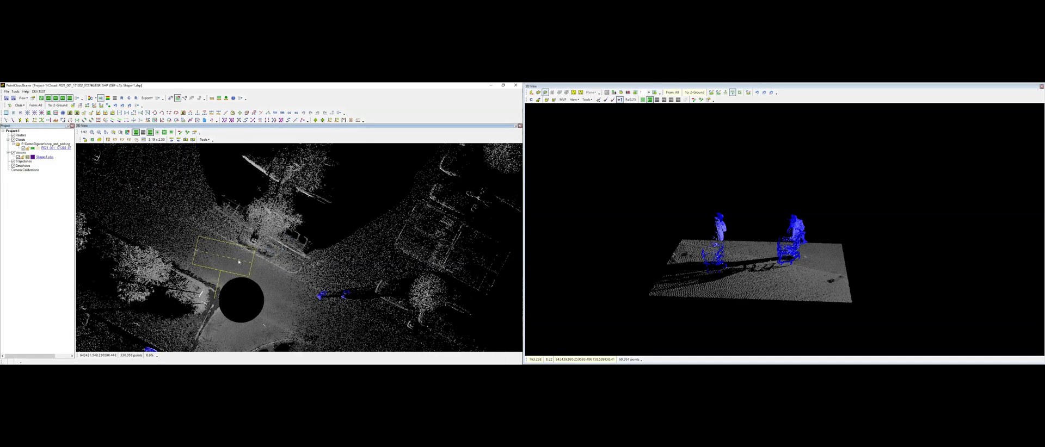
pyautogui.scroll(5, 216, 230)
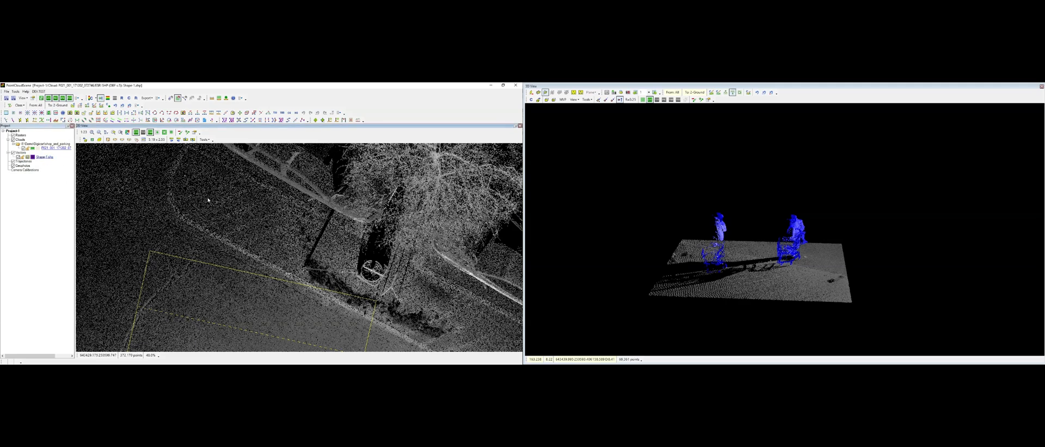
pyautogui.press('Insert')
pyautogui.scroll(2, 195, 224)
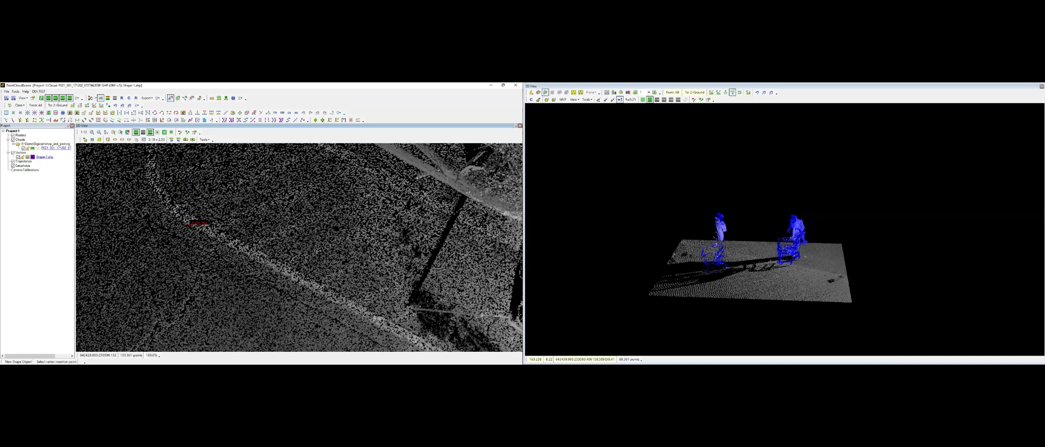
pyautogui.click(175, 217)
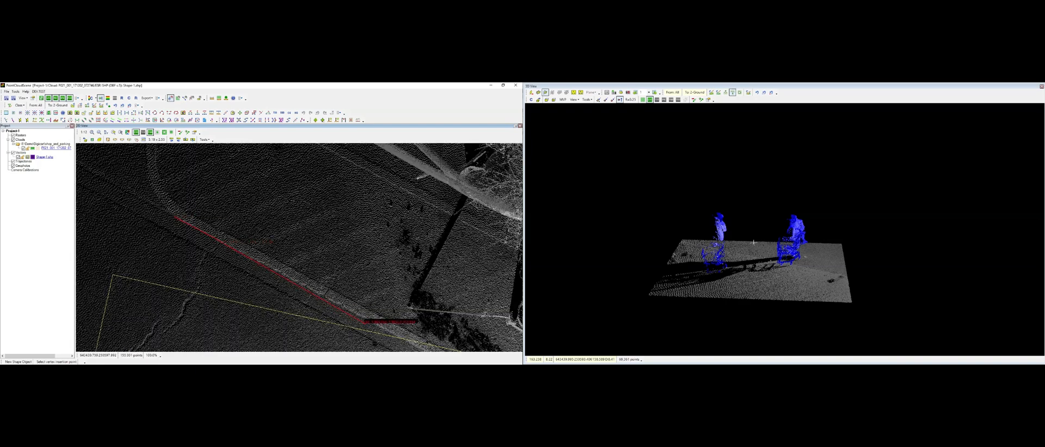
pyautogui.click(374, 322)
pyautogui.click(183, 211)
pyautogui.scroll(-1, 294, 229)
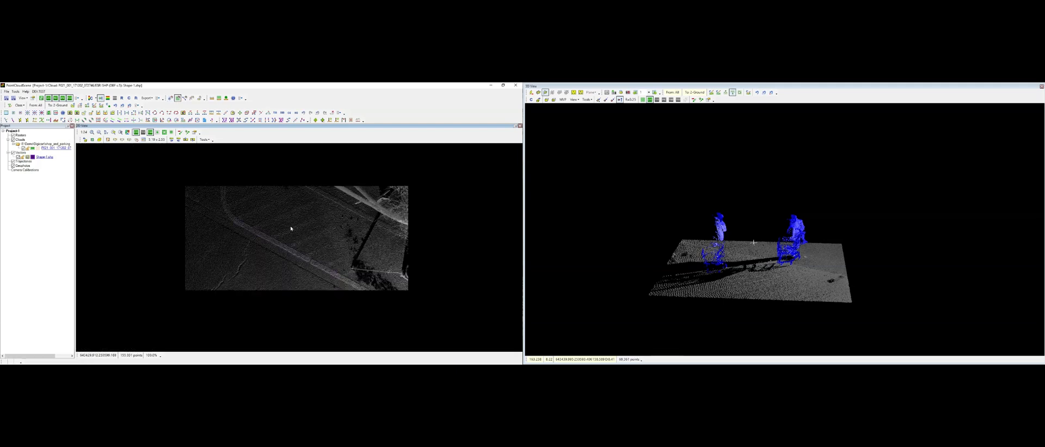
pyautogui.scroll(1, 291, 247)
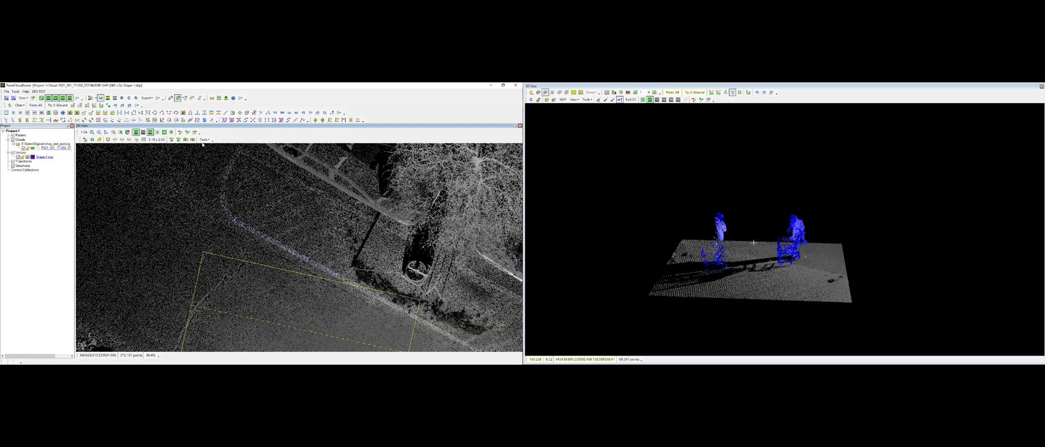
# Step: Classify points within the curb line's buffer as 14 Wire Conductor (Phase) using the shape area filter
pyautogui.click(20, 107)
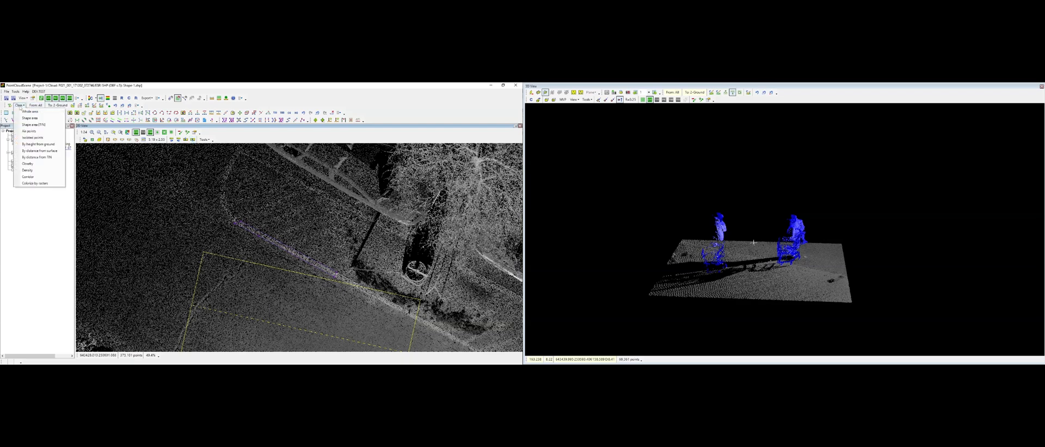
pyautogui.click(43, 119)
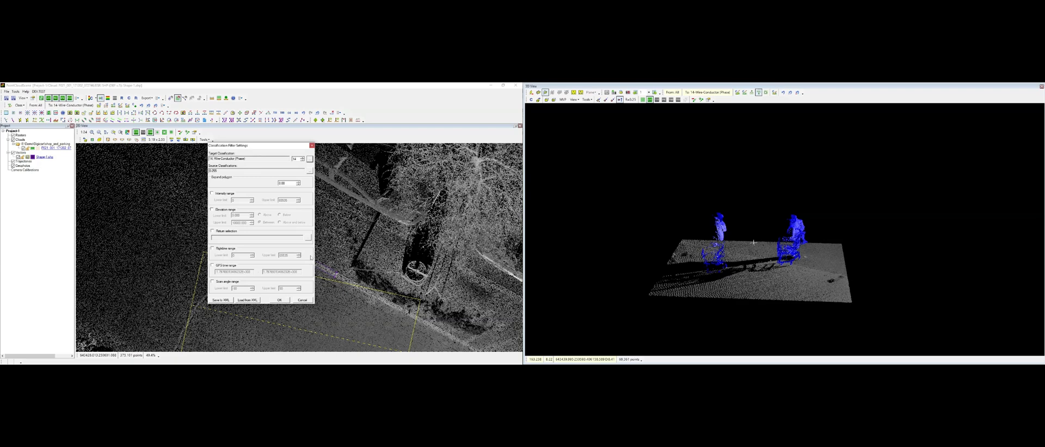
pyautogui.click(279, 300)
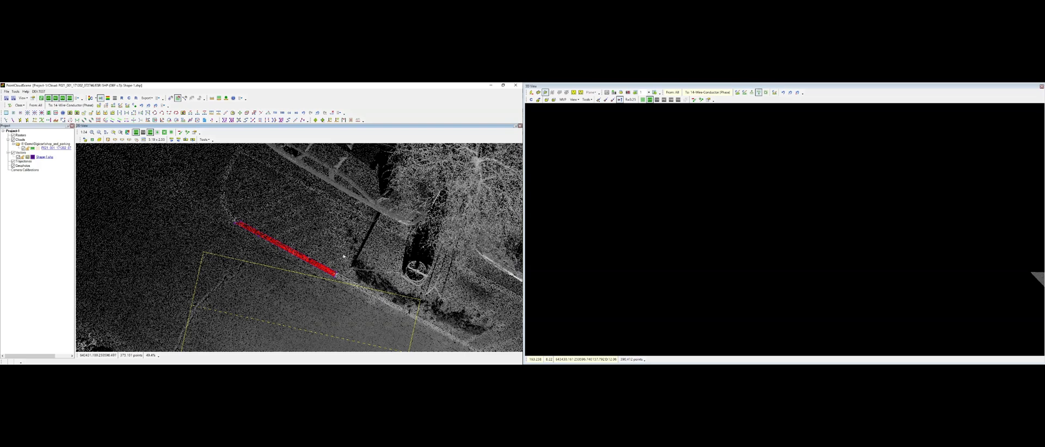
# Step: Draw a closed rectangular polygon over the road surface beside the parked cars
pyautogui.moveTo(319, 252); pyautogui.dragTo(262, 250, button='middle')
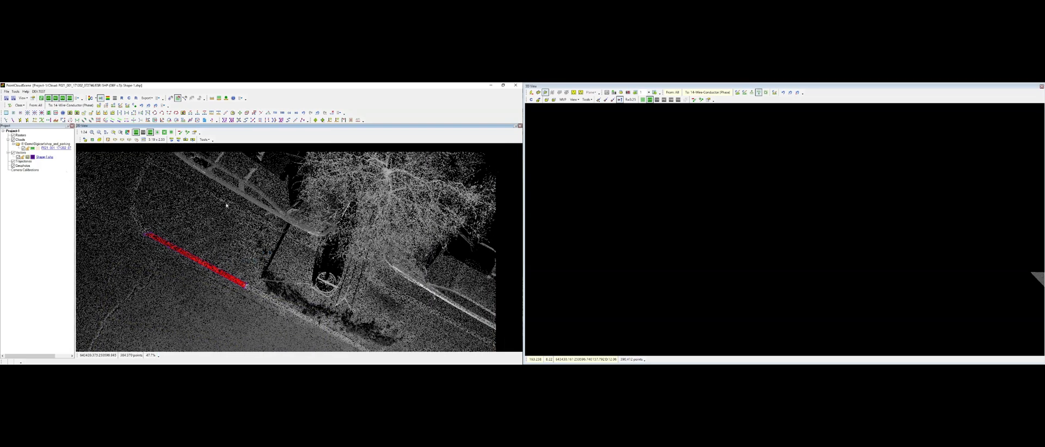
pyautogui.press('Insert')
pyautogui.click(246, 213)
pyautogui.click(247, 228)
pyautogui.click(442, 228)
pyautogui.click(445, 216)
pyautogui.click(247, 213)
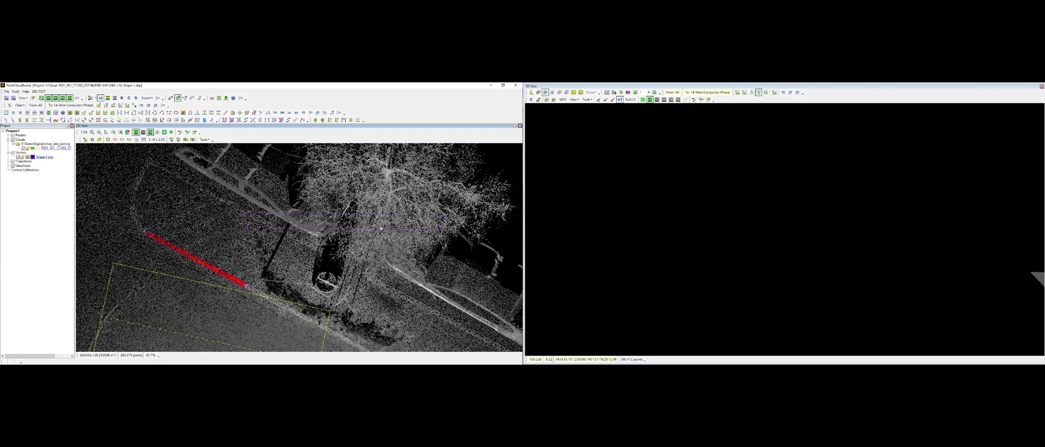
# Step: Display the polygon area as a section in the 3D view and orbit to a side view
pyautogui.click(170, 98)
pyautogui.click(452, 220)
pyautogui.click(435, 208)
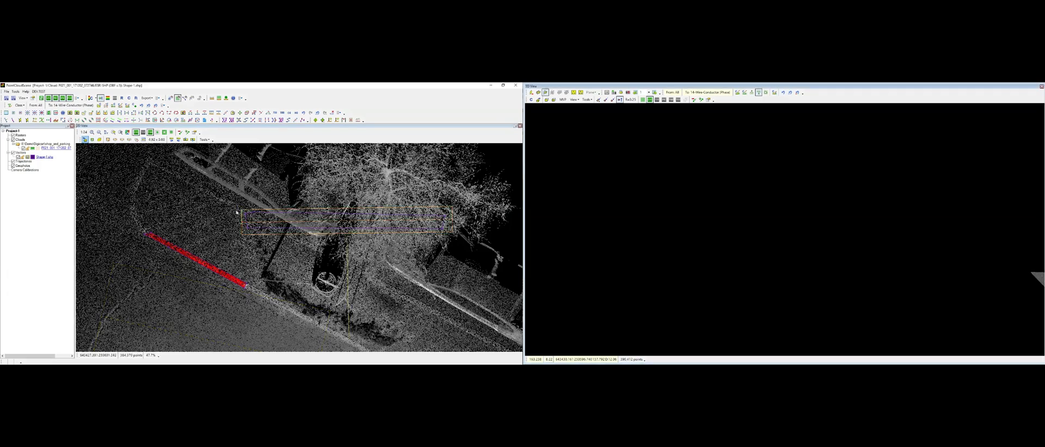
pyautogui.scroll(5, 786, 312)
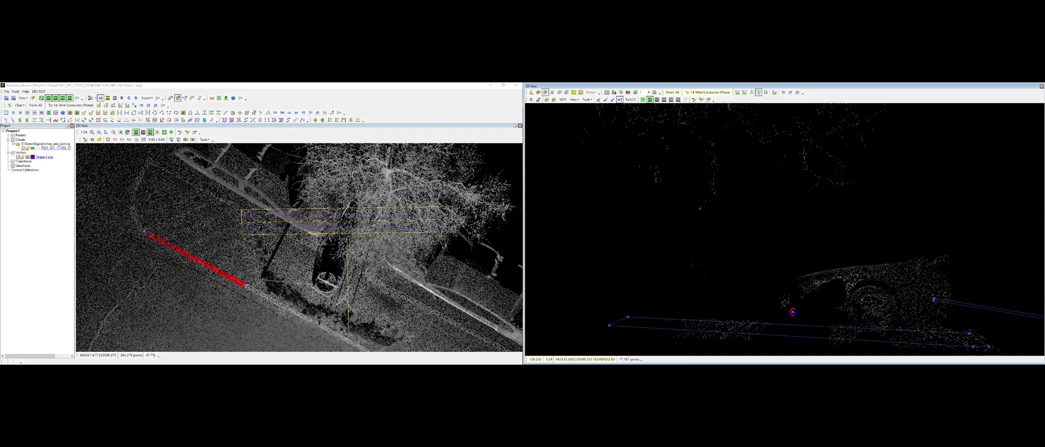
pyautogui.moveTo(791, 318); pyautogui.dragTo(788, 244, button='middle')
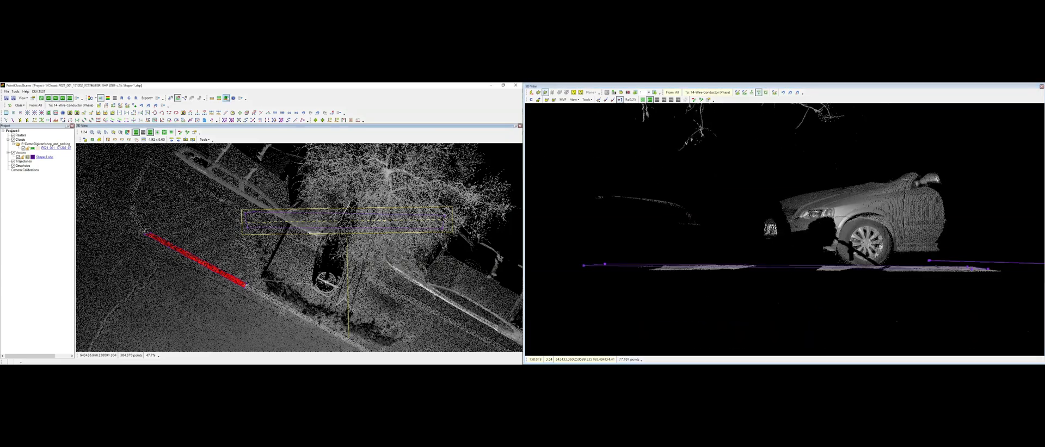
# Step: Inspect the point information of road surface points in the 3D view
pyautogui.click(733, 269)
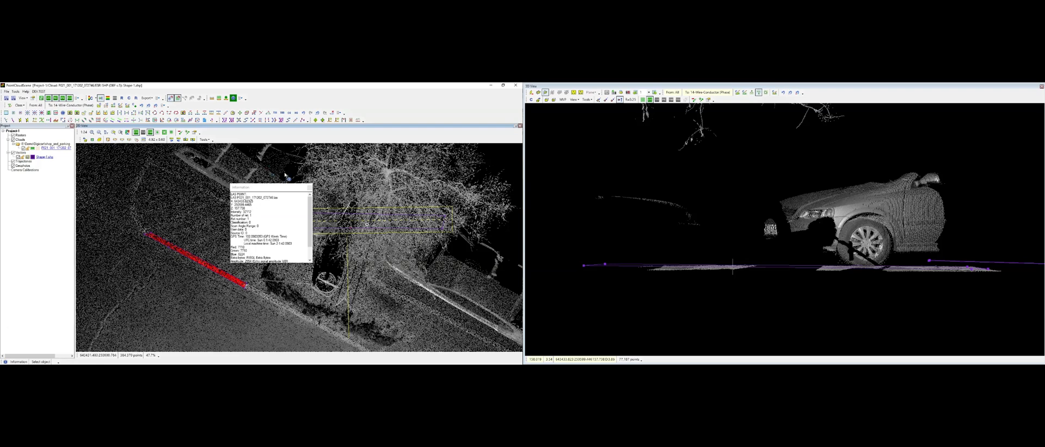
pyautogui.click(310, 187)
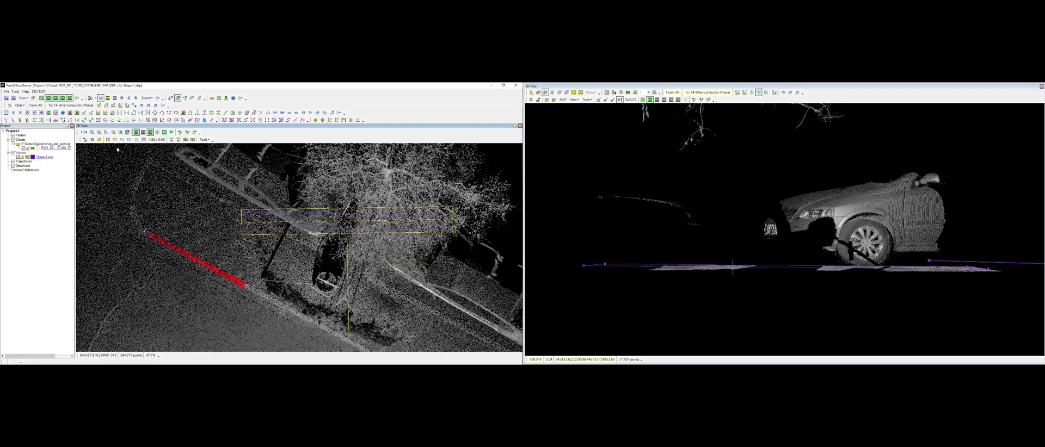
pyautogui.click(233, 98)
pyautogui.click(733, 274)
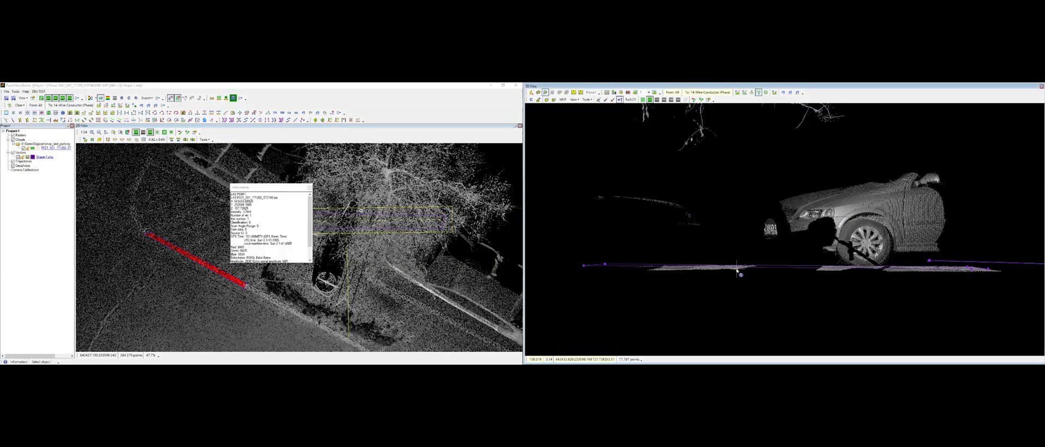
pyautogui.click(309, 188)
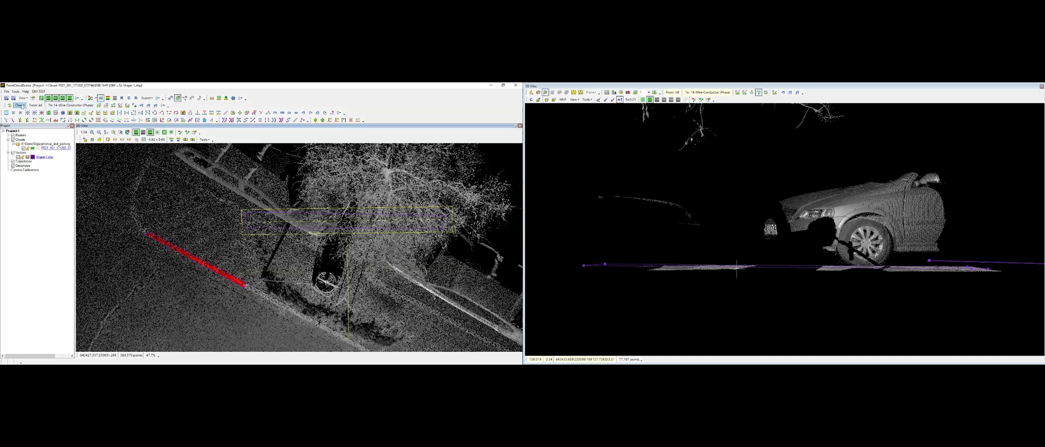
# Step: Run the shape area classification on the polygon with the elevation range filter enabled and its limits edited
pyautogui.click(19, 105)
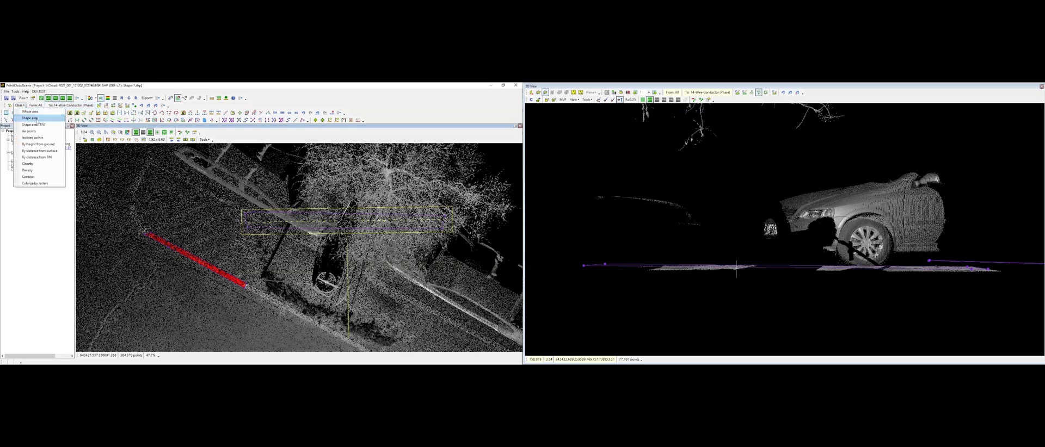
pyautogui.click(37, 118)
pyautogui.click(224, 212)
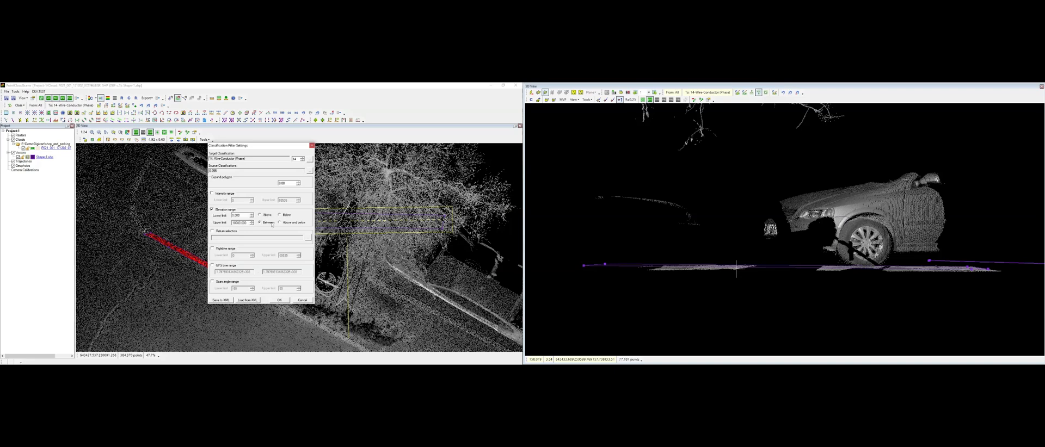
pyautogui.doubleClick(243, 215)
pyautogui.write('5')
pyautogui.doubleClick(244, 223)
pyautogui.write('174.78')
pyautogui.click(280, 300)
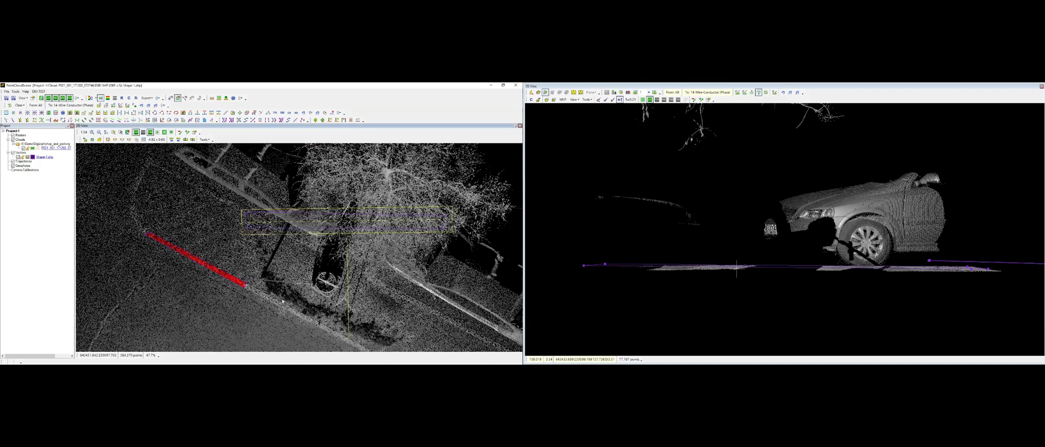
# Step: Inspect another road surface point's information in the 3D view
pyautogui.moveTo(301, 271); pyautogui.dragTo(295, 279, button='middle')
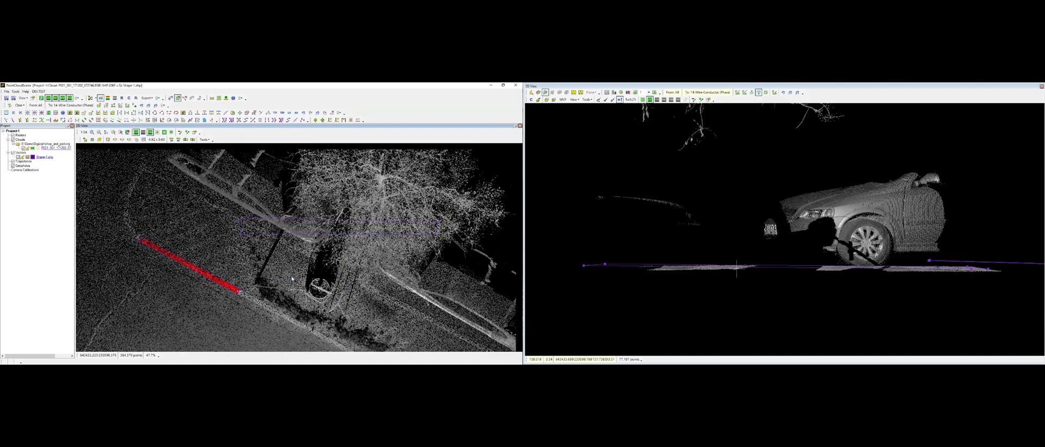
pyautogui.click(630, 116)
pyautogui.click(233, 98)
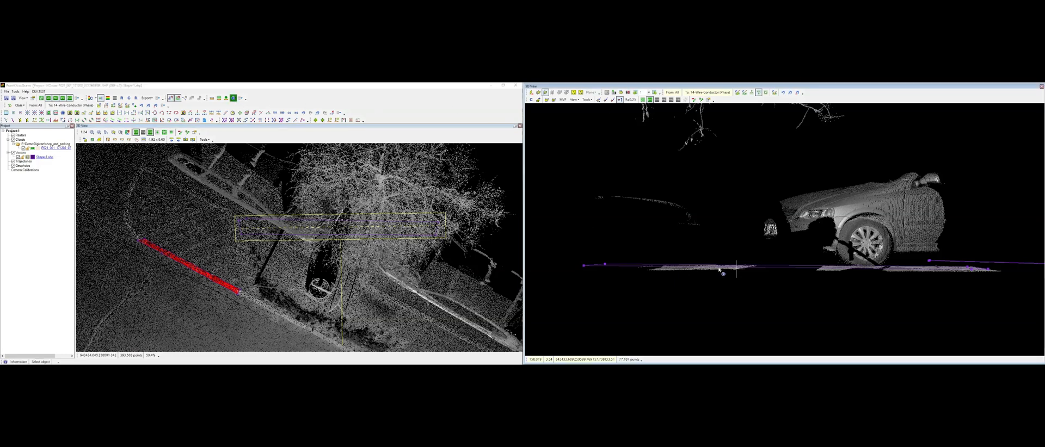
pyautogui.click(719, 268)
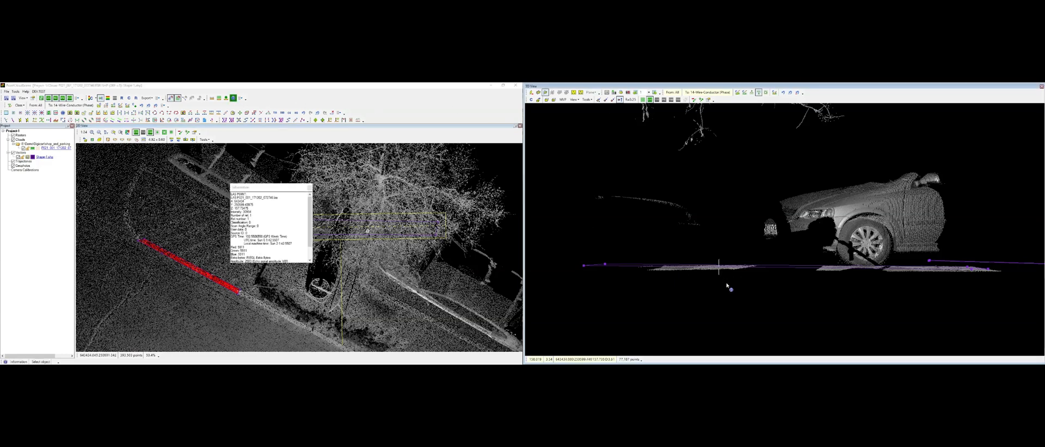
pyautogui.press('Escape')
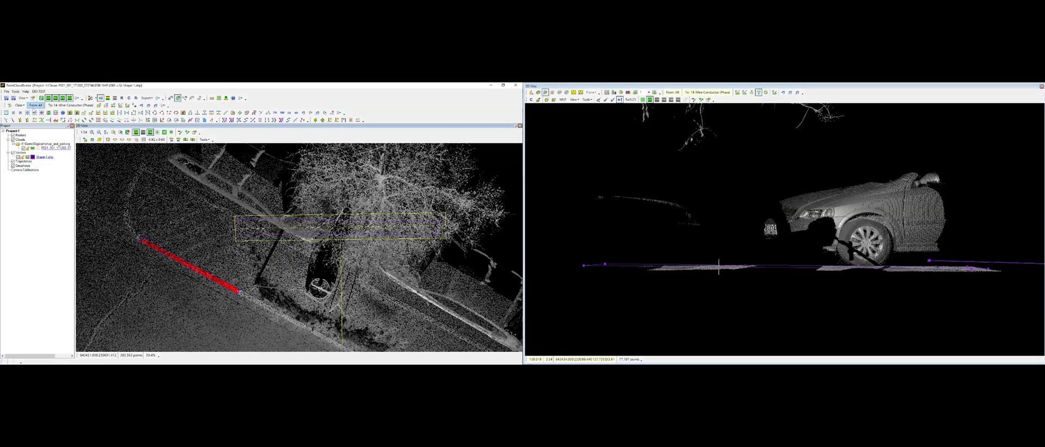
# Step: Rerun the shape area classification with the elevation range filter on the polygon area
pyautogui.click(19, 105)
pyautogui.click(26, 118)
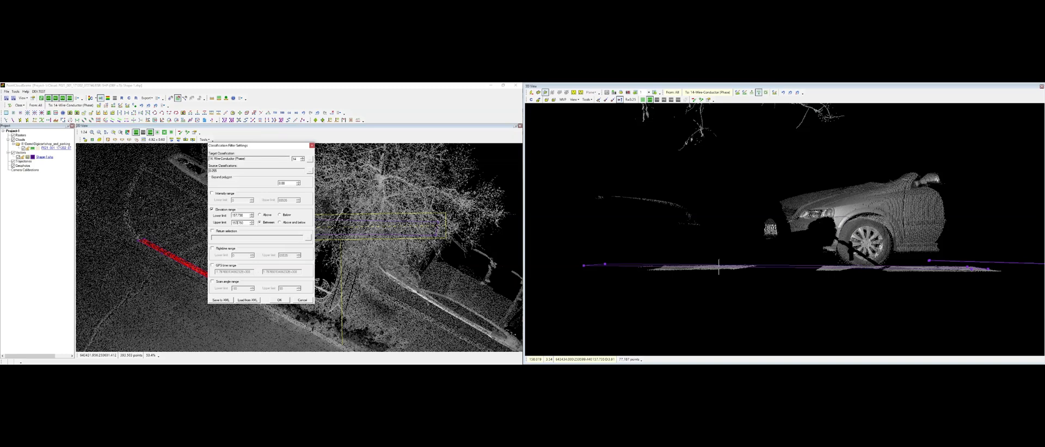
pyautogui.click(279, 299)
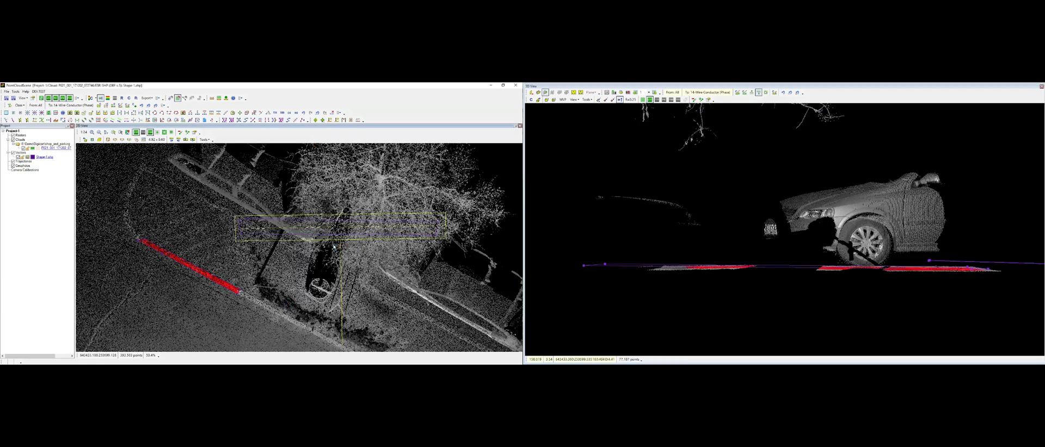
pyautogui.moveTo(887, 264); pyautogui.dragTo(896, 296, button='middle')
pyautogui.moveTo(785, 271); pyautogui.dragTo(888, 276, button='middle')
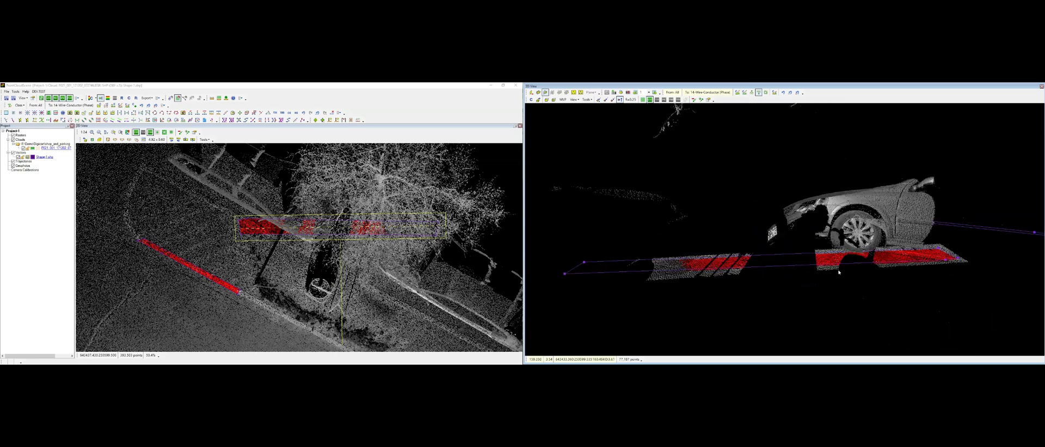
pyautogui.moveTo(815, 271)
pyautogui.mouseDown(button='middle')
pyautogui.moveTo(804, 279)
pyautogui.moveTo(795, 262)
pyautogui.moveTo(713, 251)
pyautogui.moveTo(682, 268)
pyautogui.mouseUp(button='middle')
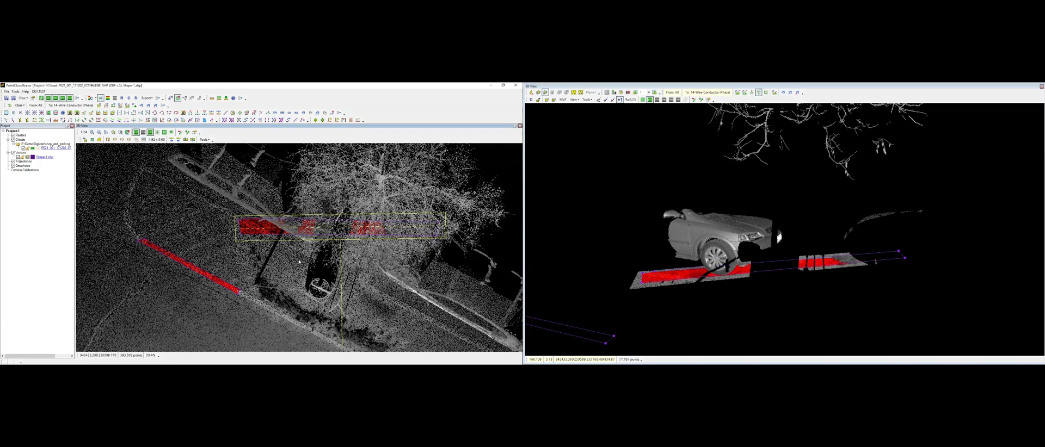
# Step: Undo the last two classification runs
pyautogui.hotkey('ctrl', 'z')
pyautogui.hotkey('ctrl', 'z')
pyautogui.scroll(-2, 289, 229)
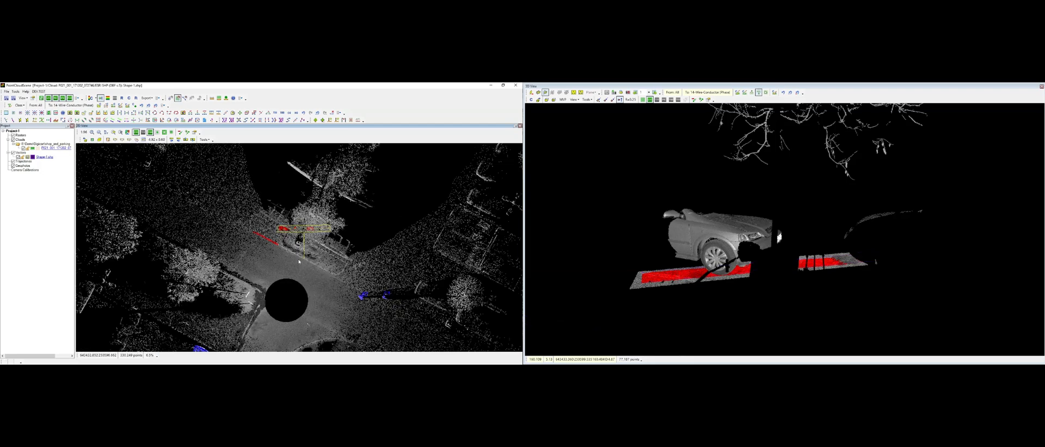
# Step: Create a new shape layer in the project
pyautogui.rightClick(22, 153)
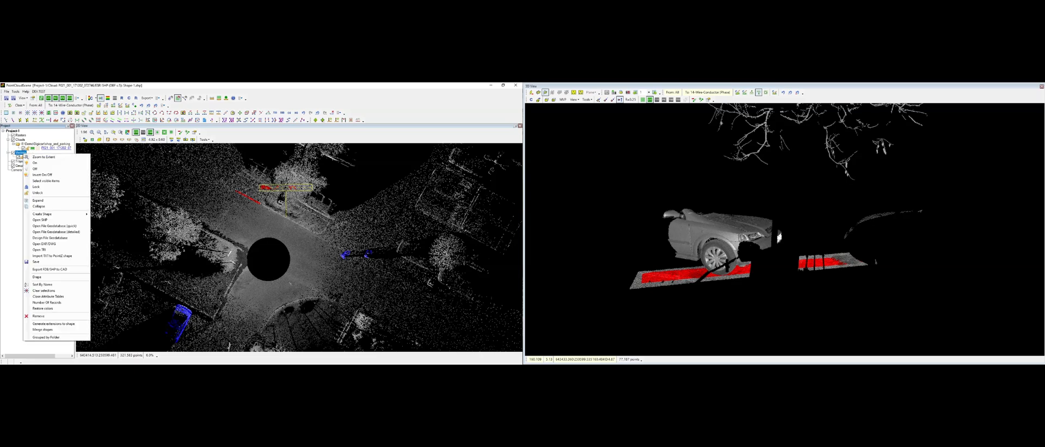
pyautogui.moveTo(55, 214)
pyautogui.click(106, 216)
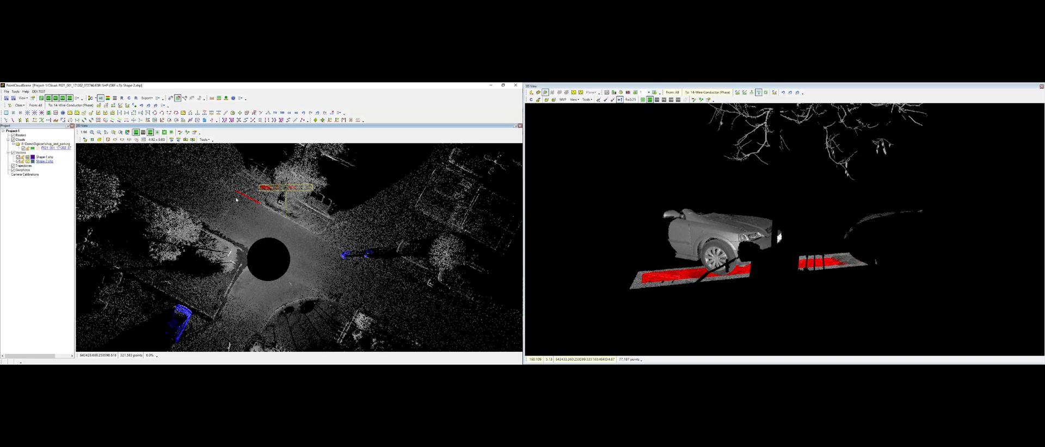
# Step: Define a section across the intersection and show it in the 3D view
pyautogui.press('space')
pyautogui.scroll(-3, 303, 207)
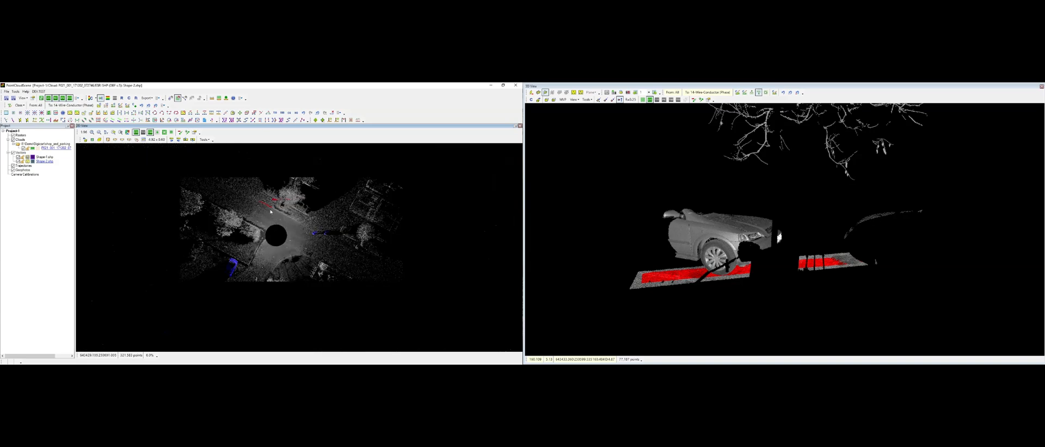
pyautogui.click(343, 234)
pyautogui.click(322, 181)
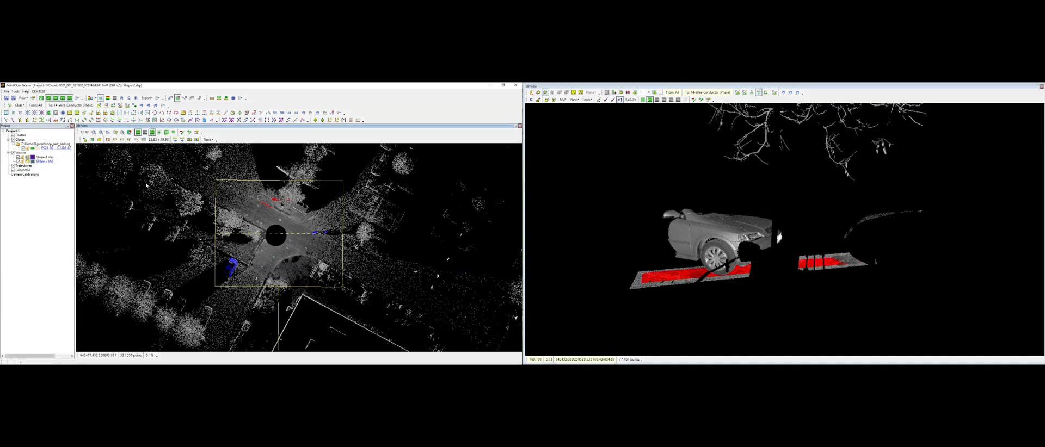
pyautogui.click(85, 139)
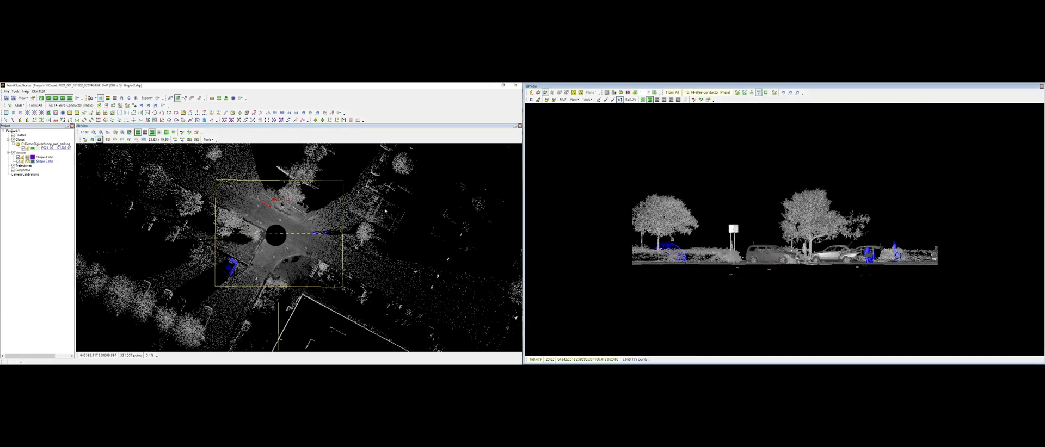
# Step: Set the 3D view's target class to 0 Created, Never Classified
pyautogui.click(18, 162)
pyautogui.click(706, 92)
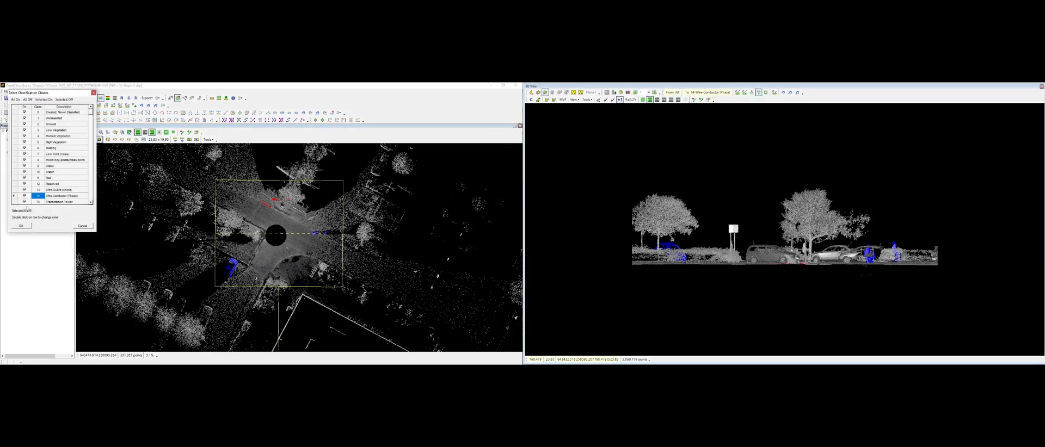
pyautogui.click(27, 226)
pyautogui.click(707, 92)
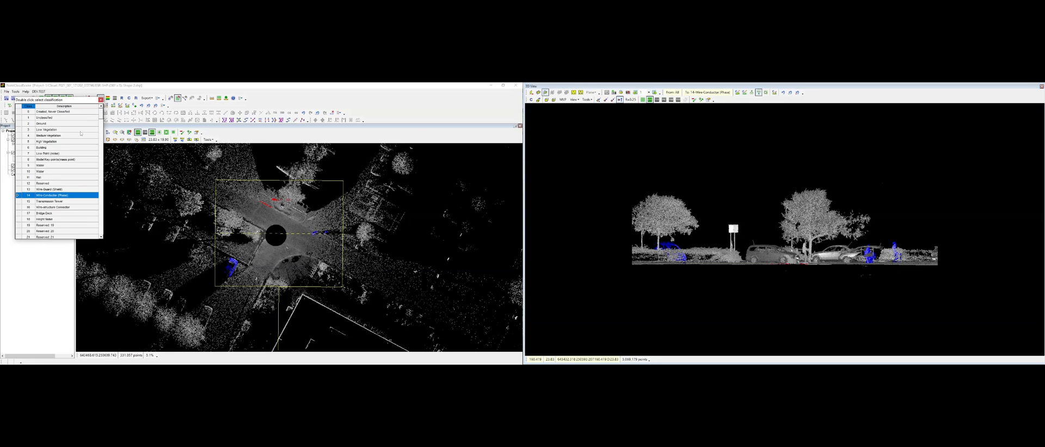
pyautogui.click(63, 112)
pyautogui.doubleClick(63, 112)
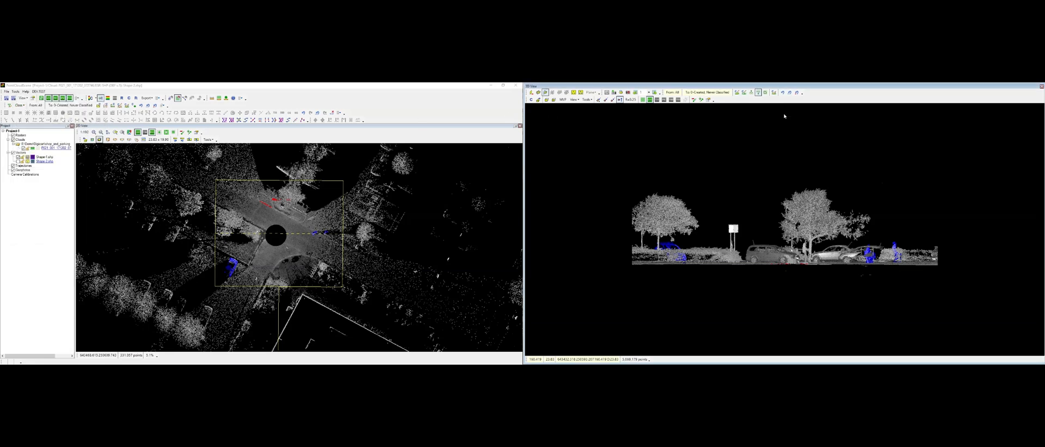
# Step: Reclassify the section's points to Created, Never Classified with a line drawn beneath them, elevation range filter turned off
pyautogui.click(765, 92)
pyautogui.click(744, 93)
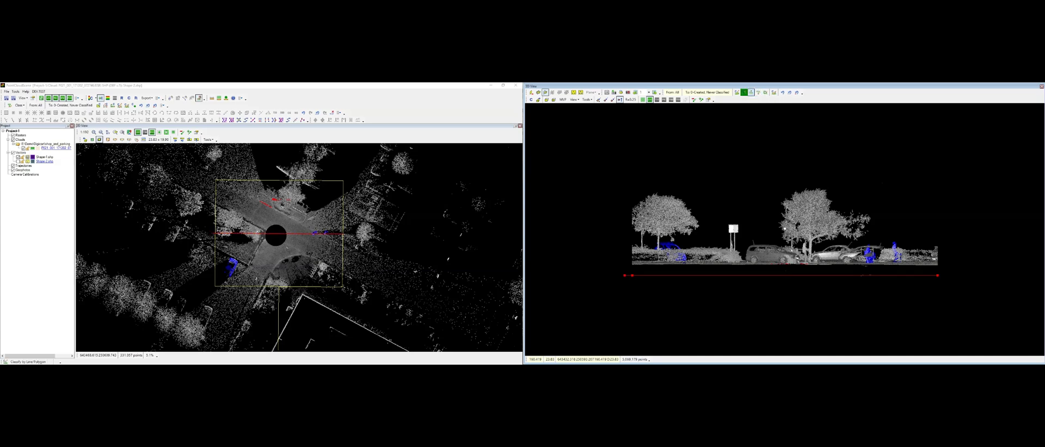
pyautogui.doubleClick(957, 275)
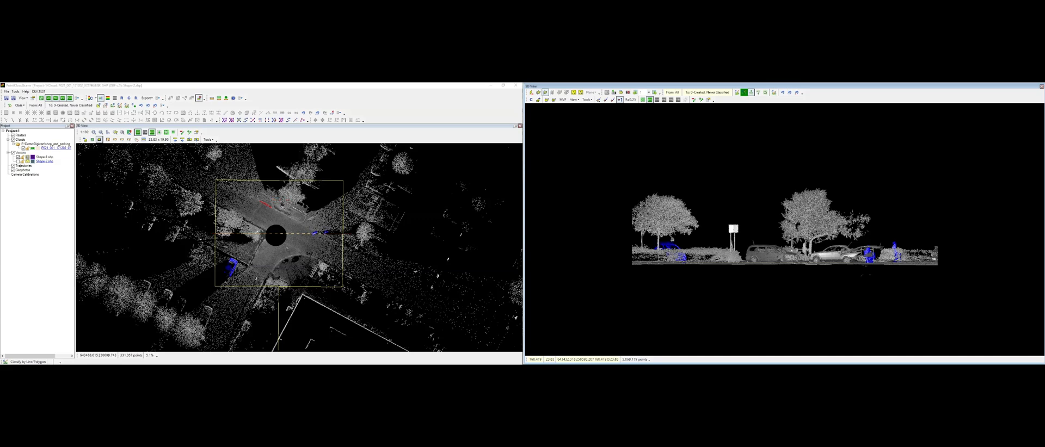
pyautogui.click(620, 277)
pyautogui.doubleClick(937, 276)
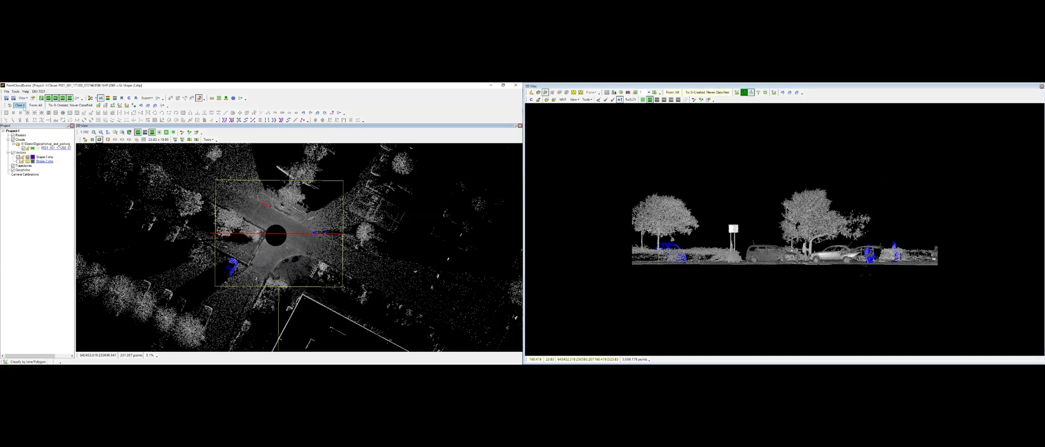
pyautogui.click(8, 105)
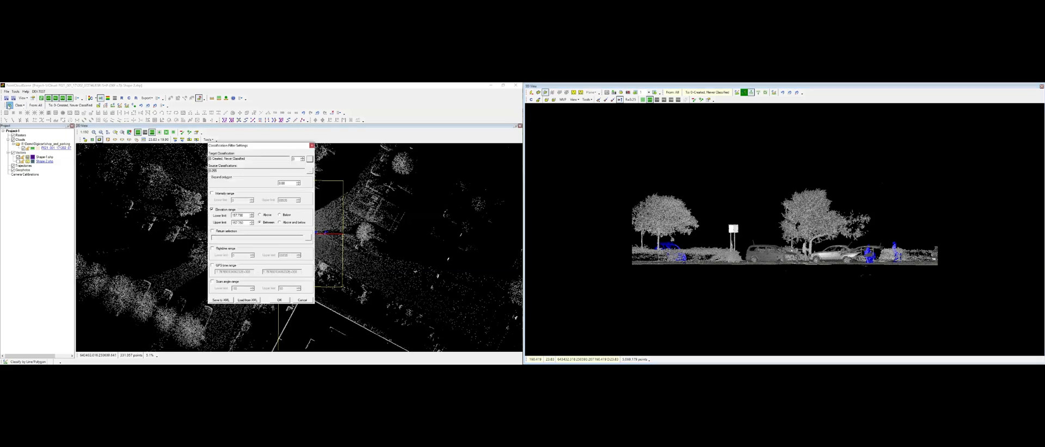
pyautogui.click(229, 211)
pyautogui.click(279, 299)
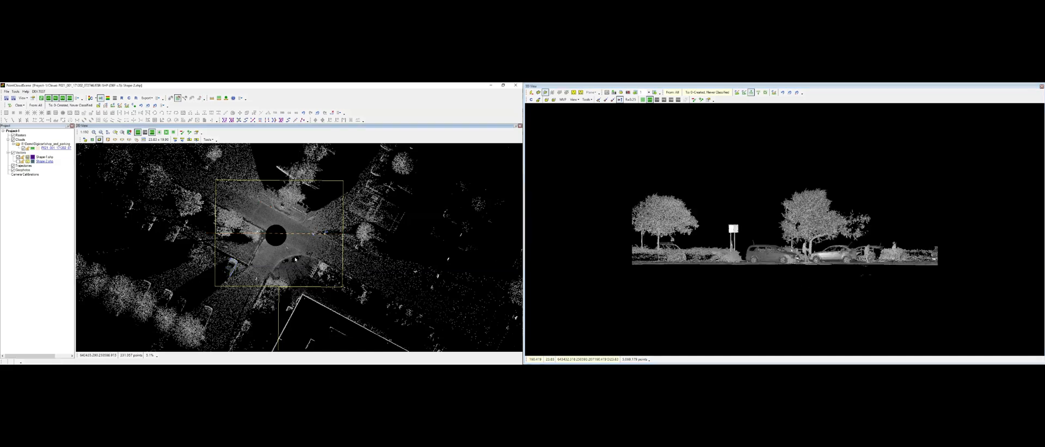
# Step: Set the new shape's point elevations from the point cloud using the Lowest option
pyautogui.click(85, 140)
pyautogui.click(18, 161)
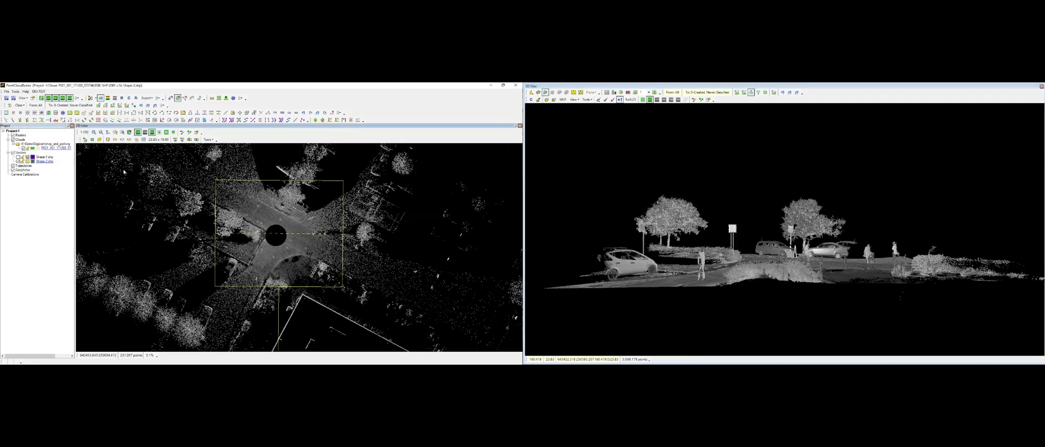
pyautogui.moveTo(841, 206); pyautogui.dragTo(762, 226, button='middle')
pyautogui.scroll(2, 798, 276)
pyautogui.press('c')
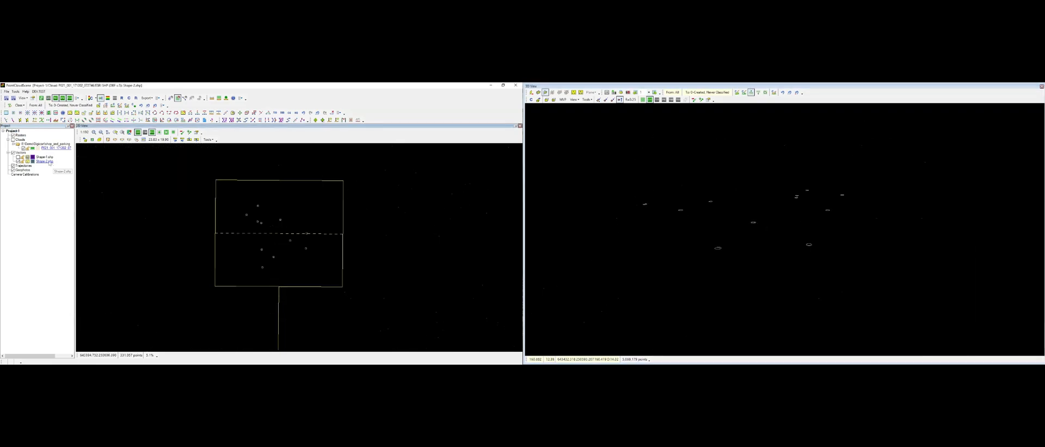
pyautogui.rightClick(48, 161)
pyautogui.click(63, 261)
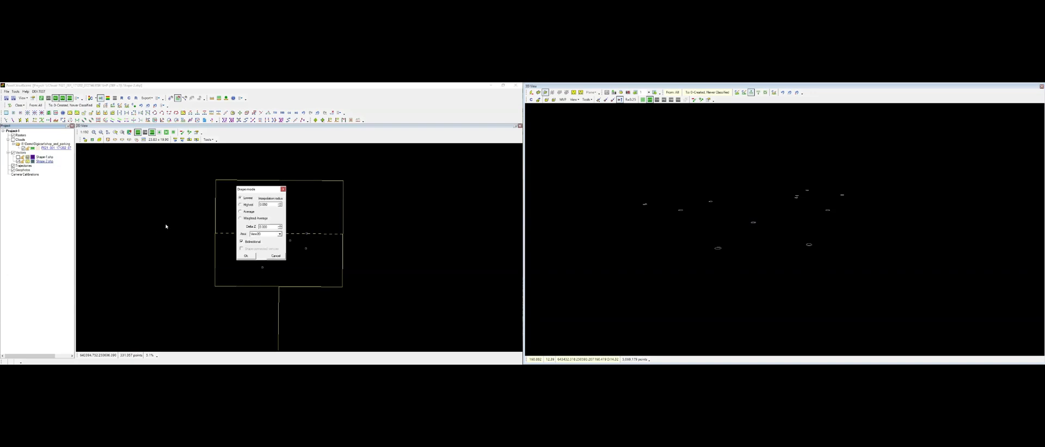
pyautogui.click(248, 256)
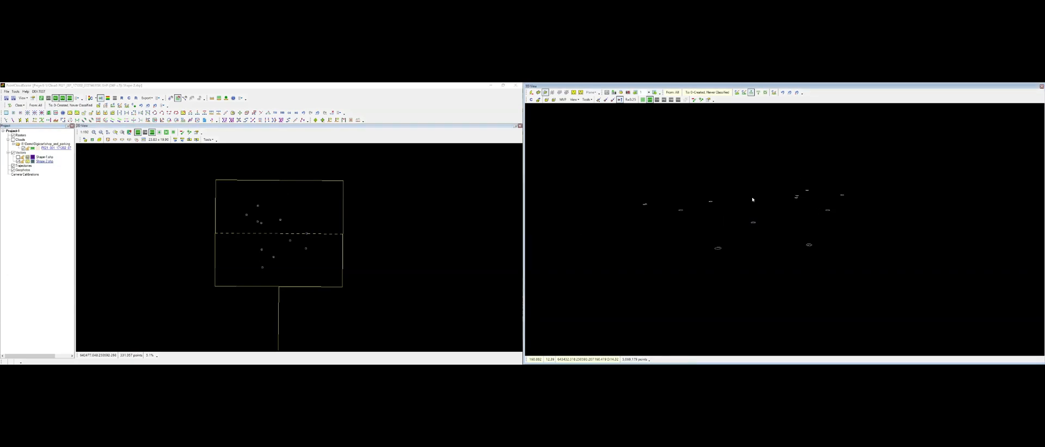
# Step: Triangulate the point shape into a TIN with rounding active
pyautogui.press('c')
pyautogui.moveTo(786, 240); pyautogui.dragTo(738, 256, button='middle')
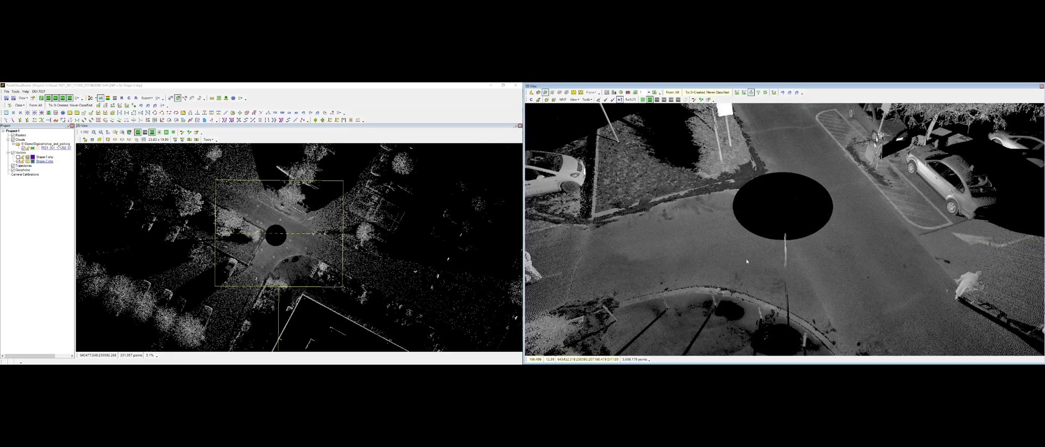
pyautogui.rightClick(15, 132)
pyautogui.click(32, 190)
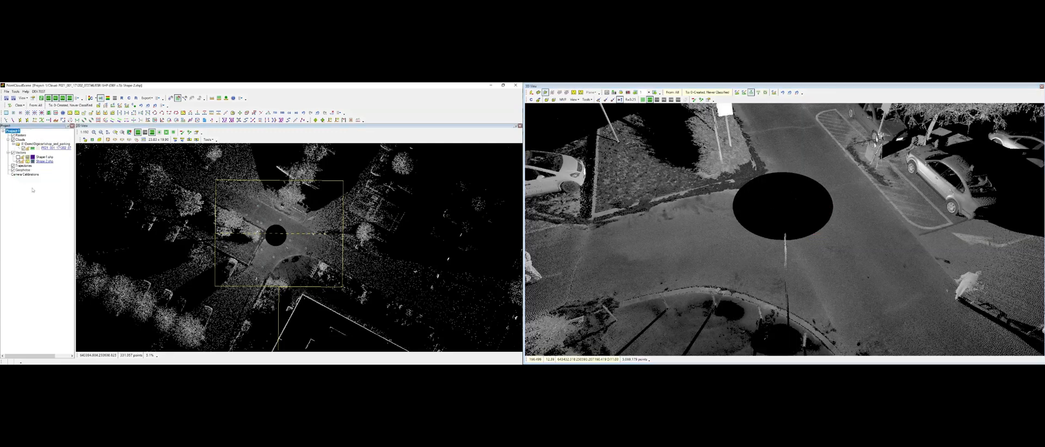
pyautogui.rightClick(244, 184)
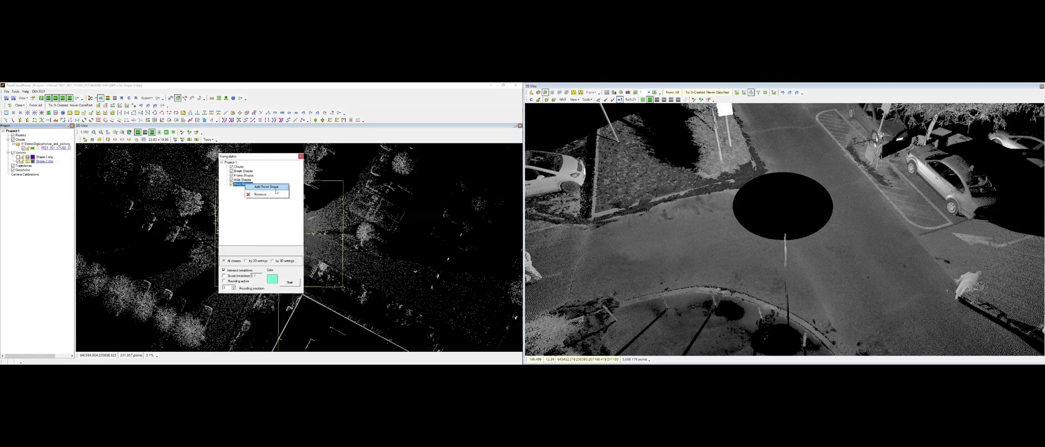
pyautogui.click(258, 187)
pyautogui.click(237, 189)
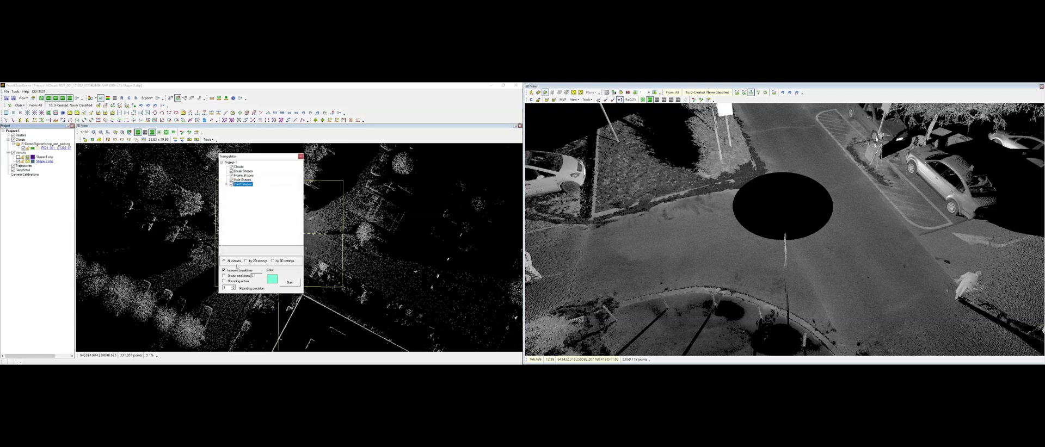
pyautogui.click(234, 282)
pyautogui.click(291, 283)
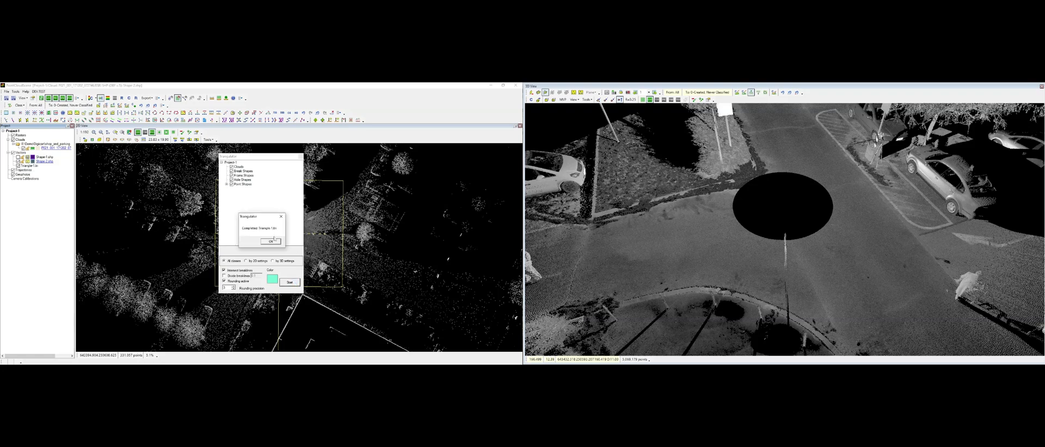
pyautogui.click(270, 241)
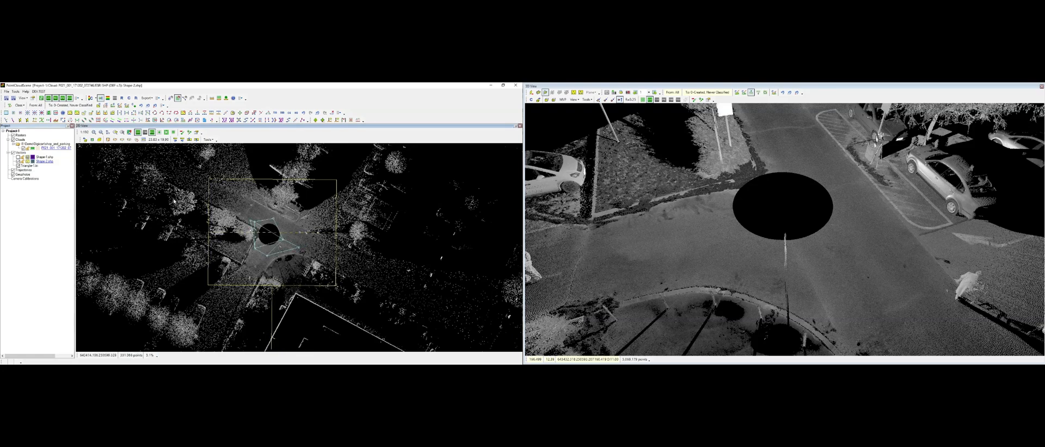
# Step: Inspect the TIN and the intersection's point cloud in the 3D view
pyautogui.click(85, 140)
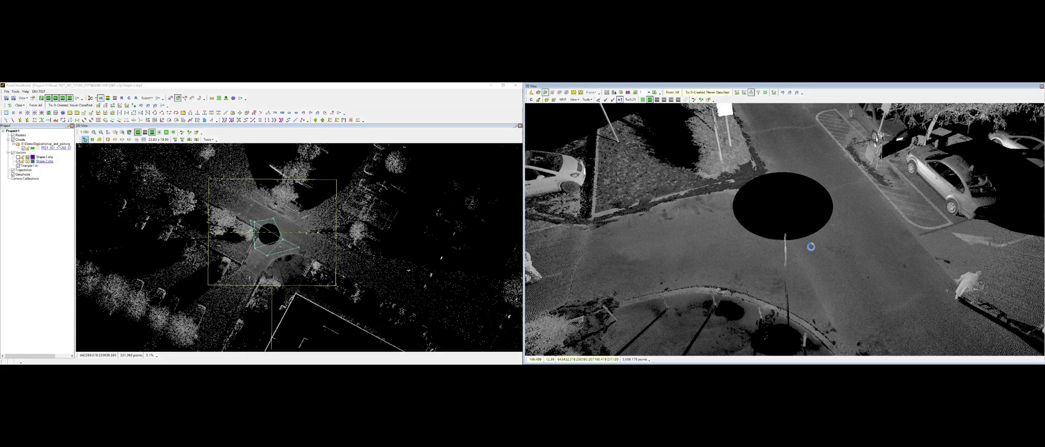
pyautogui.moveTo(815, 270); pyautogui.dragTo(805, 309, button='middle')
pyautogui.press('c')
pyautogui.press('c')
pyautogui.press('c')
pyautogui.press('c')
pyautogui.press('c')
pyautogui.press('c')
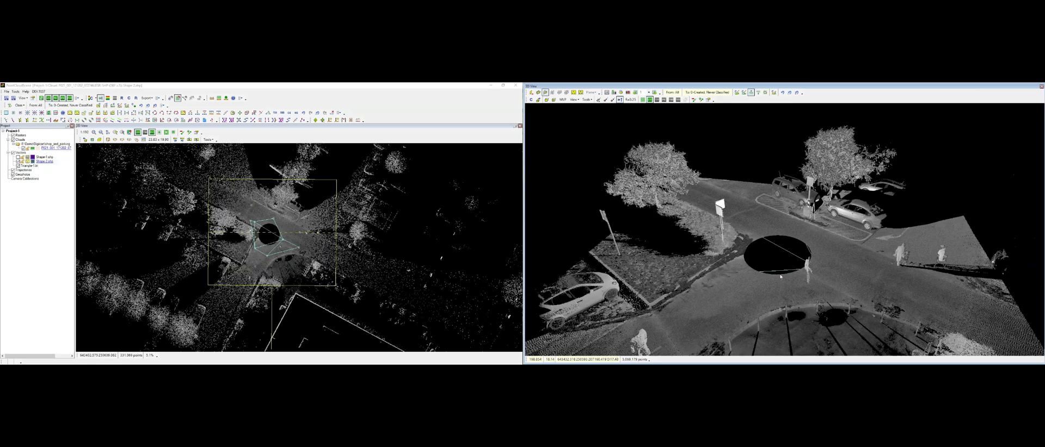
pyautogui.click(29, 165)
pyautogui.moveTo(892, 291); pyautogui.dragTo(811, 266, button='middle')
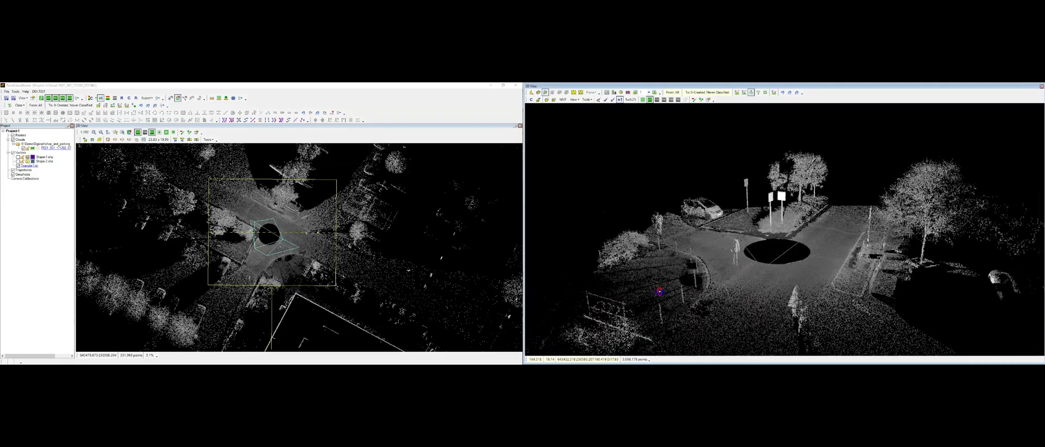
pyautogui.scroll(4, 811, 266)
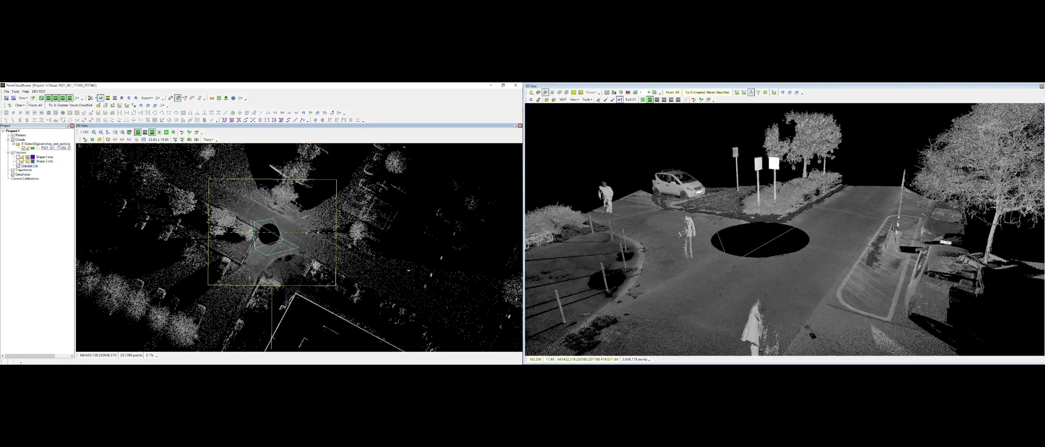
# Step: Classify points within the height limits from the TIN as 2 Ground using By distance from TIN
pyautogui.click(19, 105)
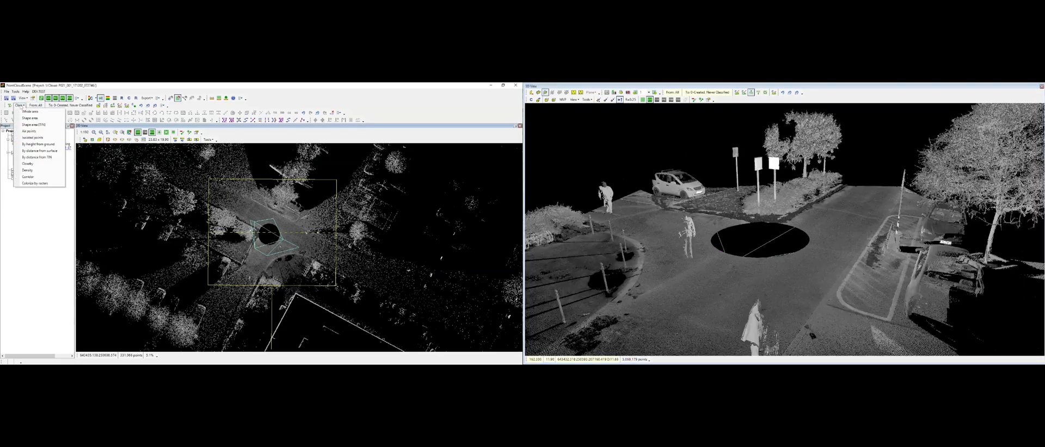
pyautogui.click(38, 157)
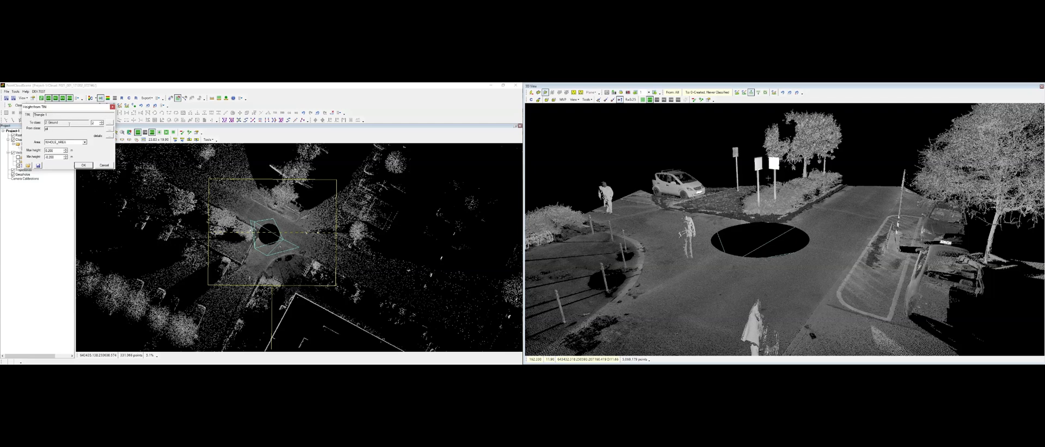
pyautogui.click(84, 142)
pyautogui.click(84, 147)
pyautogui.click(58, 151)
pyautogui.moveTo(52, 157); pyautogui.dragTo(48, 158)
pyautogui.click(85, 166)
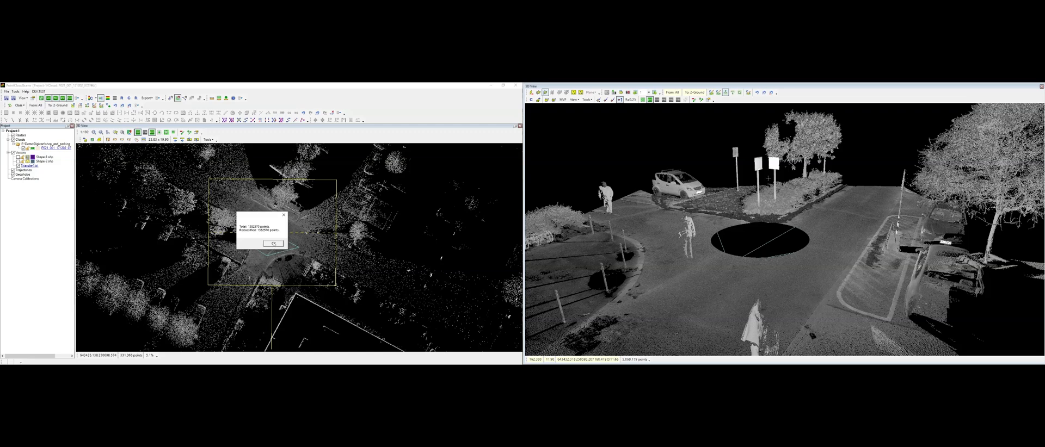
pyautogui.click(273, 245)
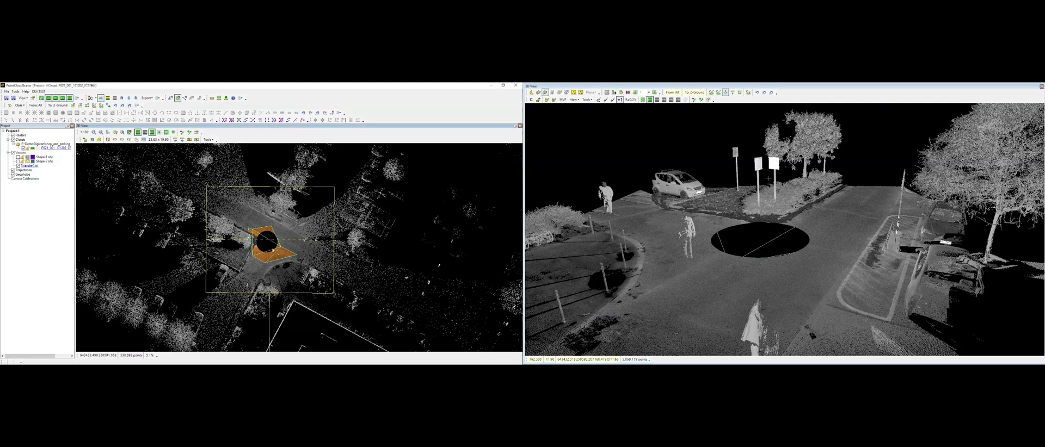
# Step: Inspect the new ground classification around the intersection in both views
pyautogui.click(85, 140)
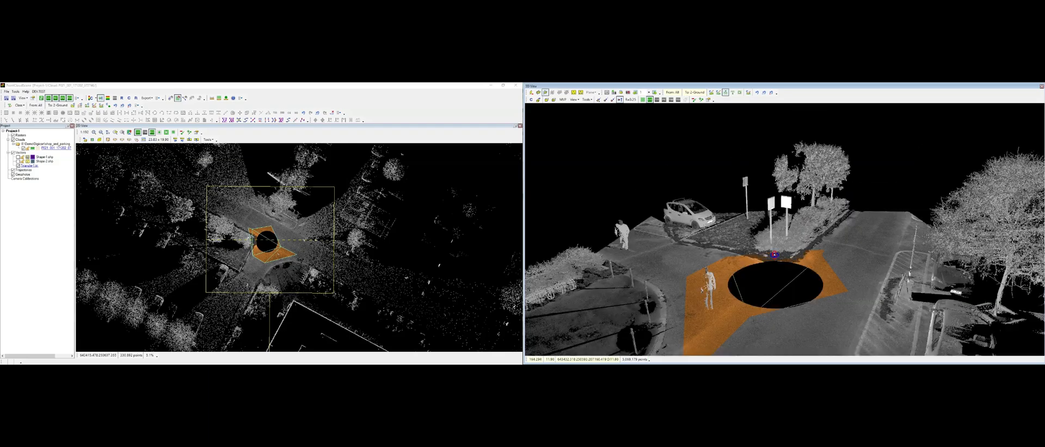
pyautogui.scroll(2, 772, 256)
pyautogui.moveTo(772, 255)
pyautogui.mouseDown(button='middle')
pyautogui.moveTo(806, 234)
pyautogui.moveTo(802, 203)
pyautogui.moveTo(793, 221)
pyautogui.moveTo(836, 242)
pyautogui.moveTo(801, 234)
pyautogui.moveTo(744, 254)
pyautogui.mouseUp(button='middle')
pyautogui.scroll(3, 806, 234)
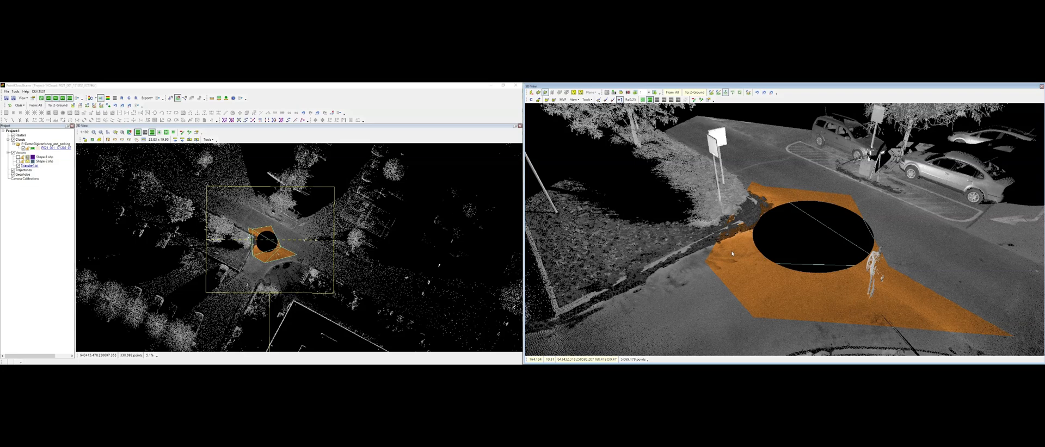
pyautogui.scroll(2, 248, 248)
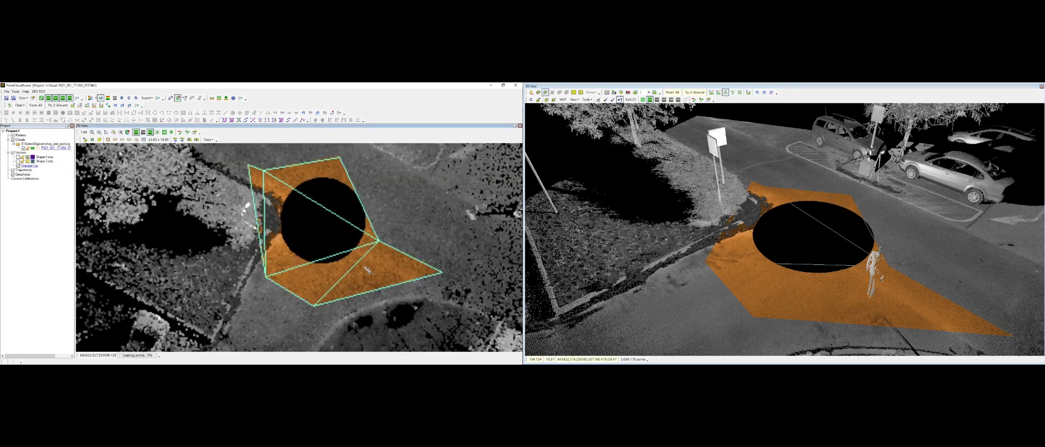
# Step: Cut a cross section across the curb next to the intersection and display it in the 3D view
pyautogui.click(115, 140)
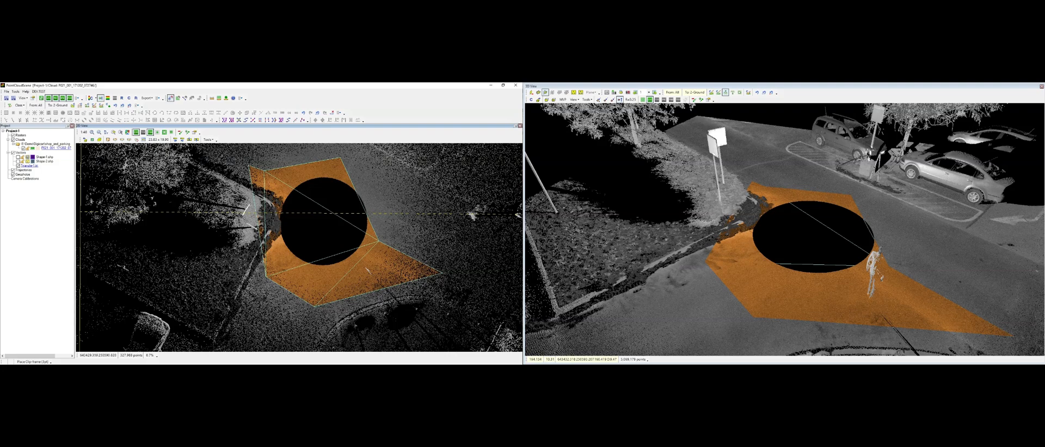
pyautogui.click(269, 280)
pyautogui.click(204, 241)
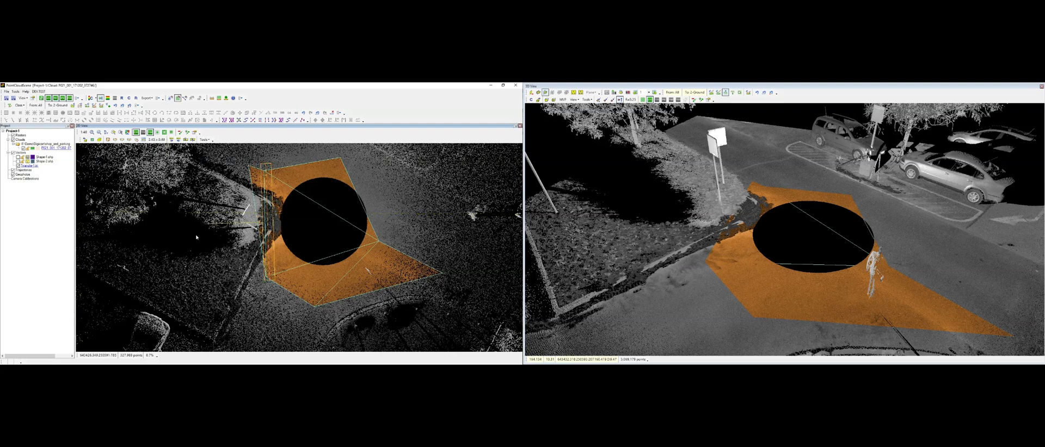
pyautogui.click(99, 140)
pyautogui.scroll(5, 818, 241)
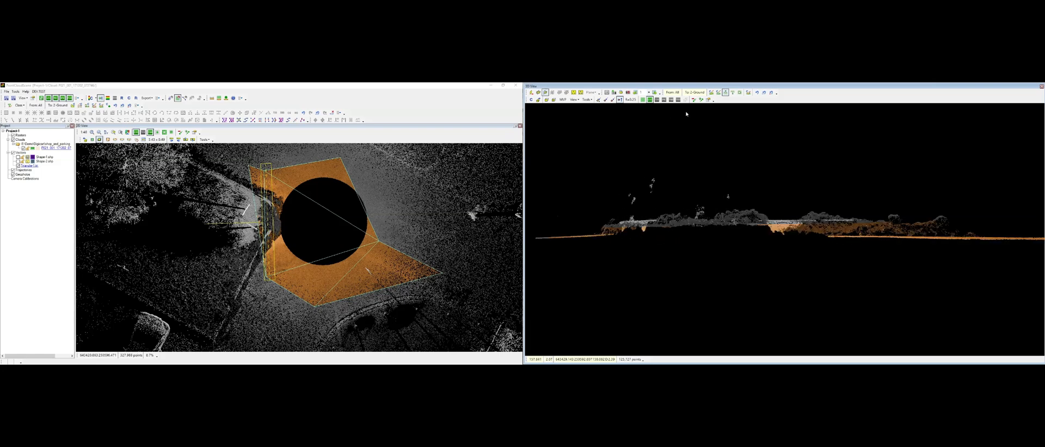
# Step: Measure the distance between two points across the curb in the section view
pyautogui.click(185, 98)
pyautogui.click(720, 204)
pyautogui.click(843, 235)
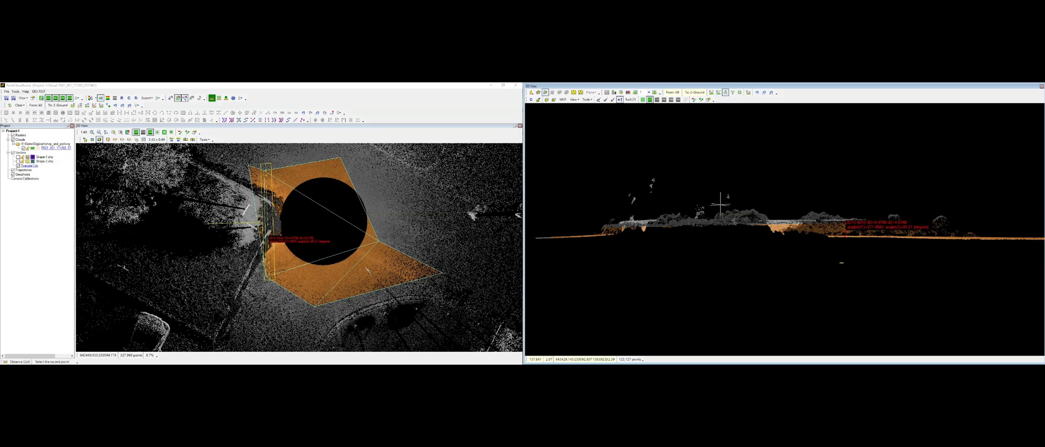
pyautogui.press('Escape')
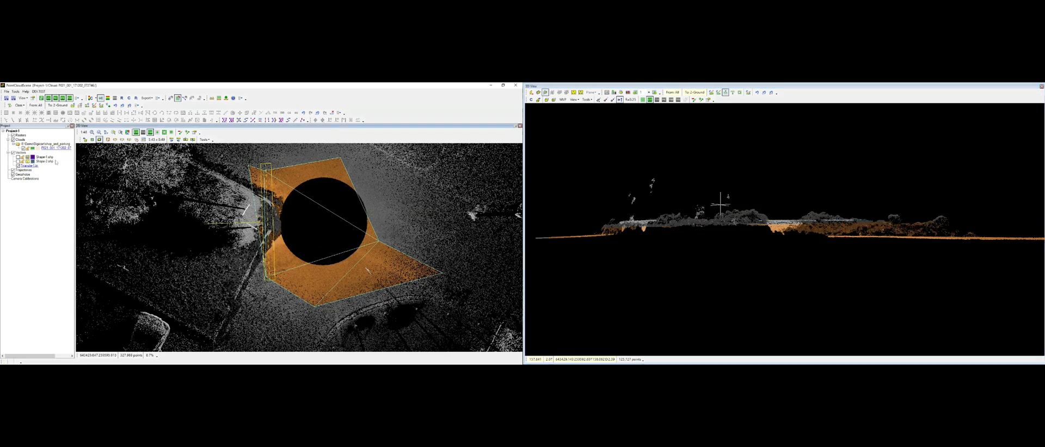
# Step: Shift the section across the curb and inspect the ground classification in the 3D view
pyautogui.moveTo(273, 221); pyautogui.dragTo(289, 222)
pyautogui.moveTo(940, 219); pyautogui.dragTo(711, 194, button='middle')
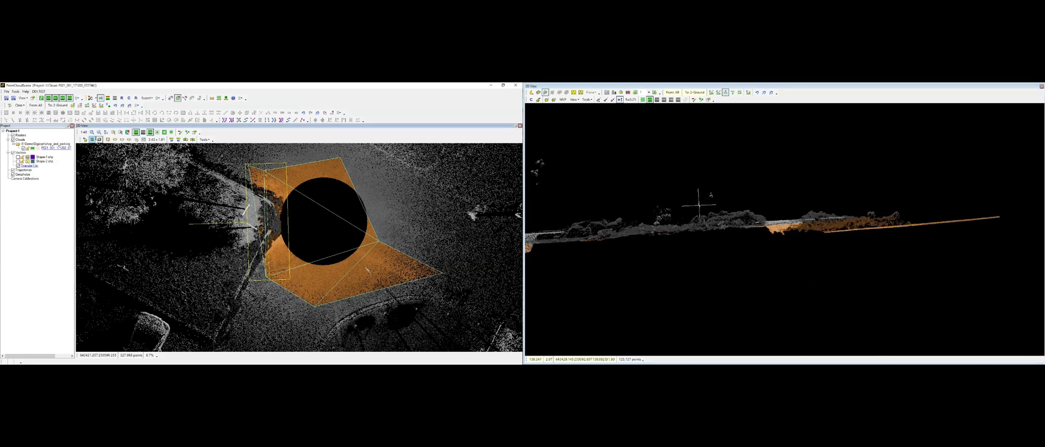
pyautogui.moveTo(247, 222); pyautogui.dragTo(261, 223)
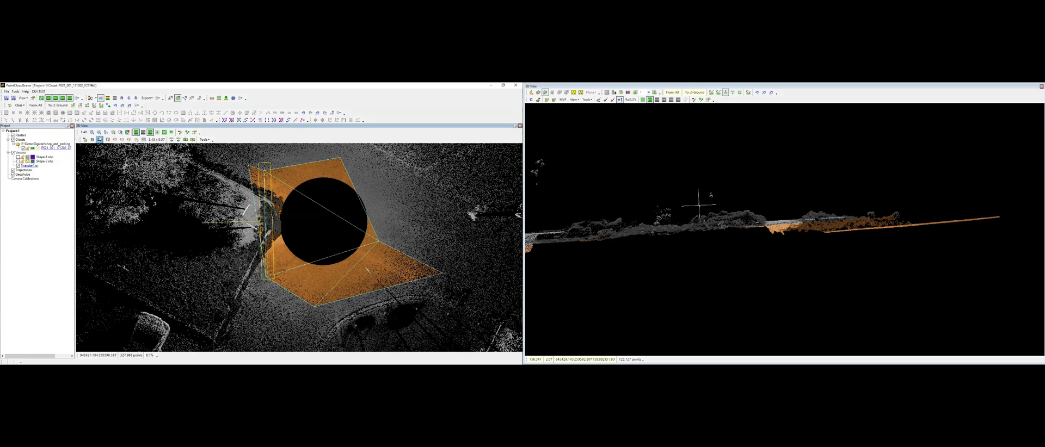
pyautogui.click(100, 140)
pyautogui.moveTo(984, 274); pyautogui.dragTo(833, 258, button='middle')
pyautogui.moveTo(764, 266)
pyautogui.mouseDown(button='middle')
pyautogui.moveTo(758, 243)
pyautogui.moveTo(803, 271)
pyautogui.moveTo(902, 276)
pyautogui.mouseUp(button='middle')
pyautogui.scroll(-3, 329, 229)
pyautogui.scroll(3, 334, 228)
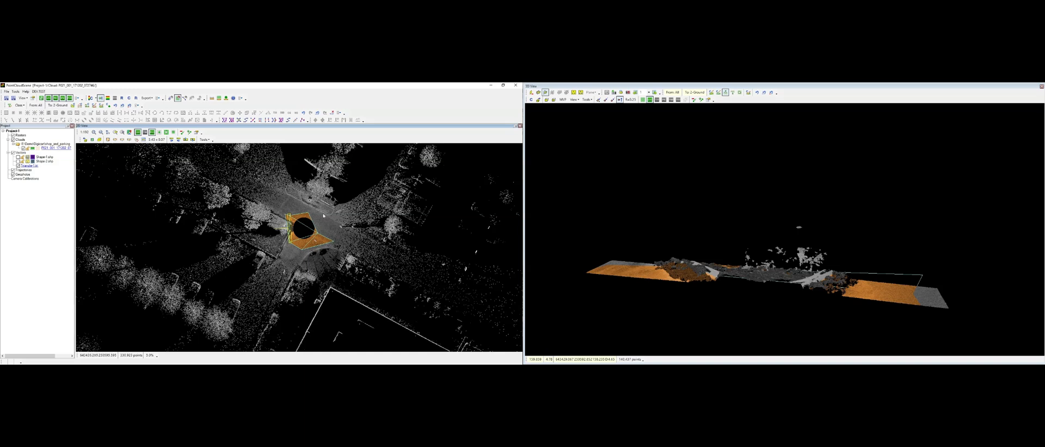
# Step: Cut a section through the two road signs and classify their posts as 17 Bridge Deck with a polygon
pyautogui.click(18, 165)
pyautogui.click(170, 98)
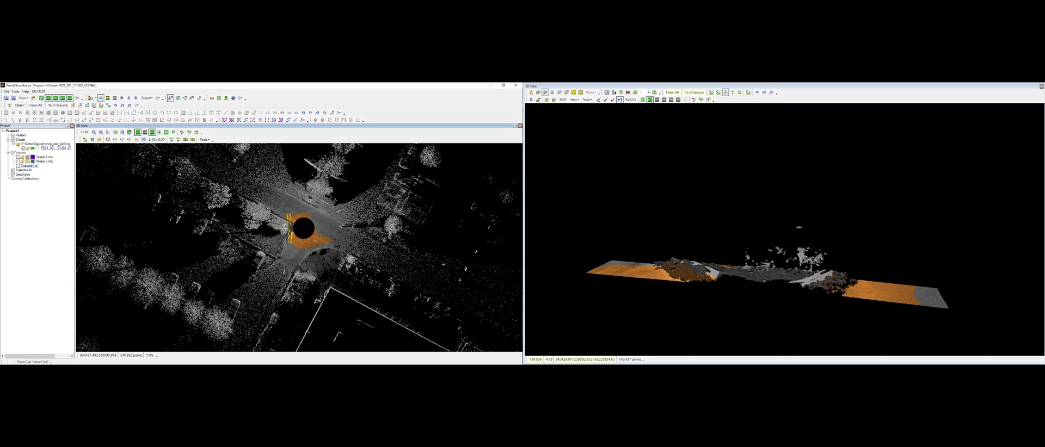
pyautogui.click(287, 237)
pyautogui.click(283, 220)
pyautogui.click(280, 227)
pyautogui.click(85, 140)
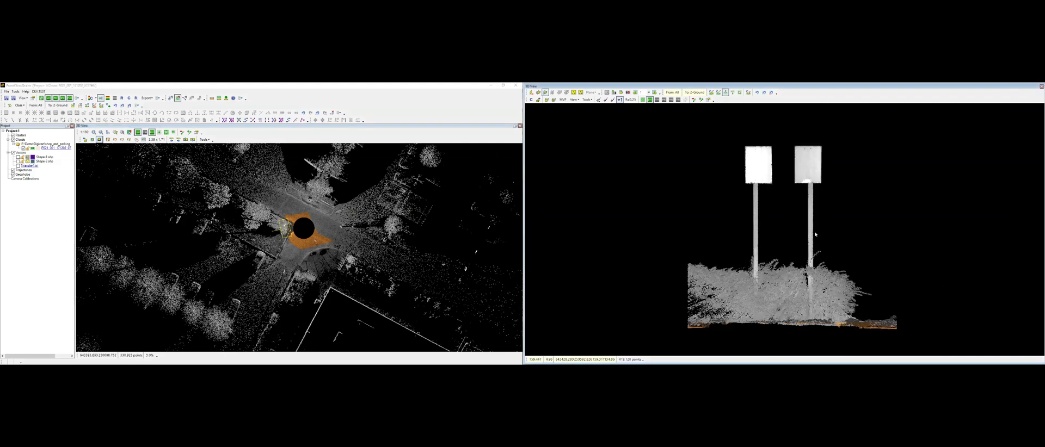
pyautogui.click(694, 93)
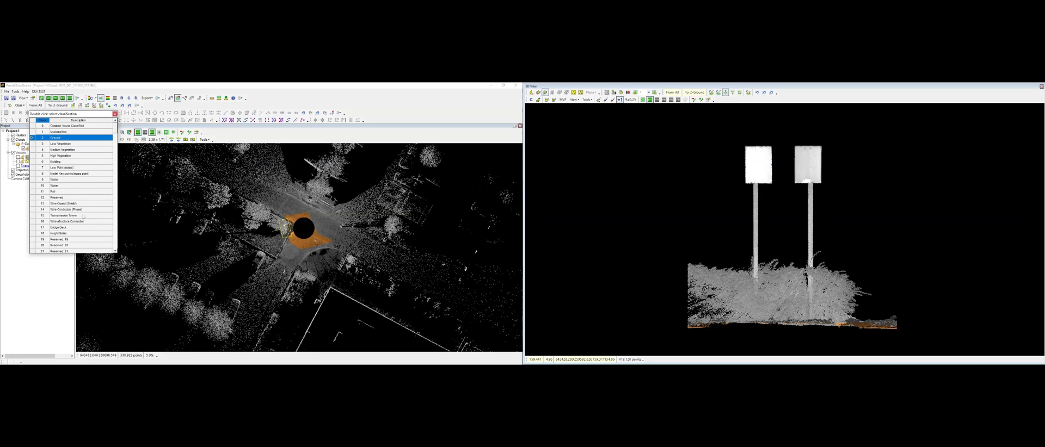
pyautogui.doubleClick(65, 226)
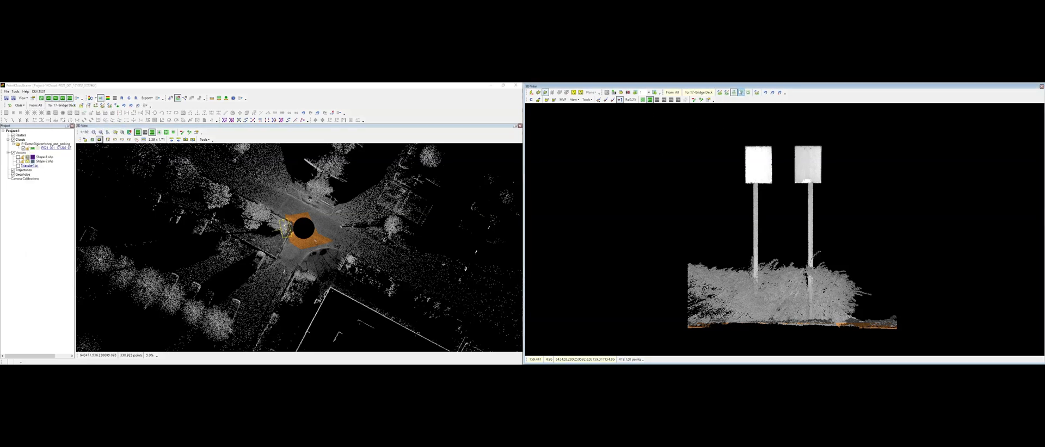
pyautogui.click(727, 93)
pyautogui.click(736, 135)
pyautogui.click(735, 198)
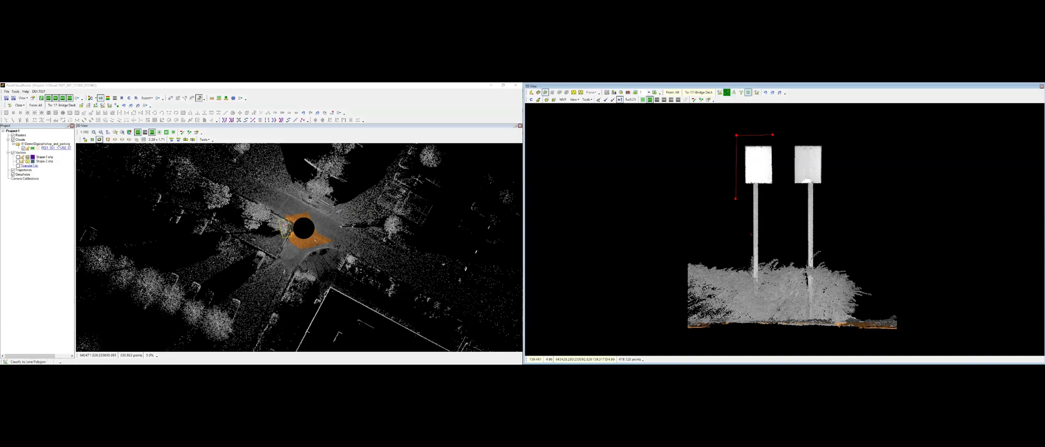
pyautogui.click(749, 238)
pyautogui.scroll(3, 759, 288)
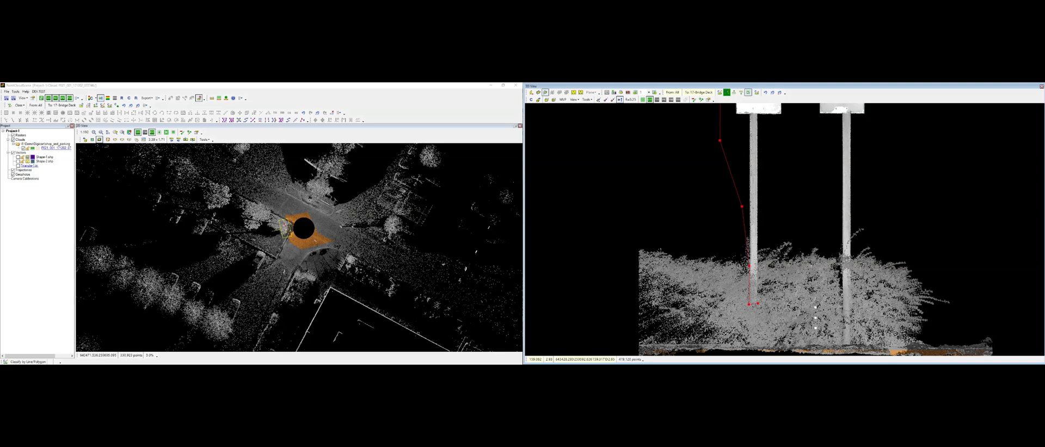
pyautogui.click(840, 238)
pyautogui.click(853, 233)
pyautogui.click(864, 163)
pyautogui.moveTo(864, 162); pyautogui.dragTo(852, 253, button='middle')
pyautogui.rightClick(839, 127)
pyautogui.rightClick(863, 145)
pyautogui.scroll(-2, 860, 146)
pyautogui.moveTo(861, 146); pyautogui.dragTo(859, 149)
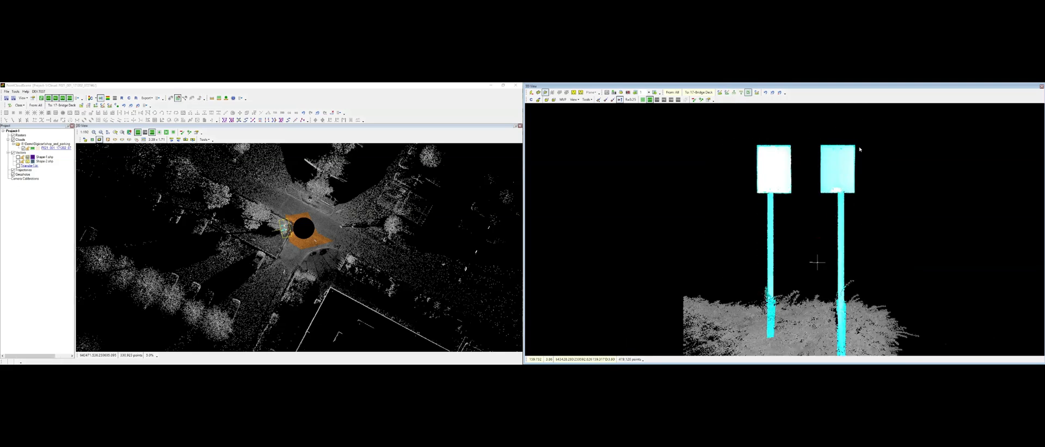
# Step: Reclassify the tree points caught around the signposts as 0 Created Never Classified using a polygon and the brush
pyautogui.scroll(-3, 860, 149)
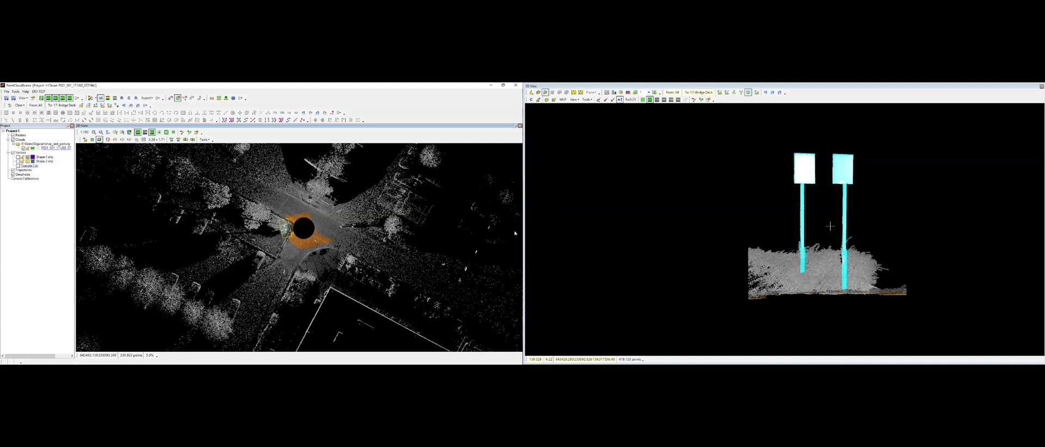
pyautogui.click(137, 140)
pyautogui.click(85, 140)
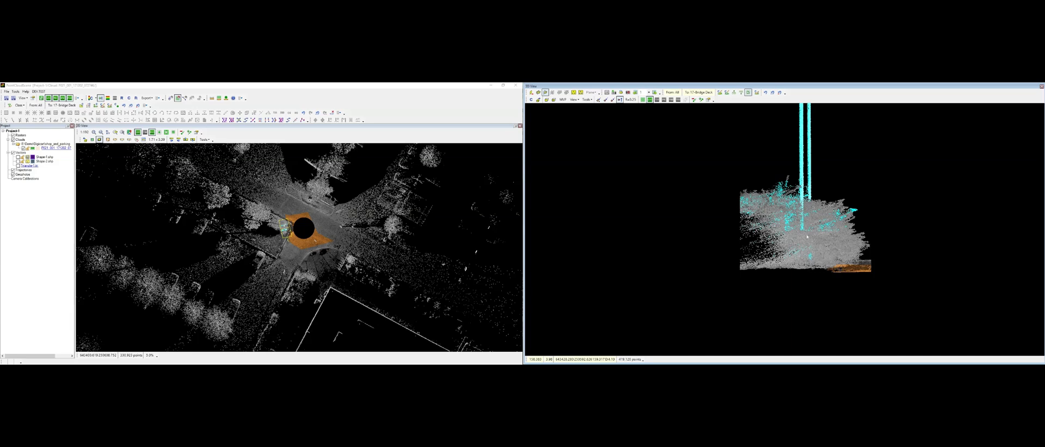
pyautogui.click(61, 105)
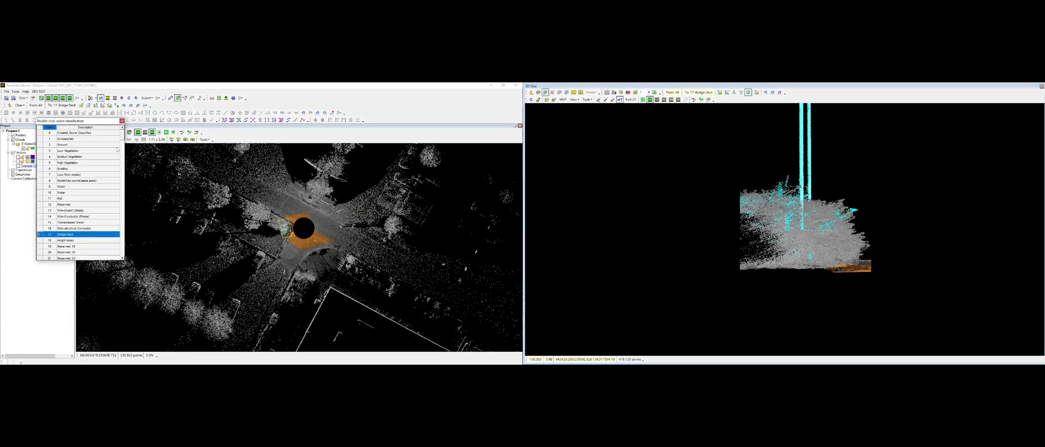
pyautogui.doubleClick(87, 133)
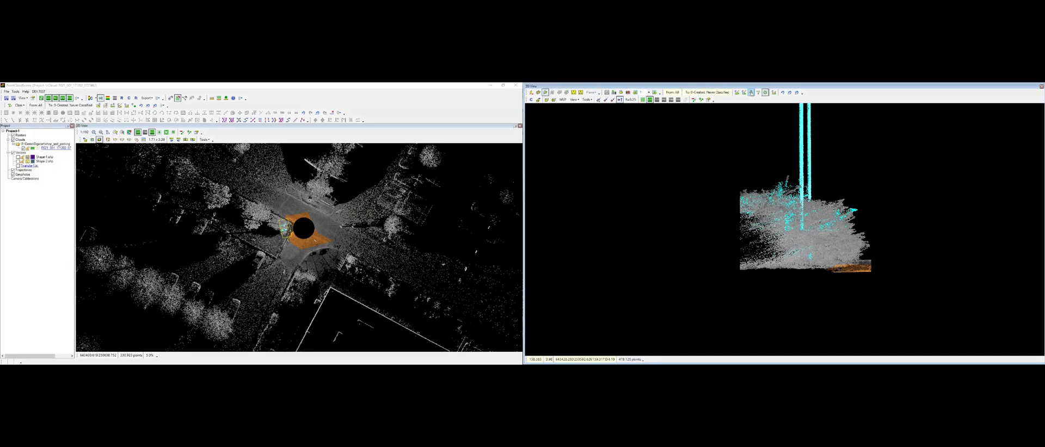
pyautogui.scroll(3, 815, 206)
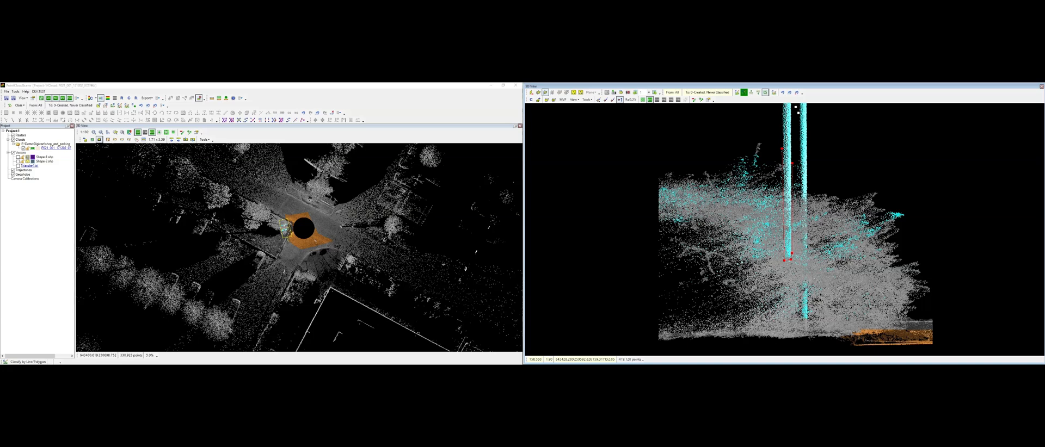
pyautogui.click(799, 266)
pyautogui.click(668, 309)
pyautogui.click(622, 247)
pyautogui.click(631, 181)
pyautogui.click(750, 134)
pyautogui.rightClick(750, 135)
pyautogui.click(811, 320)
pyautogui.rightClick(855, 155)
pyautogui.rightClick(855, 154)
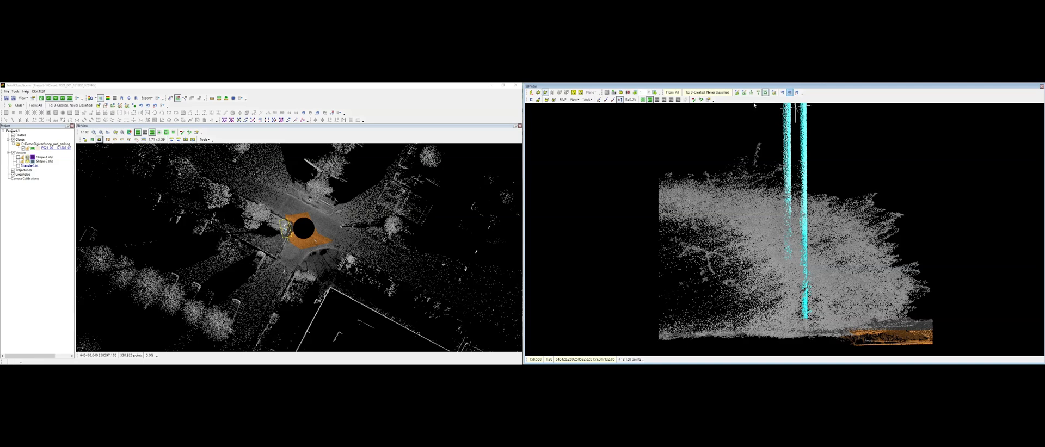
pyautogui.click(773, 93)
pyautogui.moveTo(814, 308); pyautogui.dragTo(814, 266)
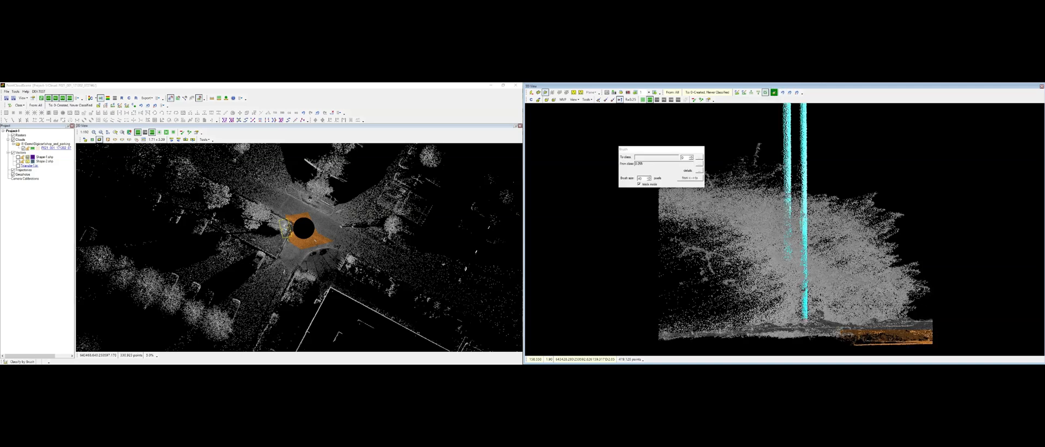
pyautogui.rightClick(796, 112)
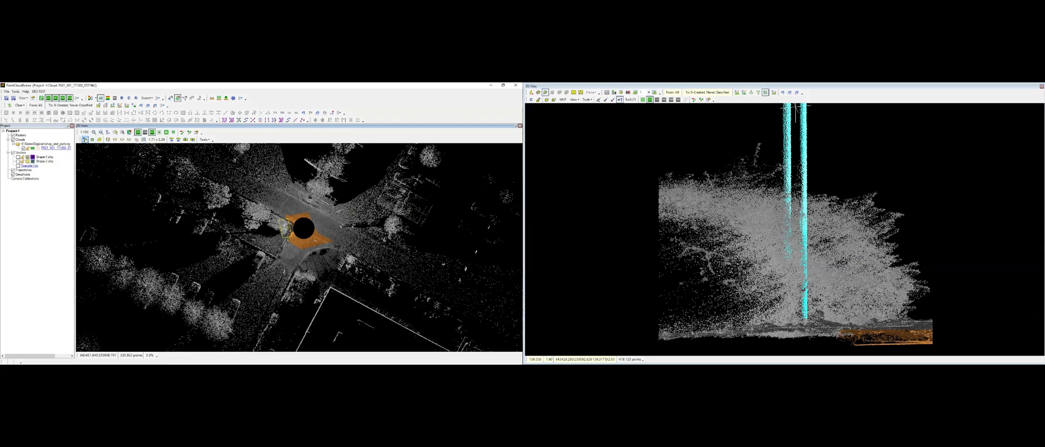
# Step: Cut a section along one signpost and brush its remaining pole points as 17 Bridge Deck
pyautogui.click(86, 140)
pyautogui.scroll(-3, 809, 220)
pyautogui.moveTo(809, 219); pyautogui.dragTo(841, 322, button='middle')
pyautogui.scroll(-3, 787, 298)
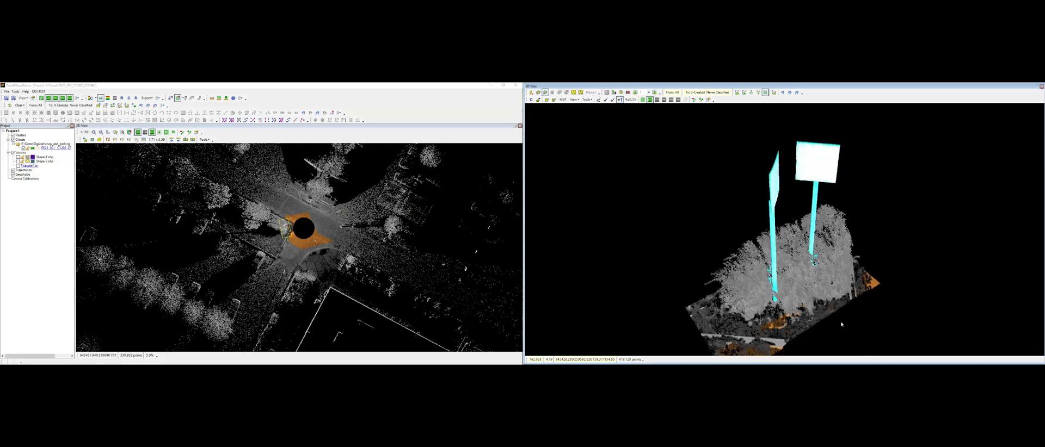
pyautogui.scroll(5, 288, 229)
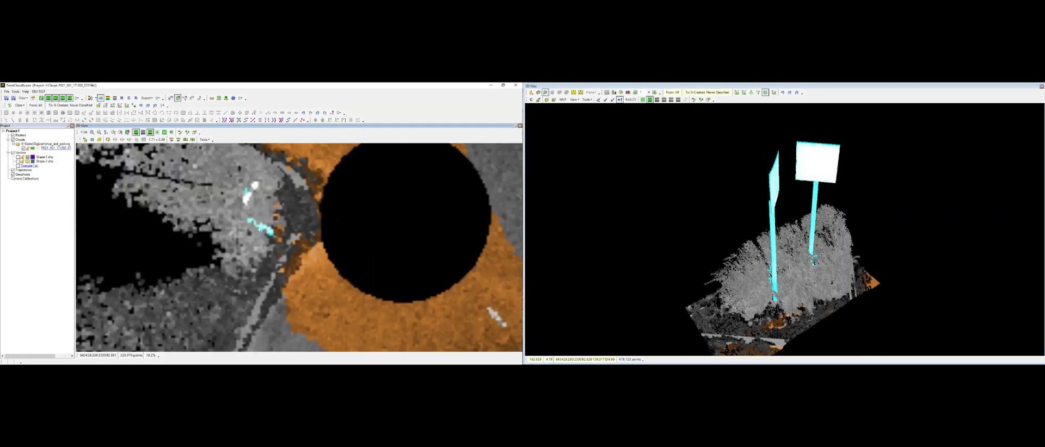
pyautogui.scroll(2, 258, 228)
pyautogui.click(115, 140)
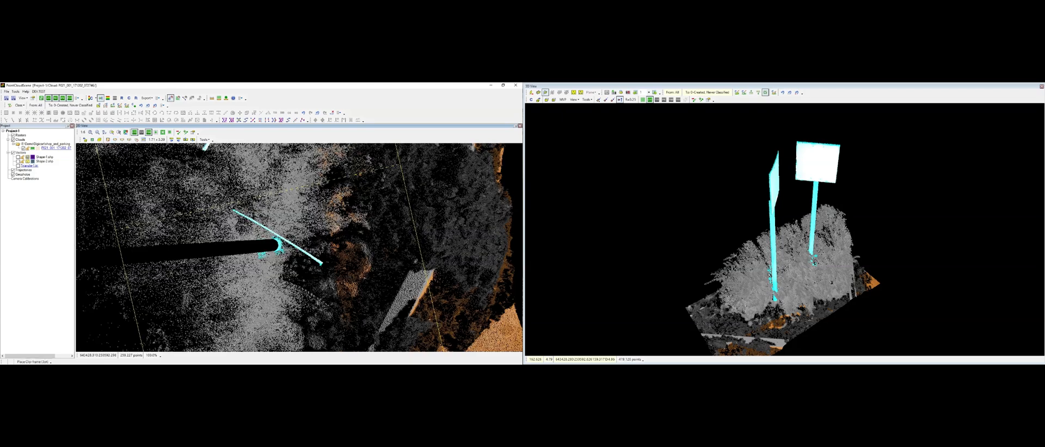
pyautogui.click(312, 240)
pyautogui.click(312, 252)
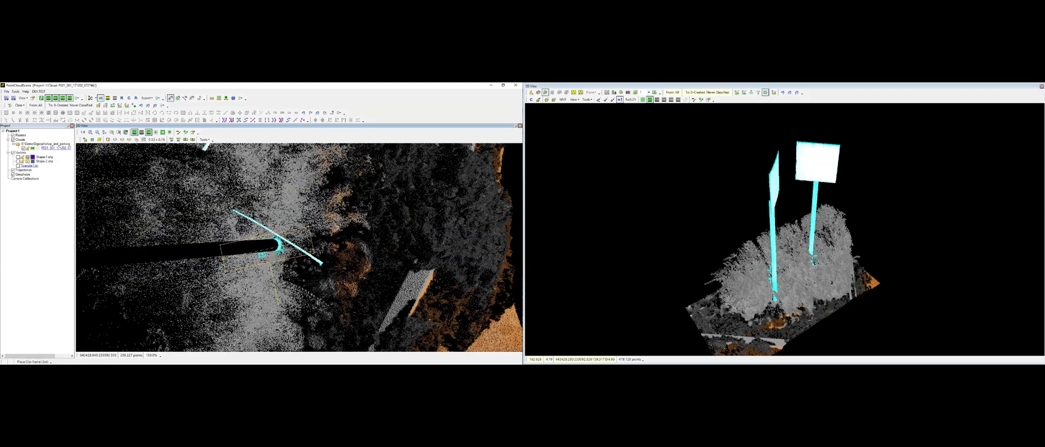
pyautogui.click(99, 140)
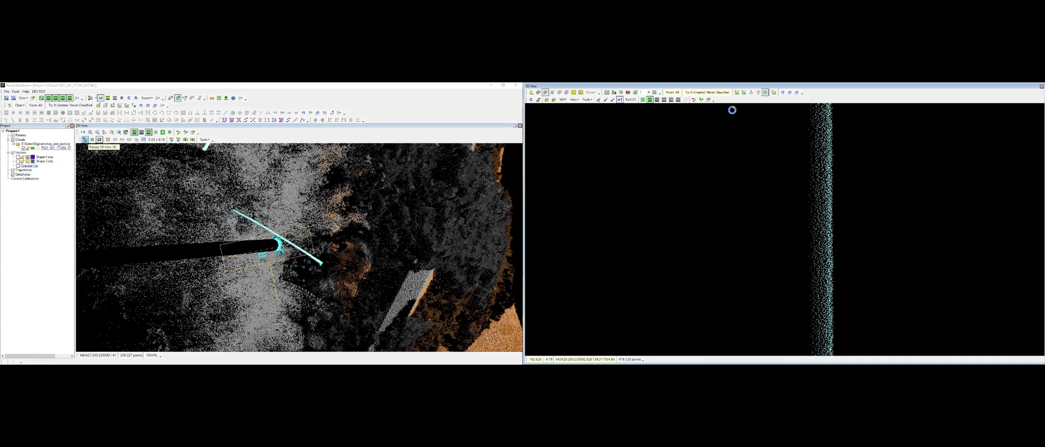
pyautogui.click(774, 92)
pyautogui.scroll(-5, 821, 225)
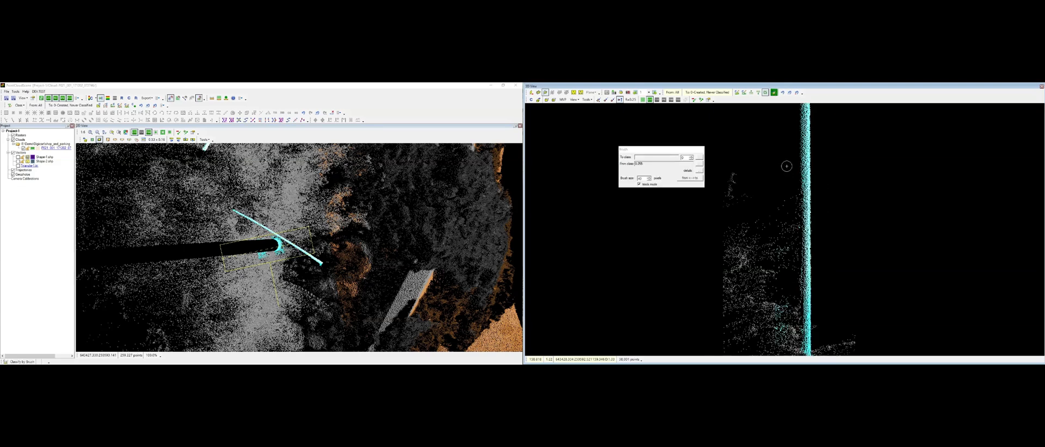
pyautogui.moveTo(778, 193); pyautogui.dragTo(776, 263)
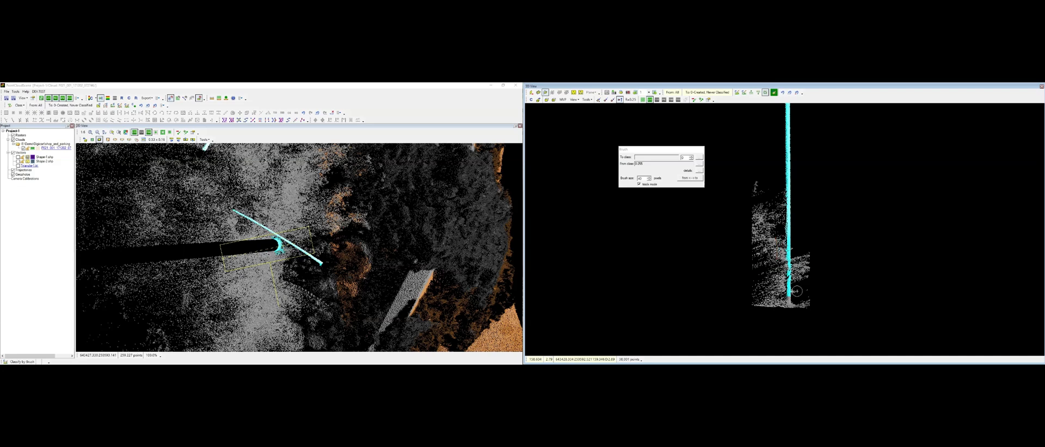
pyautogui.click(688, 157)
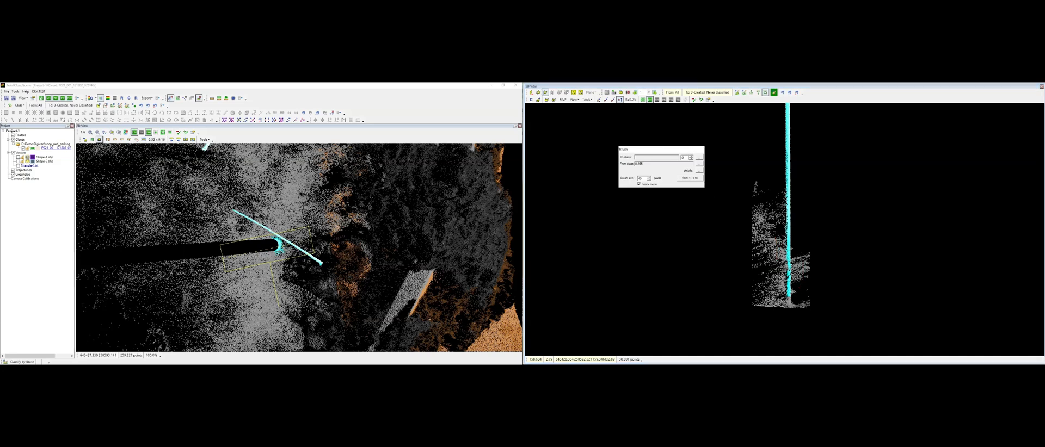
pyautogui.press('Return')
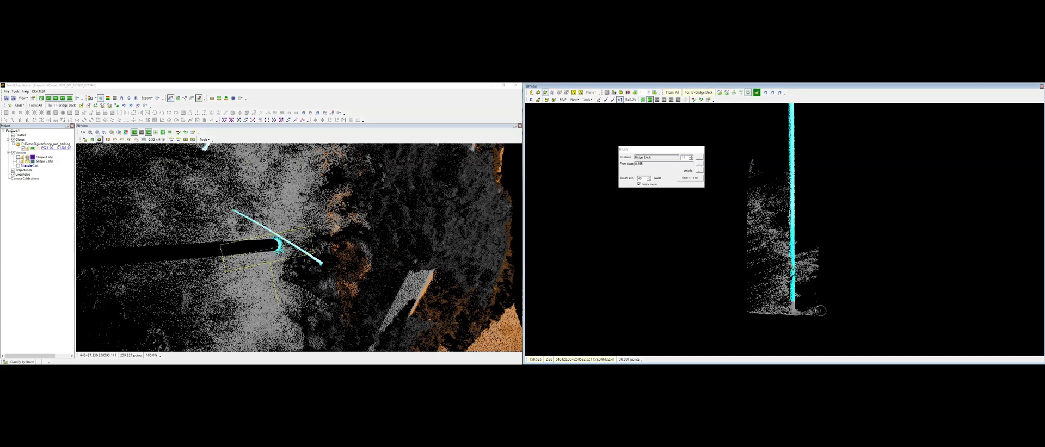
pyautogui.moveTo(793, 289)
pyautogui.mouseDown()
pyautogui.moveTo(791, 301)
pyautogui.moveTo(789, 288)
pyautogui.mouseUp()
pyautogui.press('Escape')
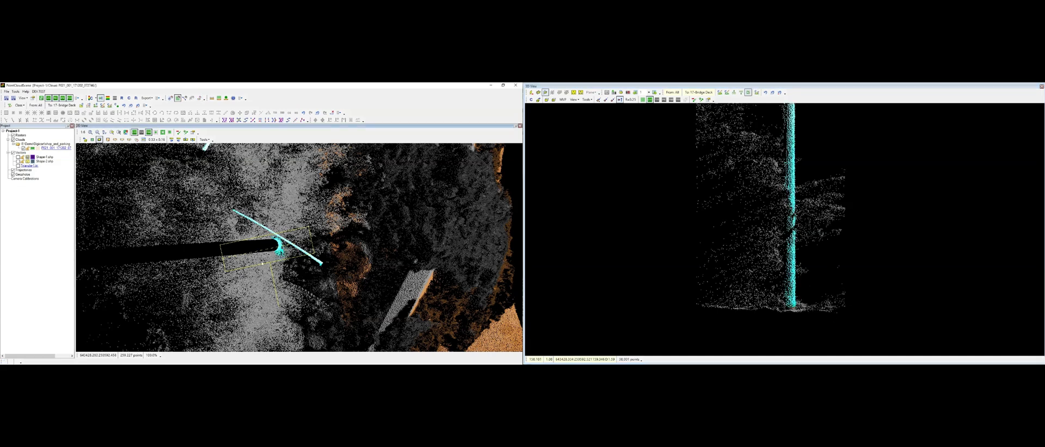
# Step: Brush the stray points beside the signpost back to 0 Created Never Classified in the section view
pyautogui.moveTo(309, 227); pyautogui.dragTo(293, 288)
pyautogui.moveTo(266, 246); pyautogui.dragTo(278, 241)
pyautogui.scroll(-8, 826, 245)
pyautogui.moveTo(831, 314); pyautogui.dragTo(815, 224, button='middle')
pyautogui.scroll(3, 815, 224)
pyautogui.click(756, 93)
pyautogui.doubleClick(686, 157)
pyautogui.write('0')
pyautogui.scroll(3, 780, 271)
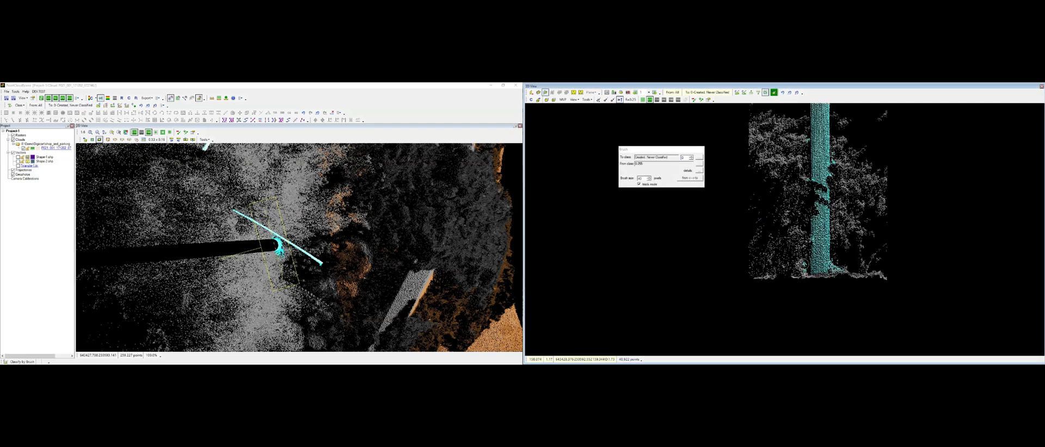
pyautogui.moveTo(803, 275); pyautogui.dragTo(871, 282)
pyautogui.moveTo(837, 152); pyautogui.dragTo(840, 201)
pyautogui.moveTo(805, 127); pyautogui.dragTo(802, 200)
pyautogui.press('Escape')
pyautogui.scroll(-7, 843, 215)
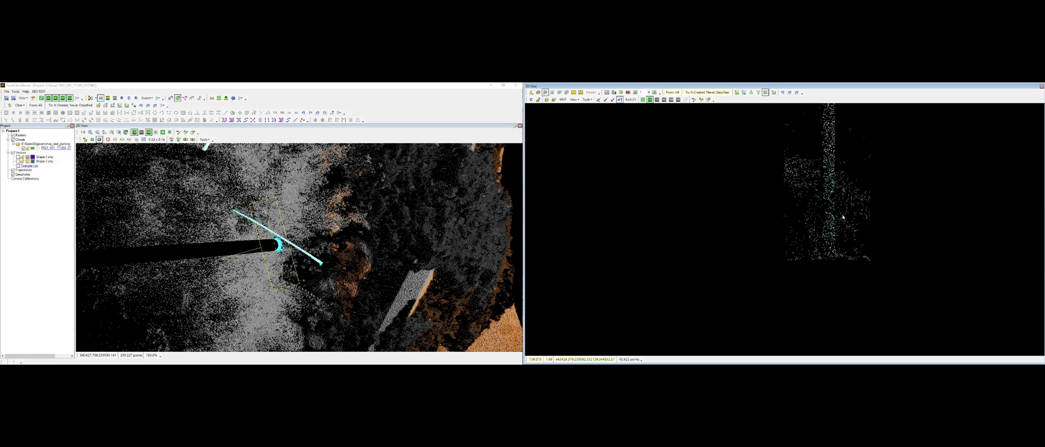
# Step: Brush the leftover points along the signpost pole in the section view, then close the brush tool
pyautogui.moveTo(842, 203); pyautogui.dragTo(817, 280, button='middle')
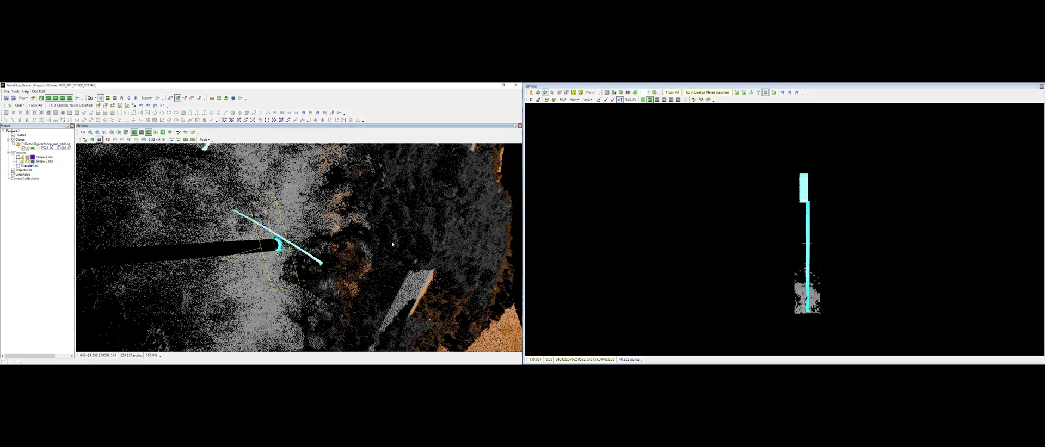
pyautogui.scroll(-5, 287, 252)
pyautogui.scroll(4, 285, 250)
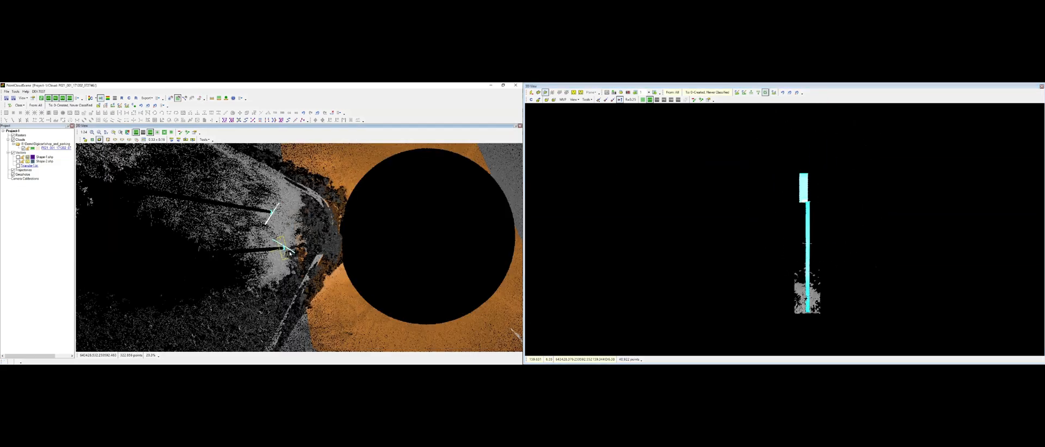
pyautogui.moveTo(279, 246); pyautogui.dragTo(255, 174)
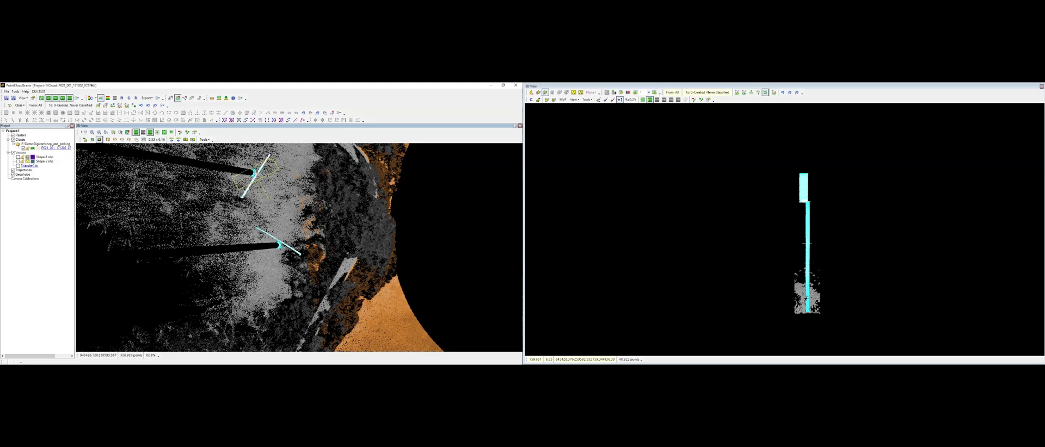
pyautogui.click(85, 140)
pyautogui.scroll(-3, 826, 235)
pyautogui.scroll(-3, 825, 235)
pyautogui.click(773, 93)
pyautogui.scroll(-3, 830, 274)
pyautogui.moveTo(829, 274); pyautogui.dragTo(812, 253, button='middle')
pyautogui.scroll(2, 811, 252)
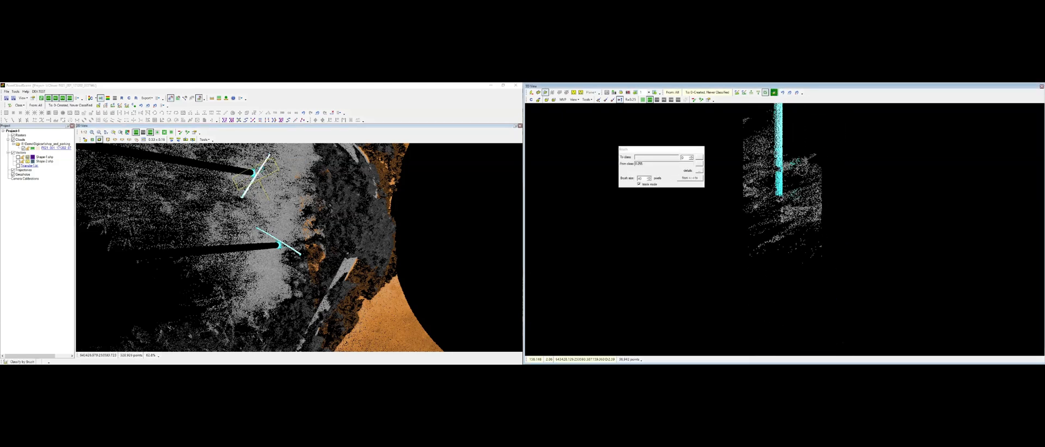
pyautogui.press('Escape')
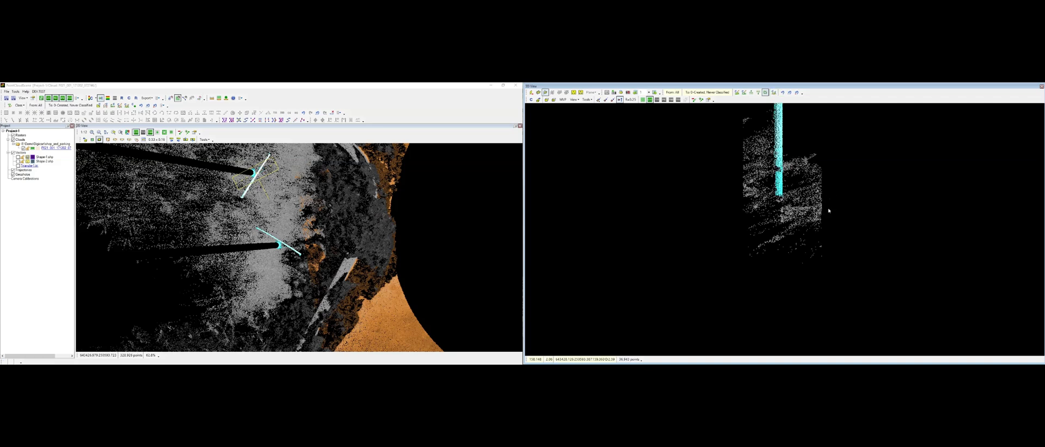
# Step: Open a 3D view around the two road signs and rotate it to inspect the classified posts
pyautogui.scroll(-1, 241, 185)
pyautogui.click(99, 140)
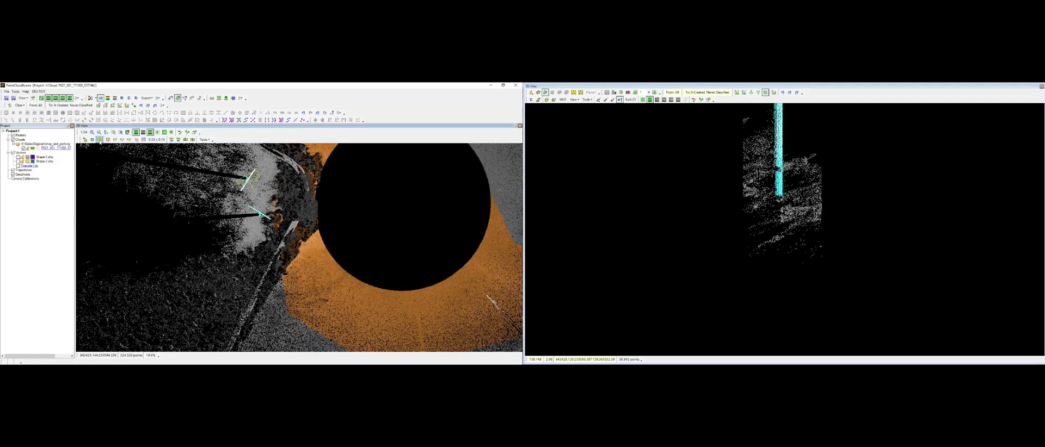
pyautogui.click(108, 140)
pyautogui.click(251, 177)
pyautogui.click(253, 176)
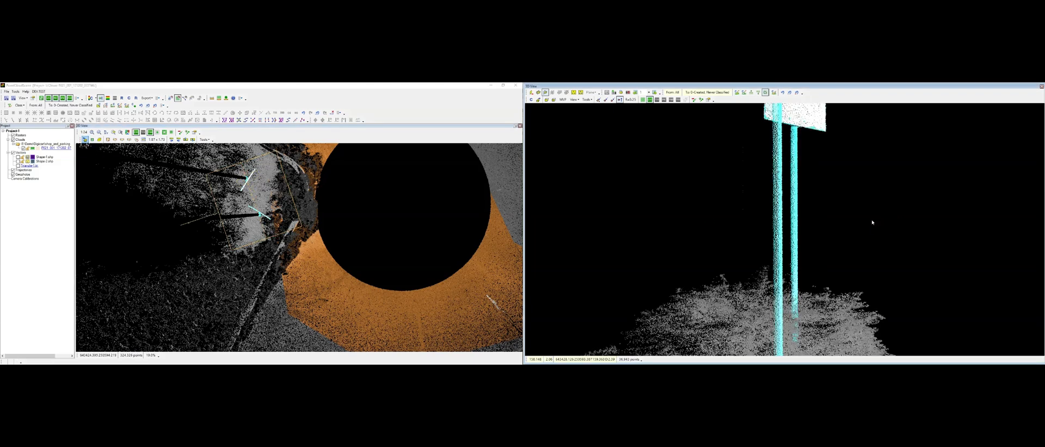
pyautogui.scroll(-3, 816, 232)
pyautogui.moveTo(838, 242); pyautogui.dragTo(762, 264, button='middle')
pyautogui.moveTo(856, 266); pyautogui.dragTo(711, 247, button='middle')
pyautogui.scroll(-5, 900, 283)
pyautogui.scroll(6, 757, 237)
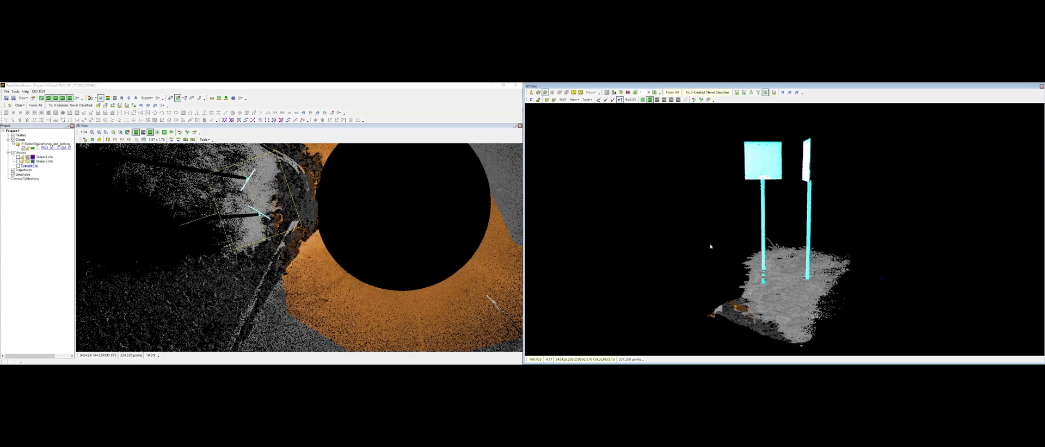
pyautogui.scroll(-2, 327, 271)
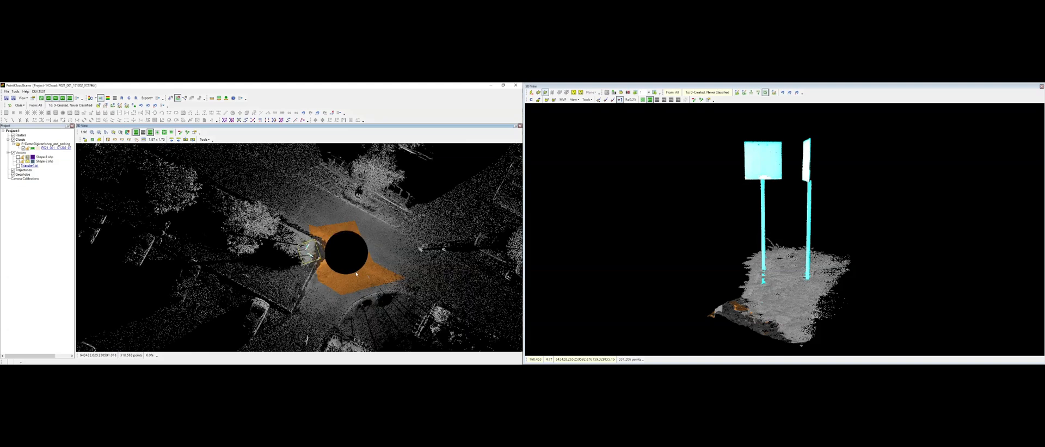